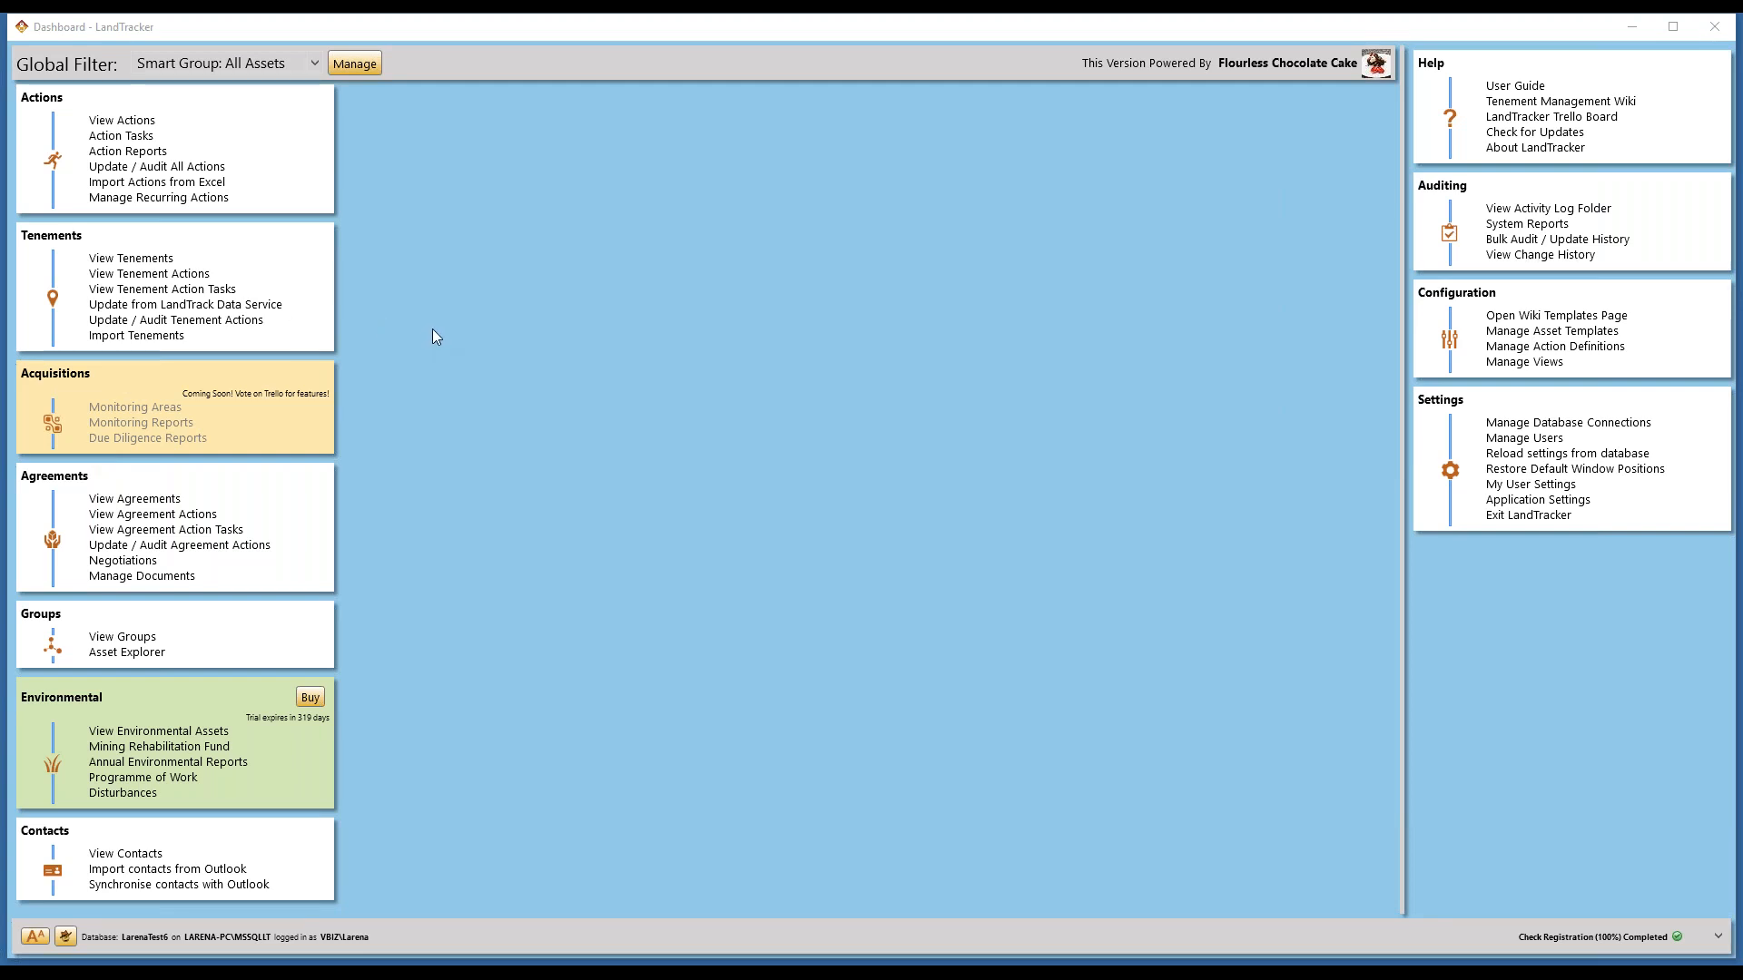
- Search for importable tenements using the Granted Tenements search type and jurisdiction "wa"
left_click(181, 337)
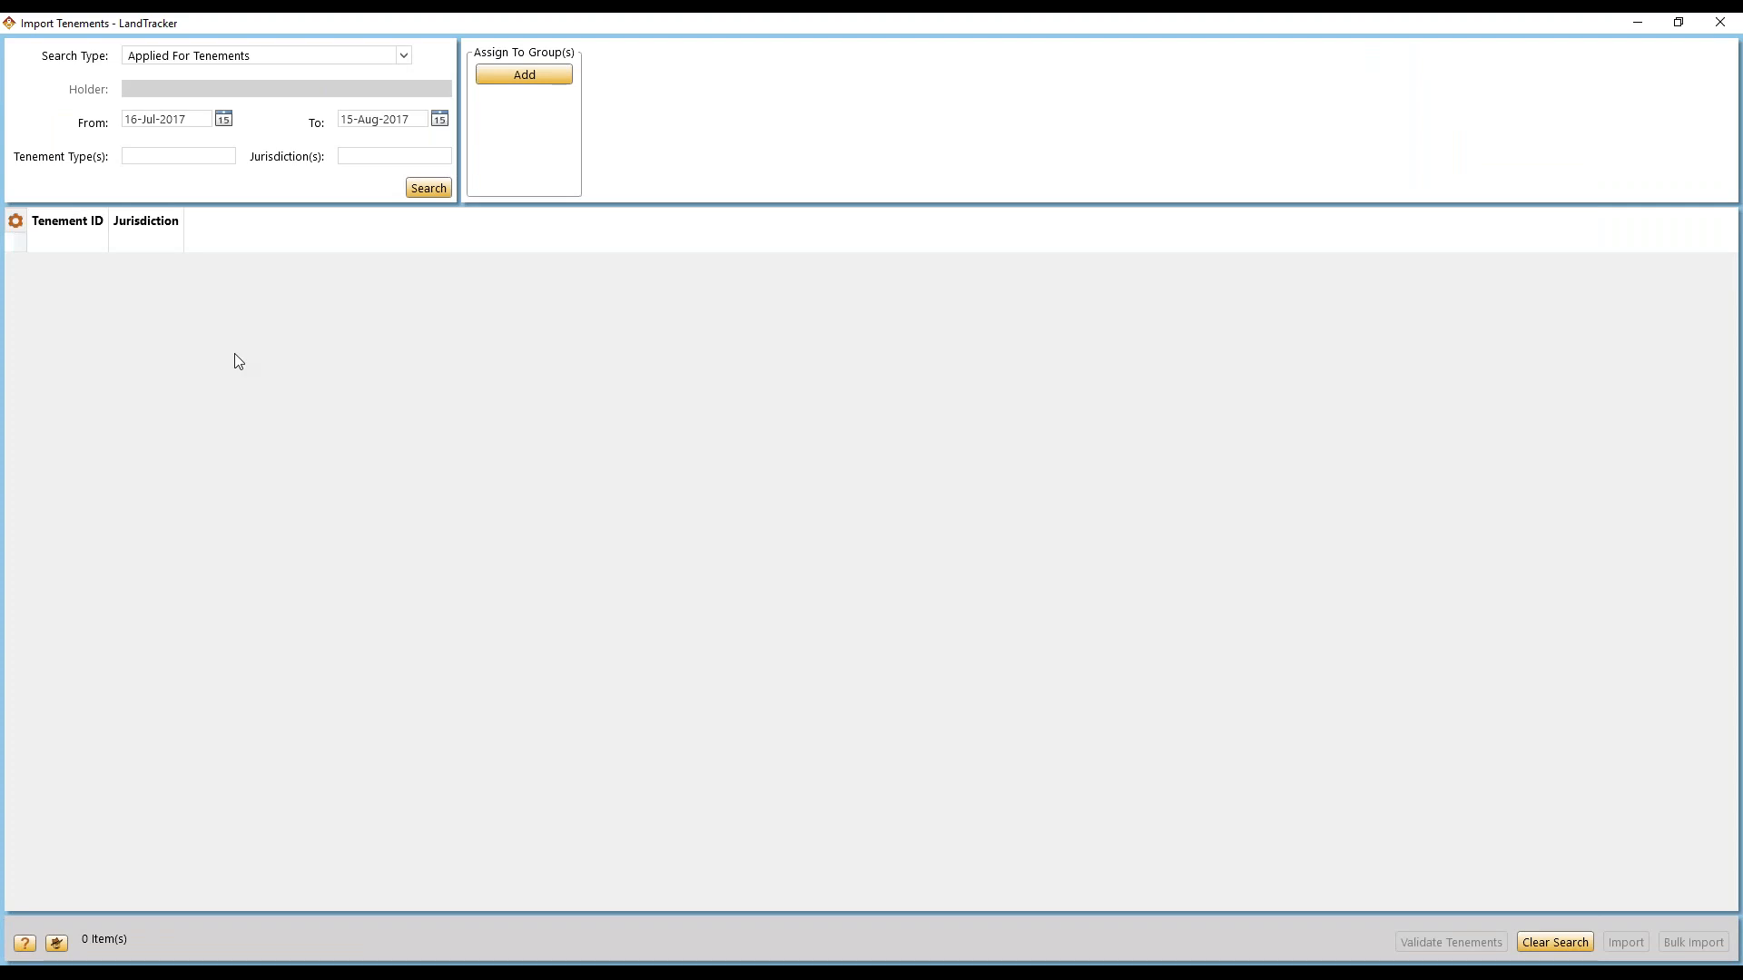
left_click(346, 58)
left_click(141, 95)
left_click(350, 156)
type("wa")
left_click(408, 189)
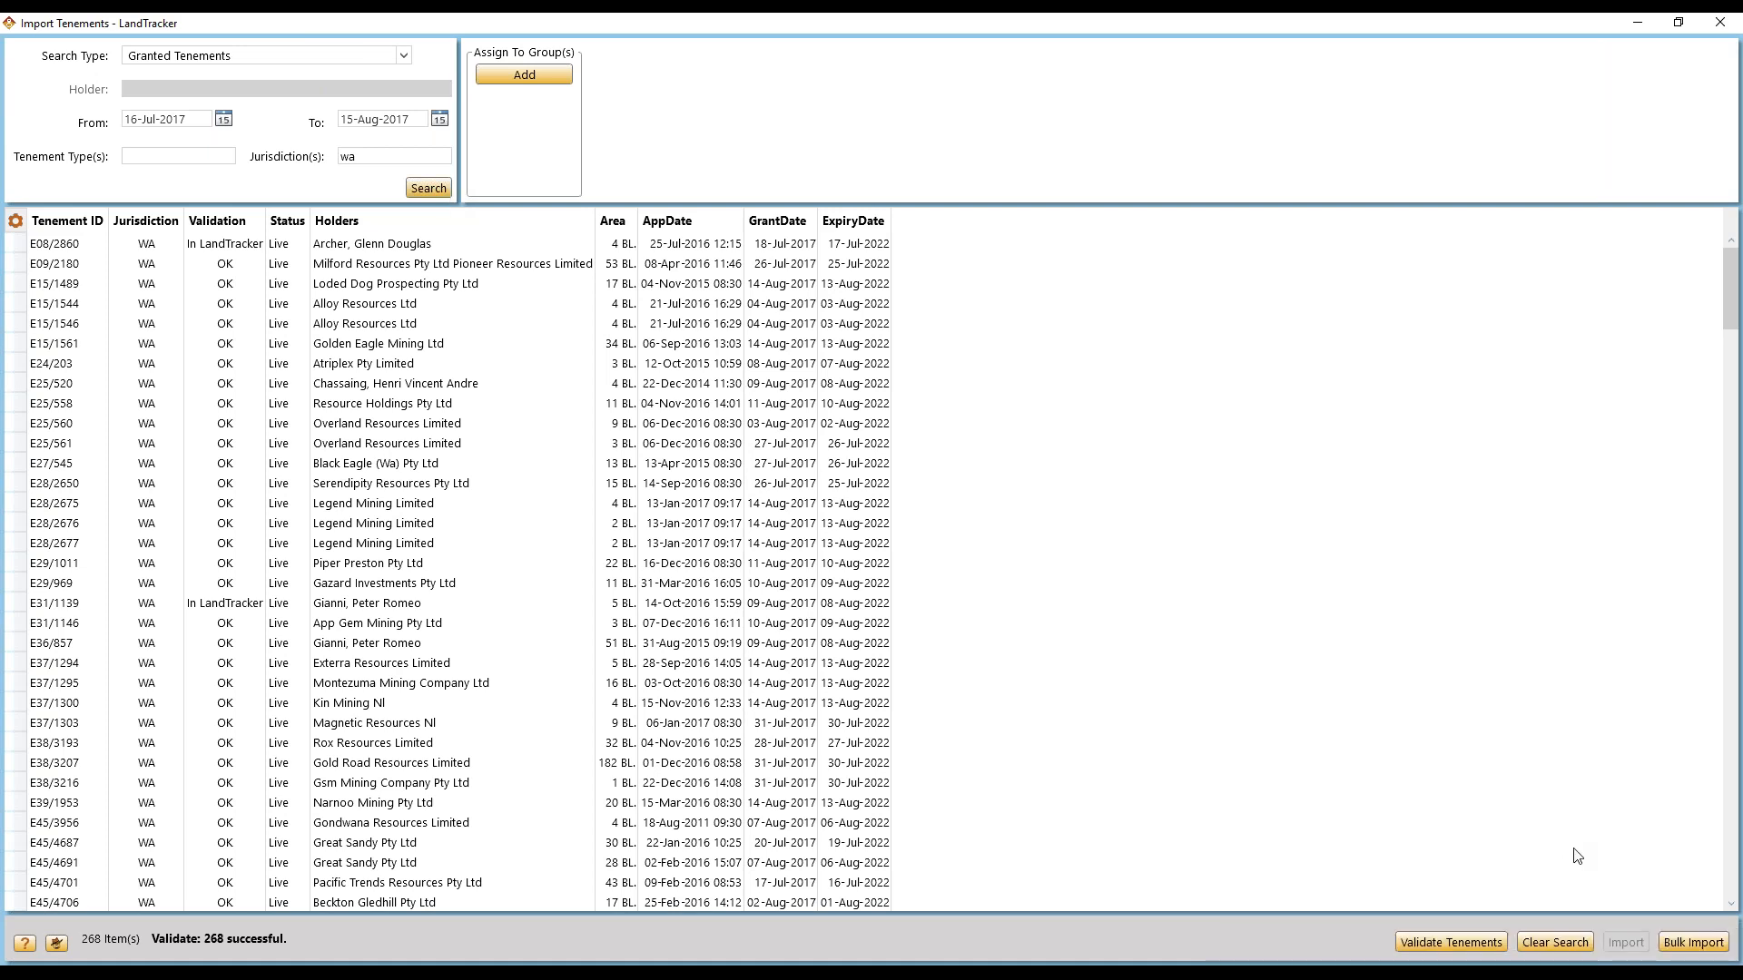
- Bulk import the tenements from the search list and close the Import Tenements window
left_click(1677, 948)
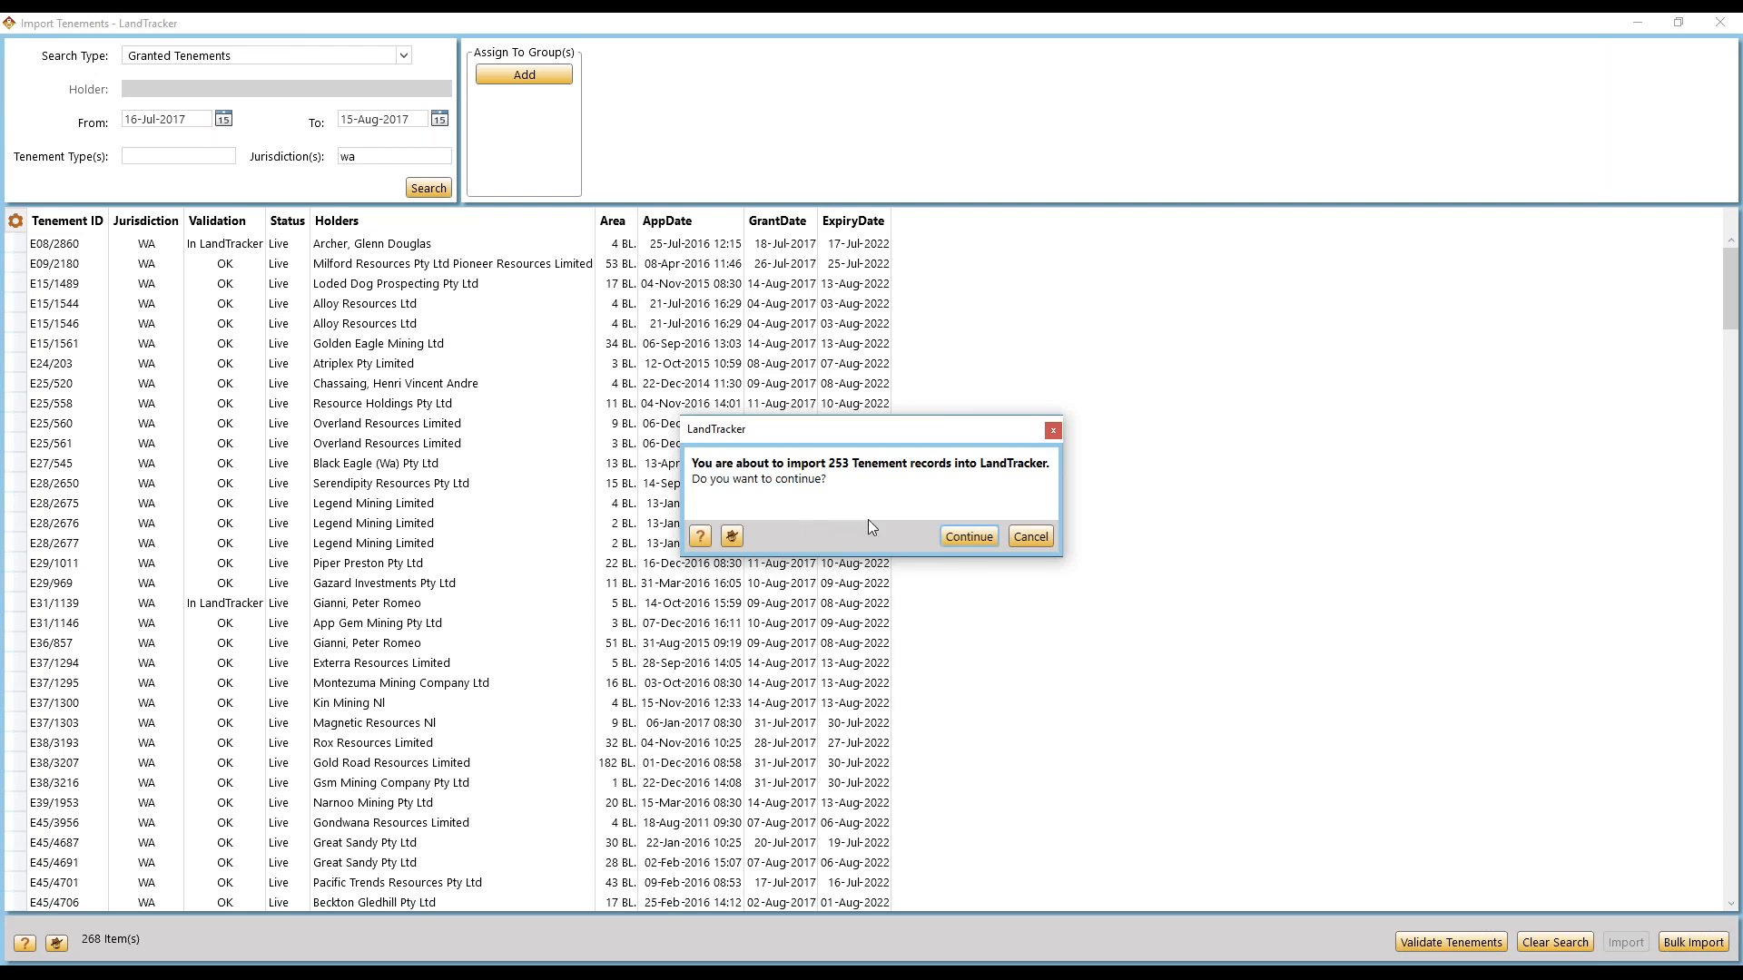
left_click(968, 537)
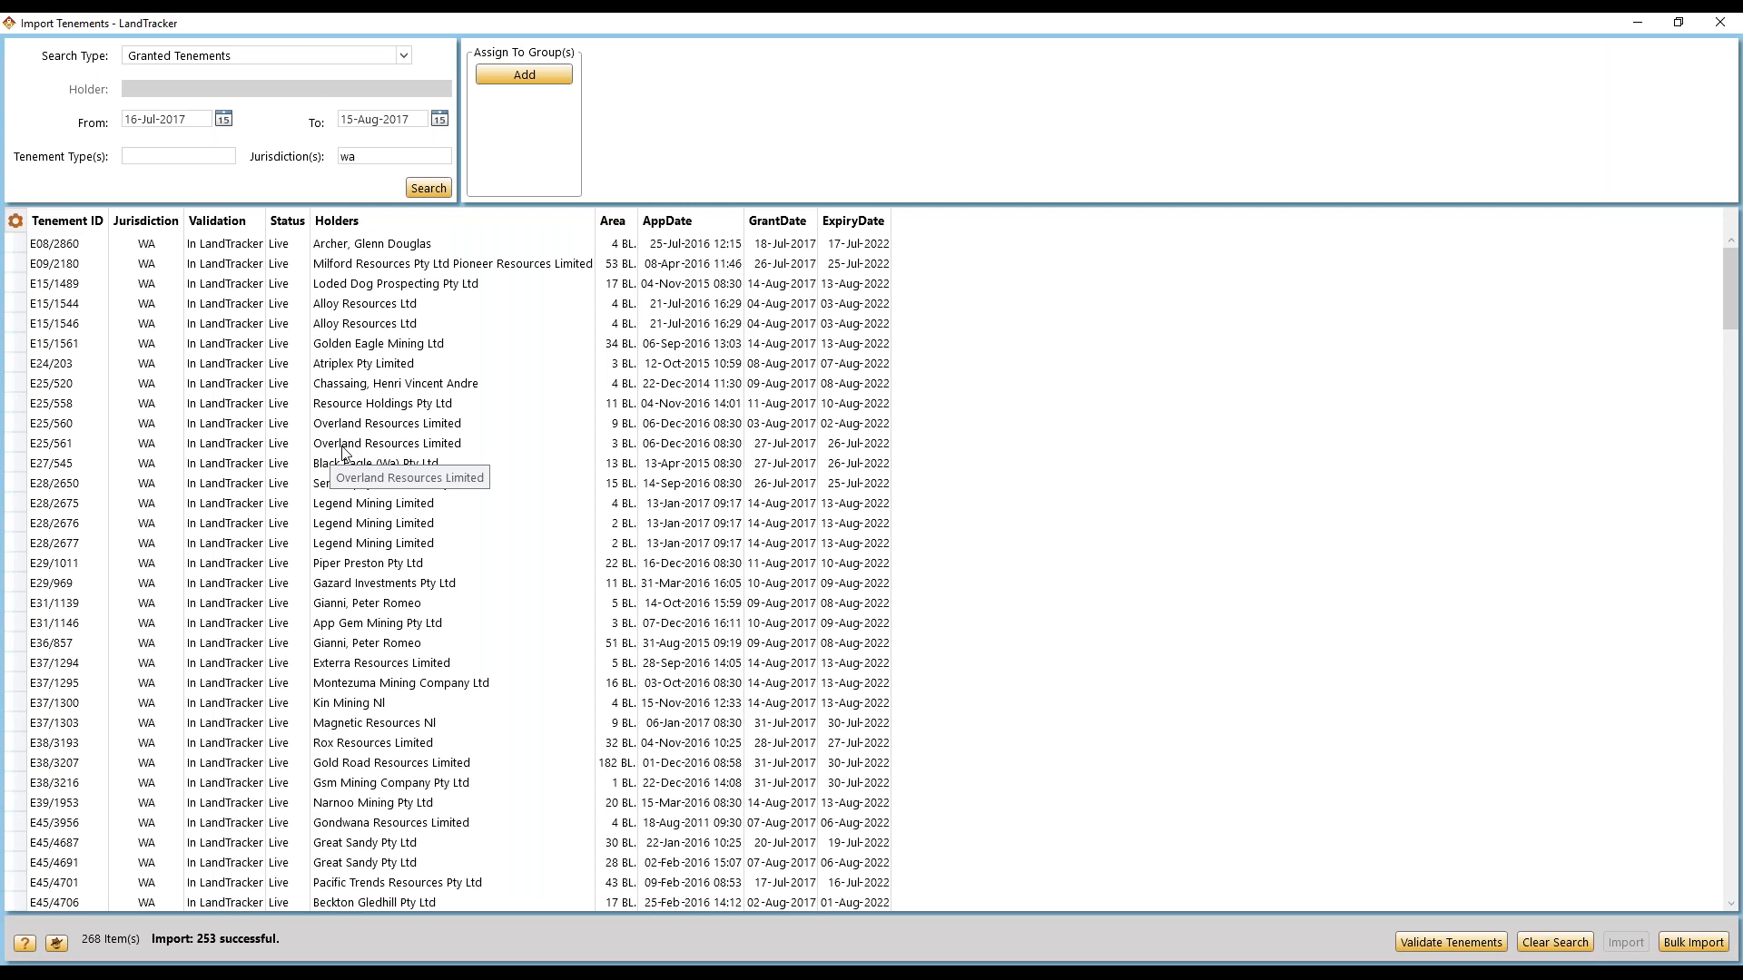
left_click(1716, 30)
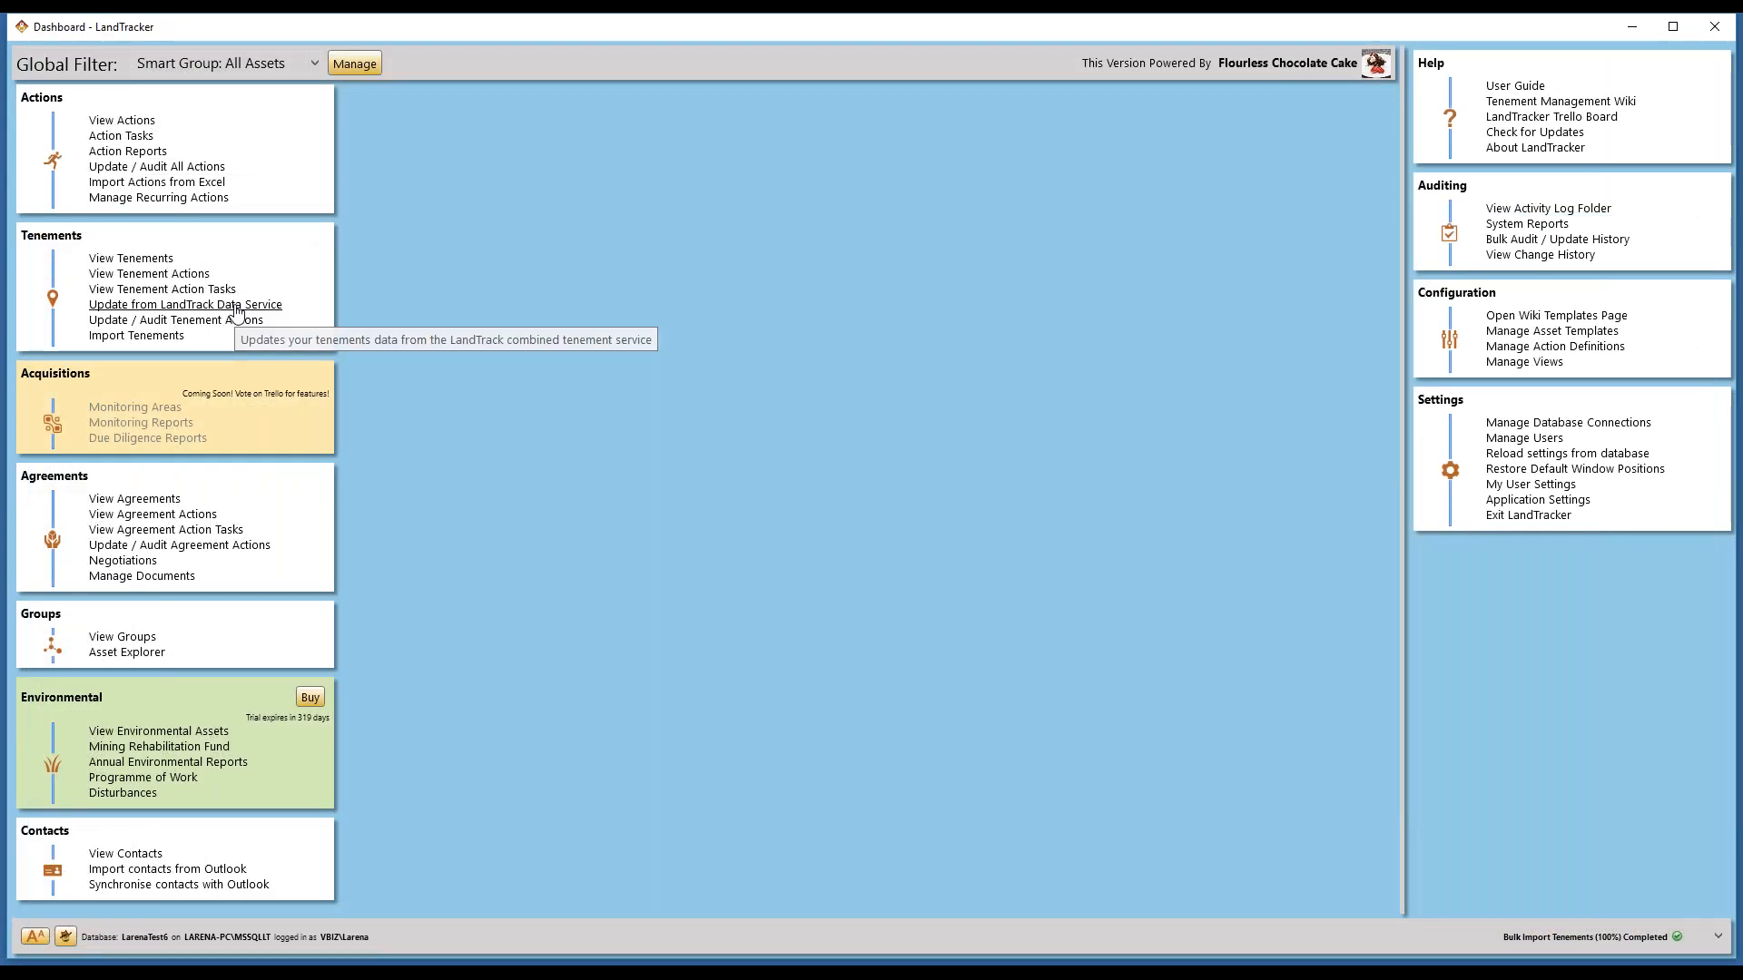
- Run a bulk update of all tenements from the LandTrack Data Service
left_click(238, 306)
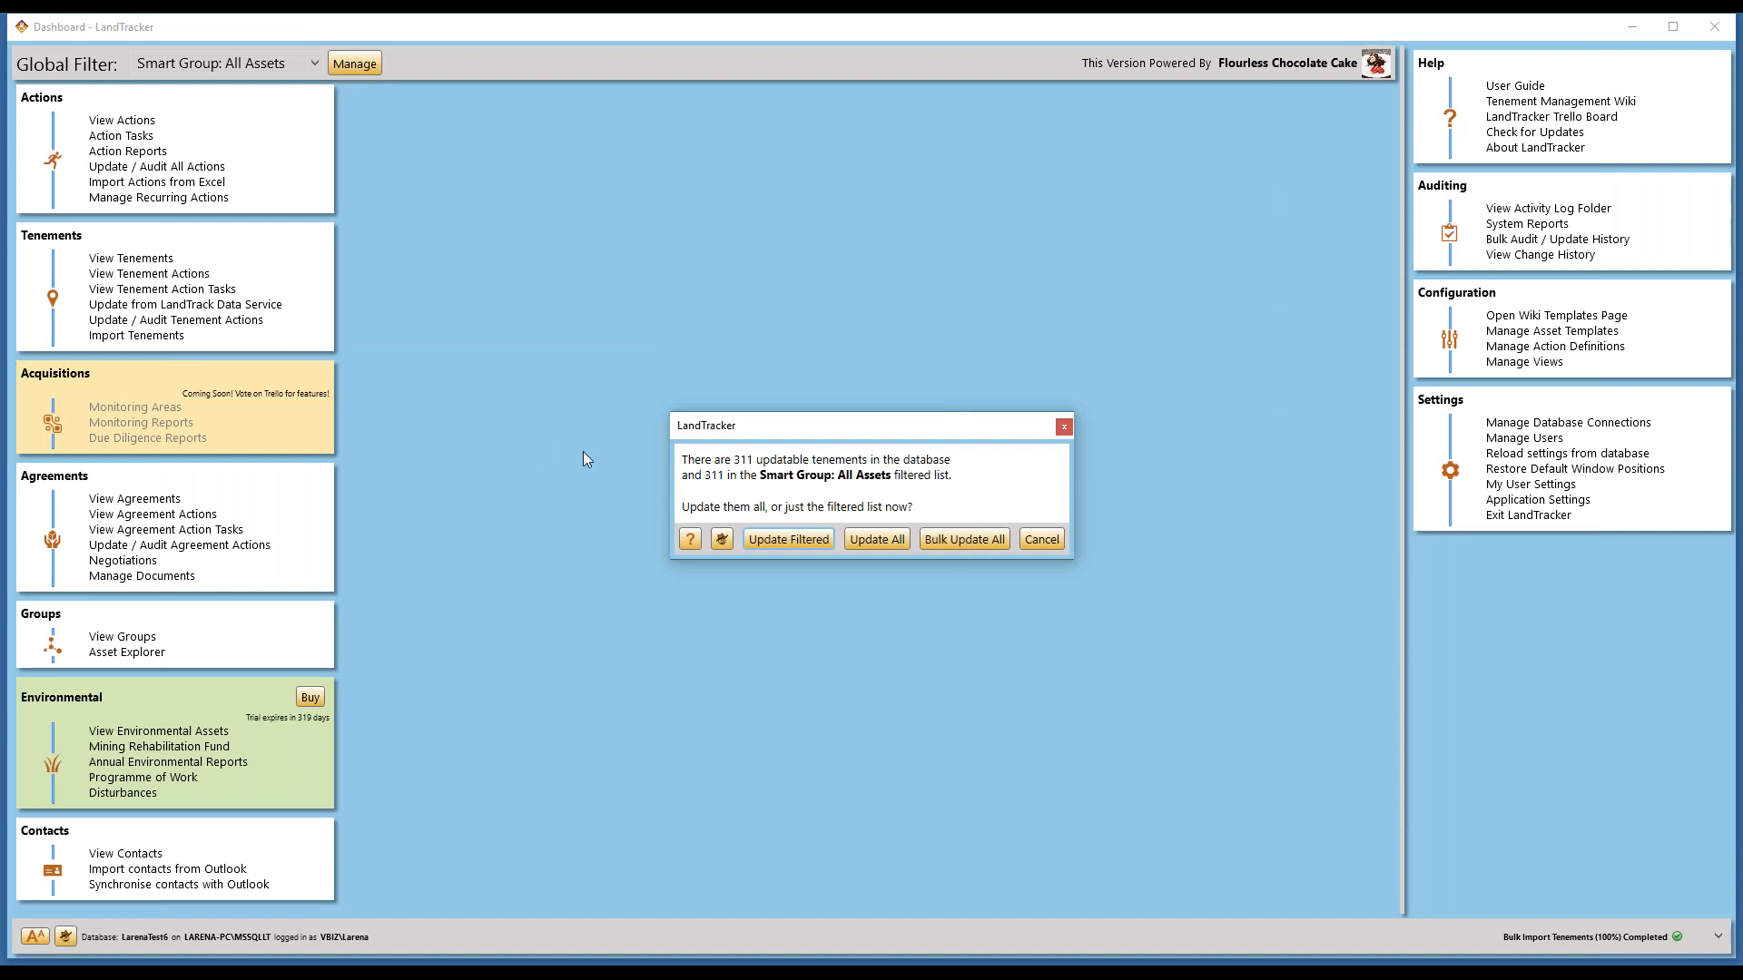
left_click(963, 540)
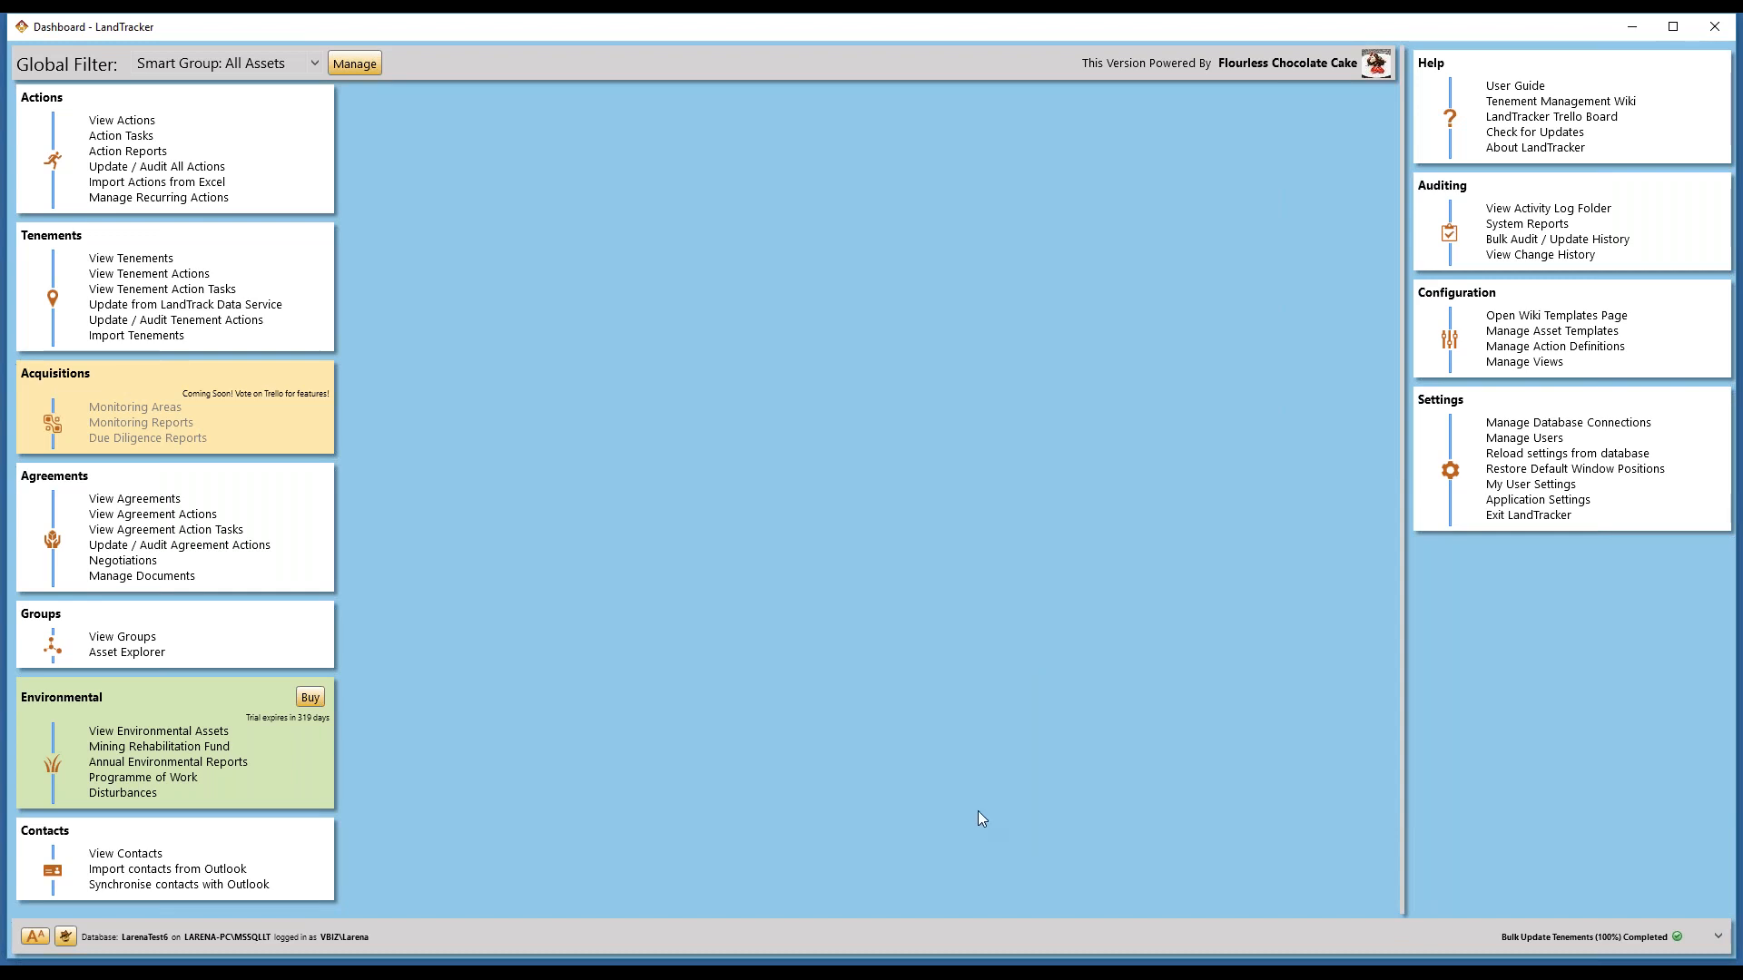
- Open the change history, widen its By Whom column and view the details of the modified L 77/289 entry
left_click(1504, 258)
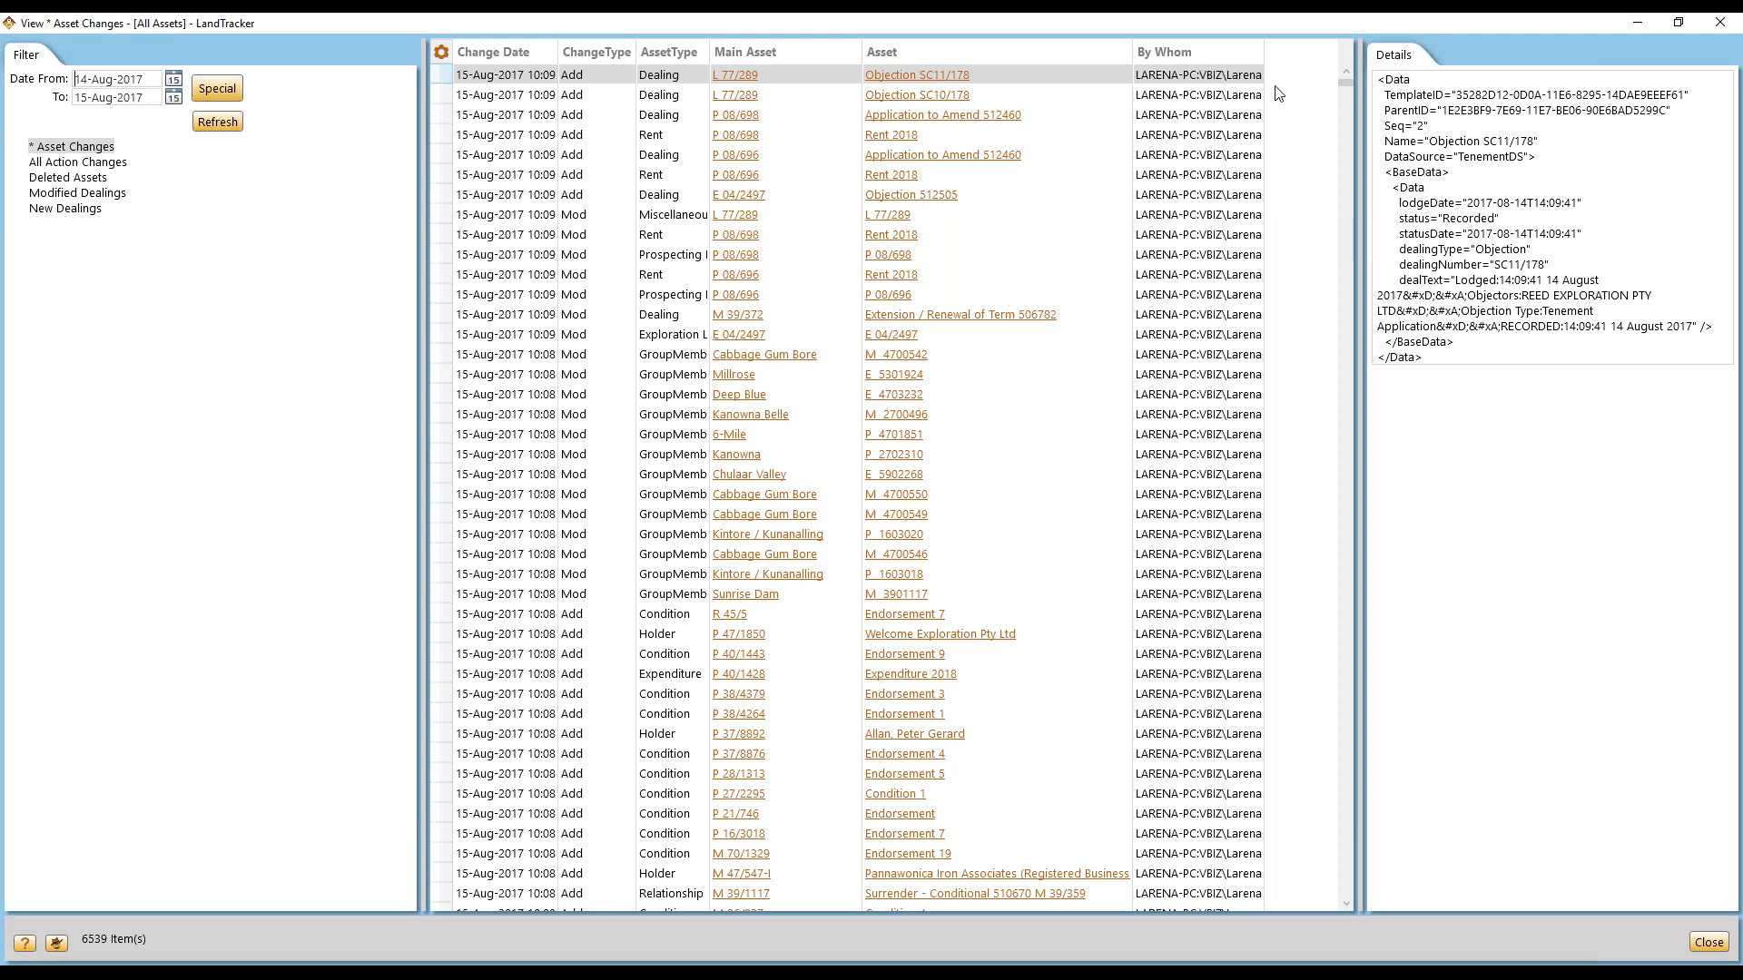
left_click_drag(1264, 51, 1323, 56)
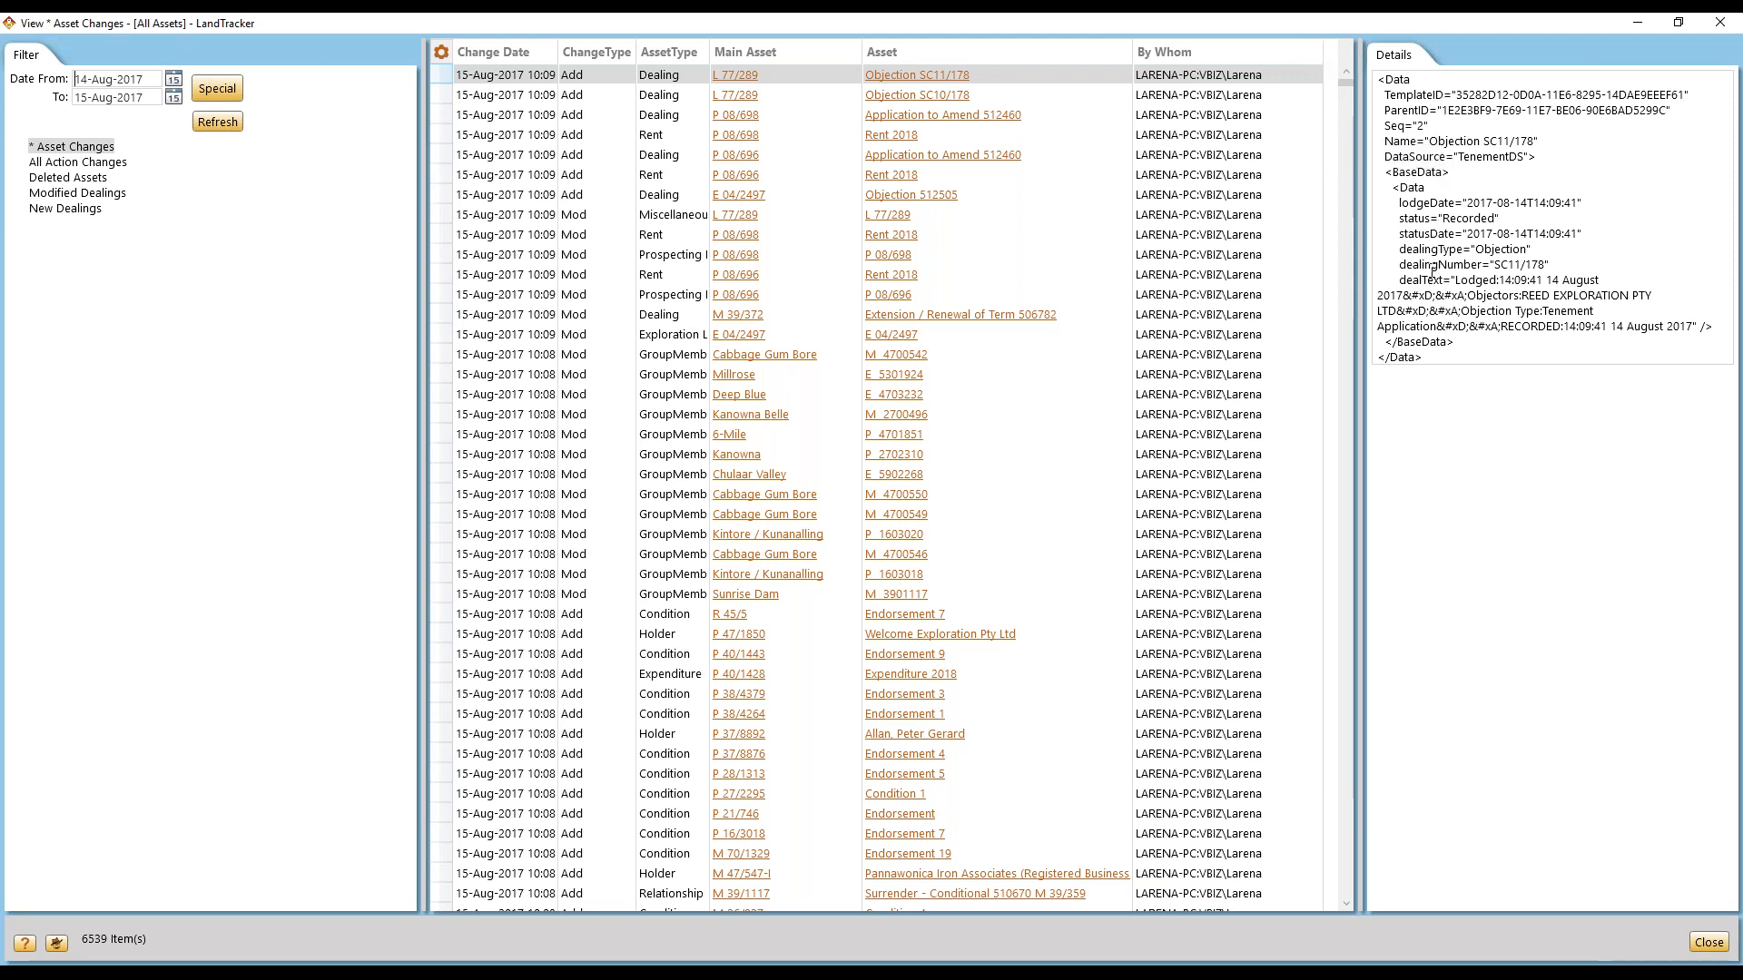
left_click(581, 217)
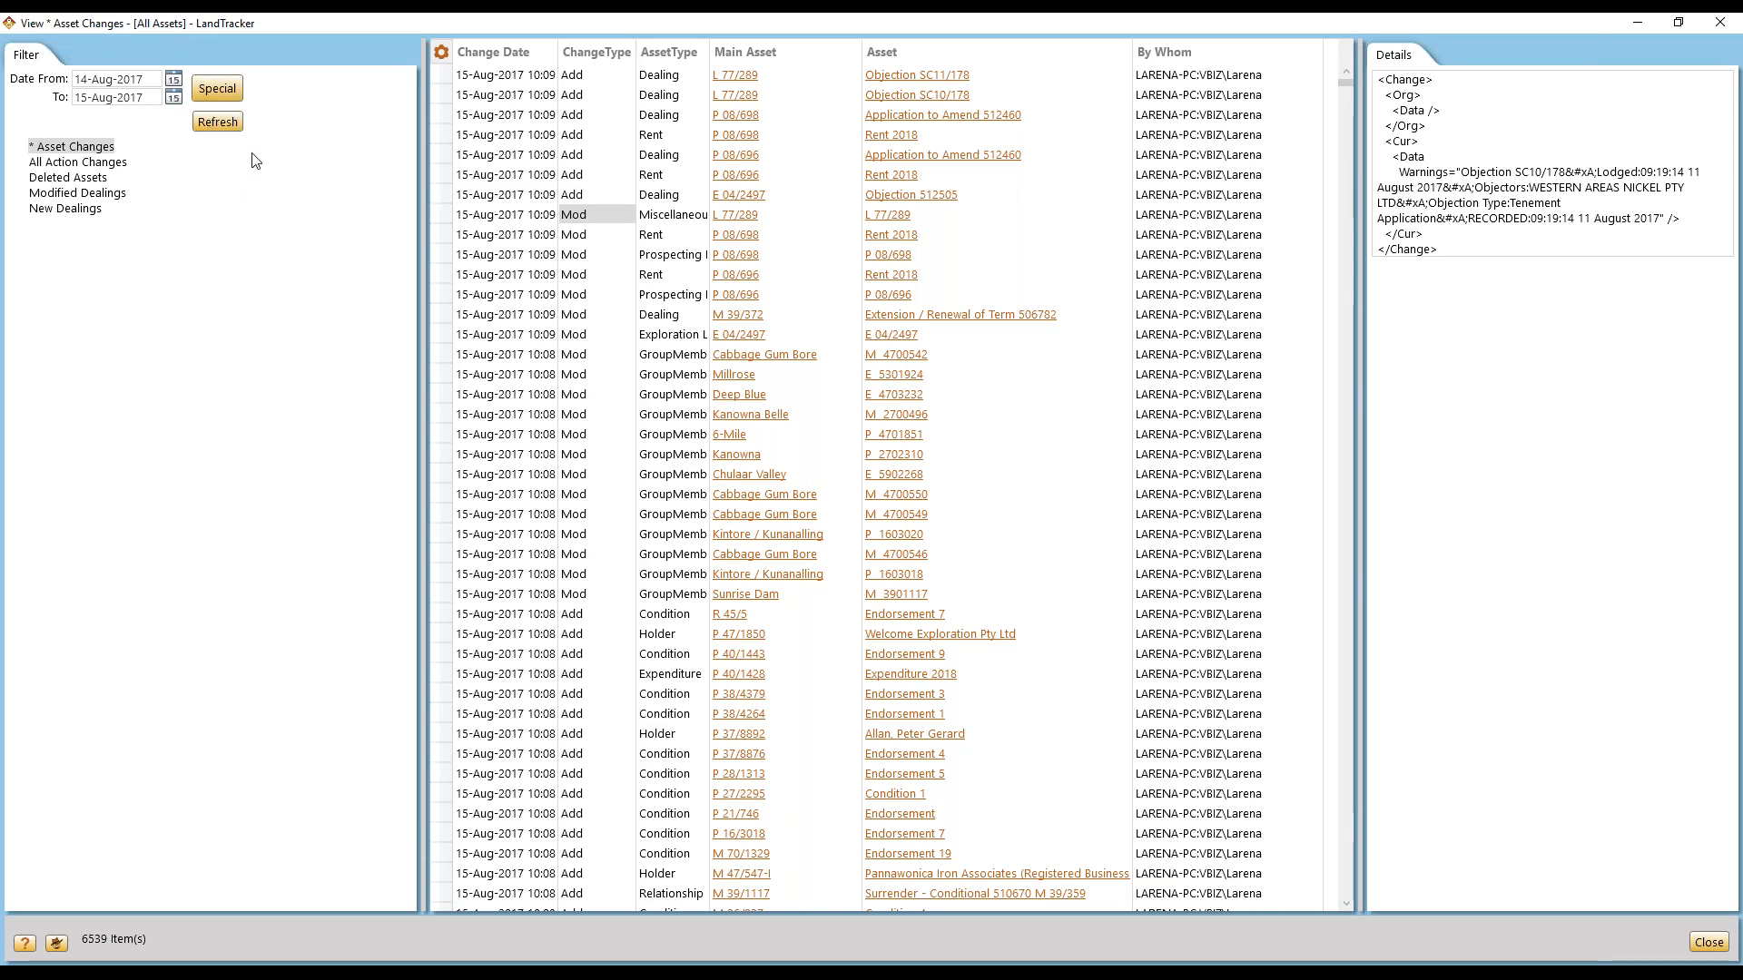
- Set the change history's date range to Past Month and refresh the list
left_click(215, 96)
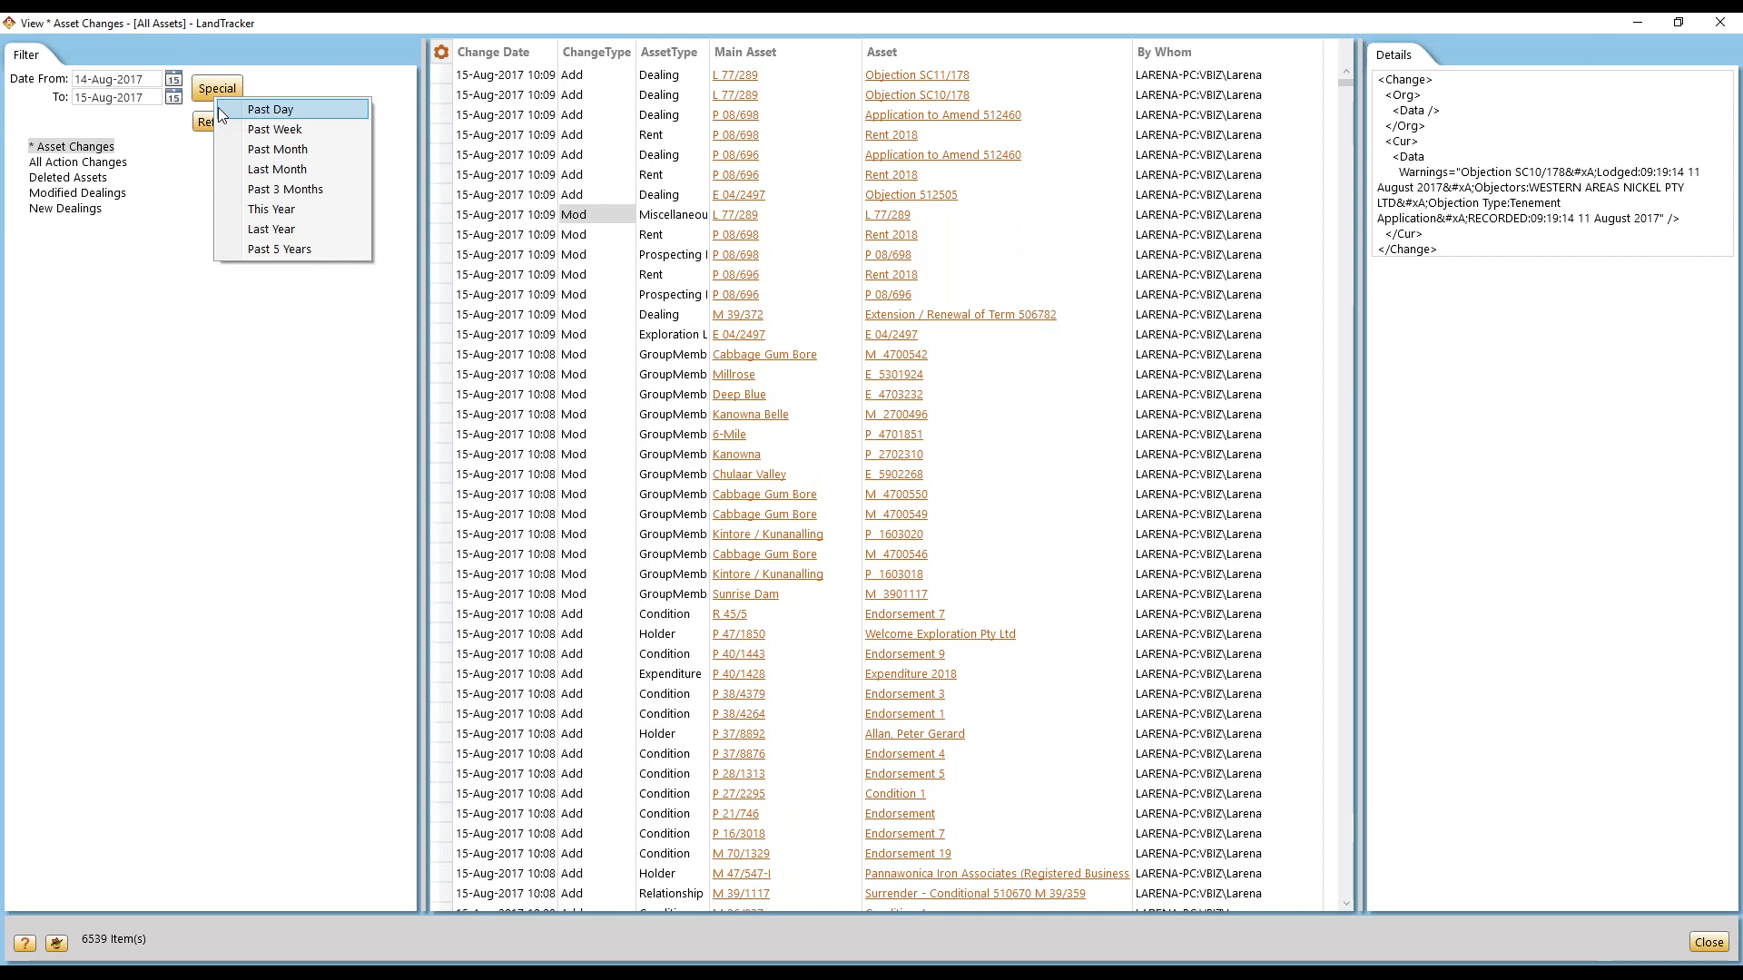
left_click(262, 152)
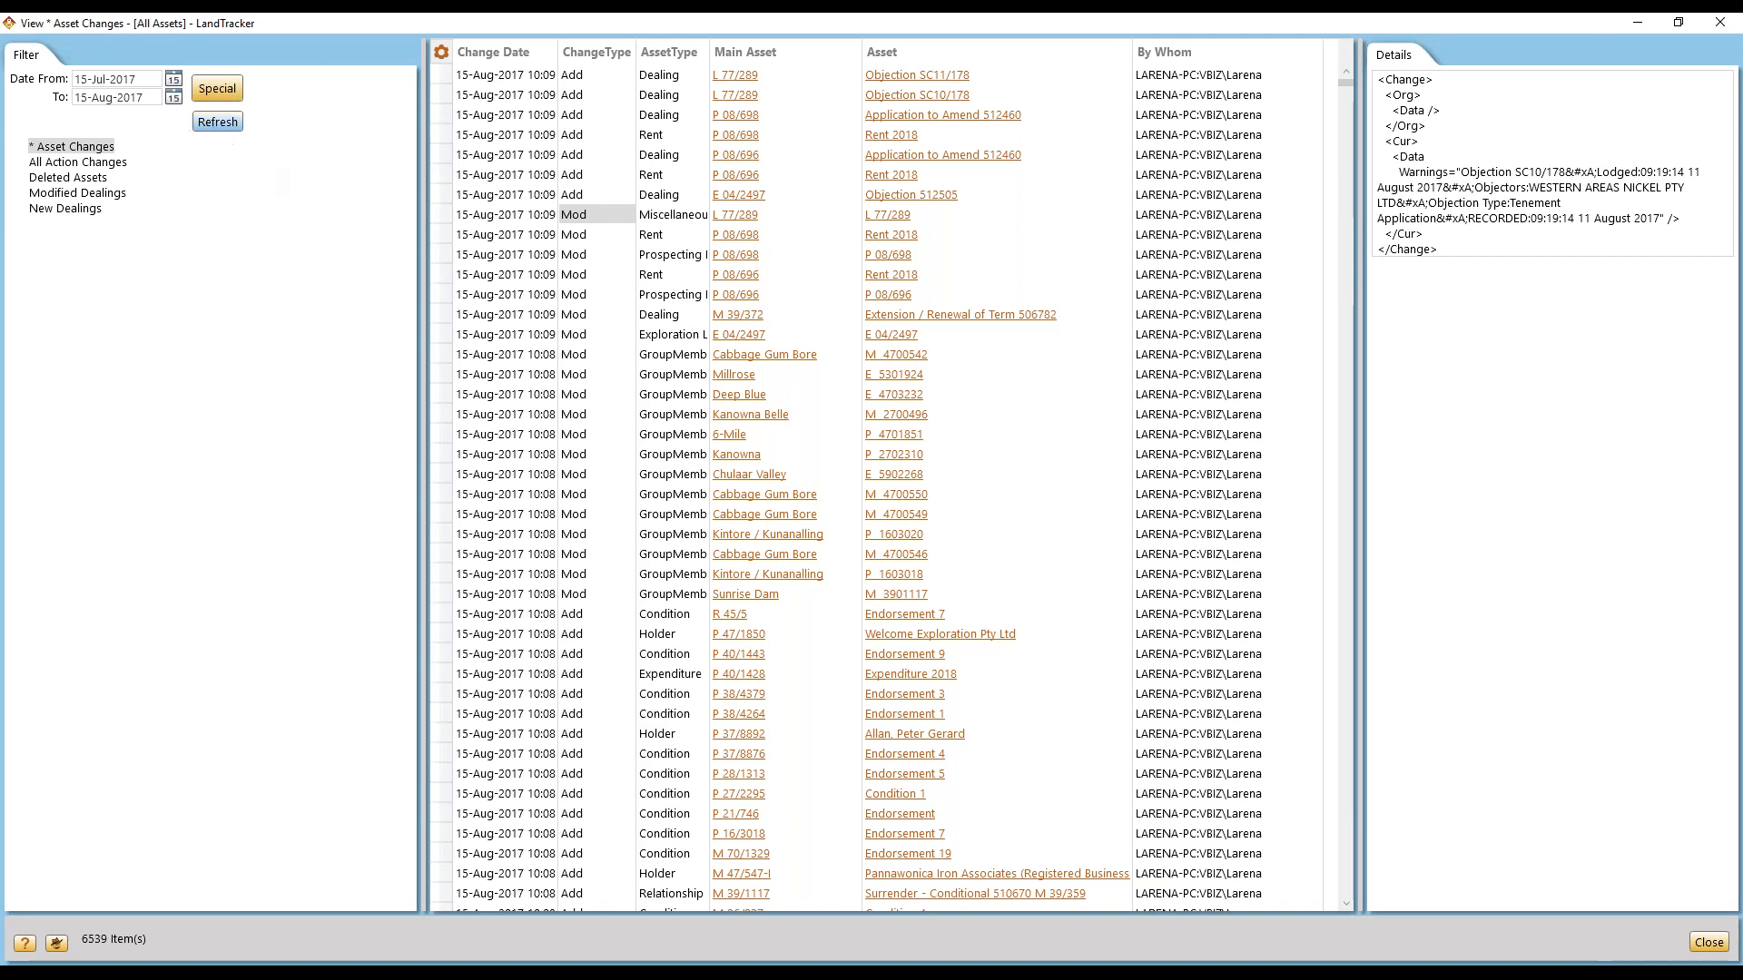
left_click(217, 122)
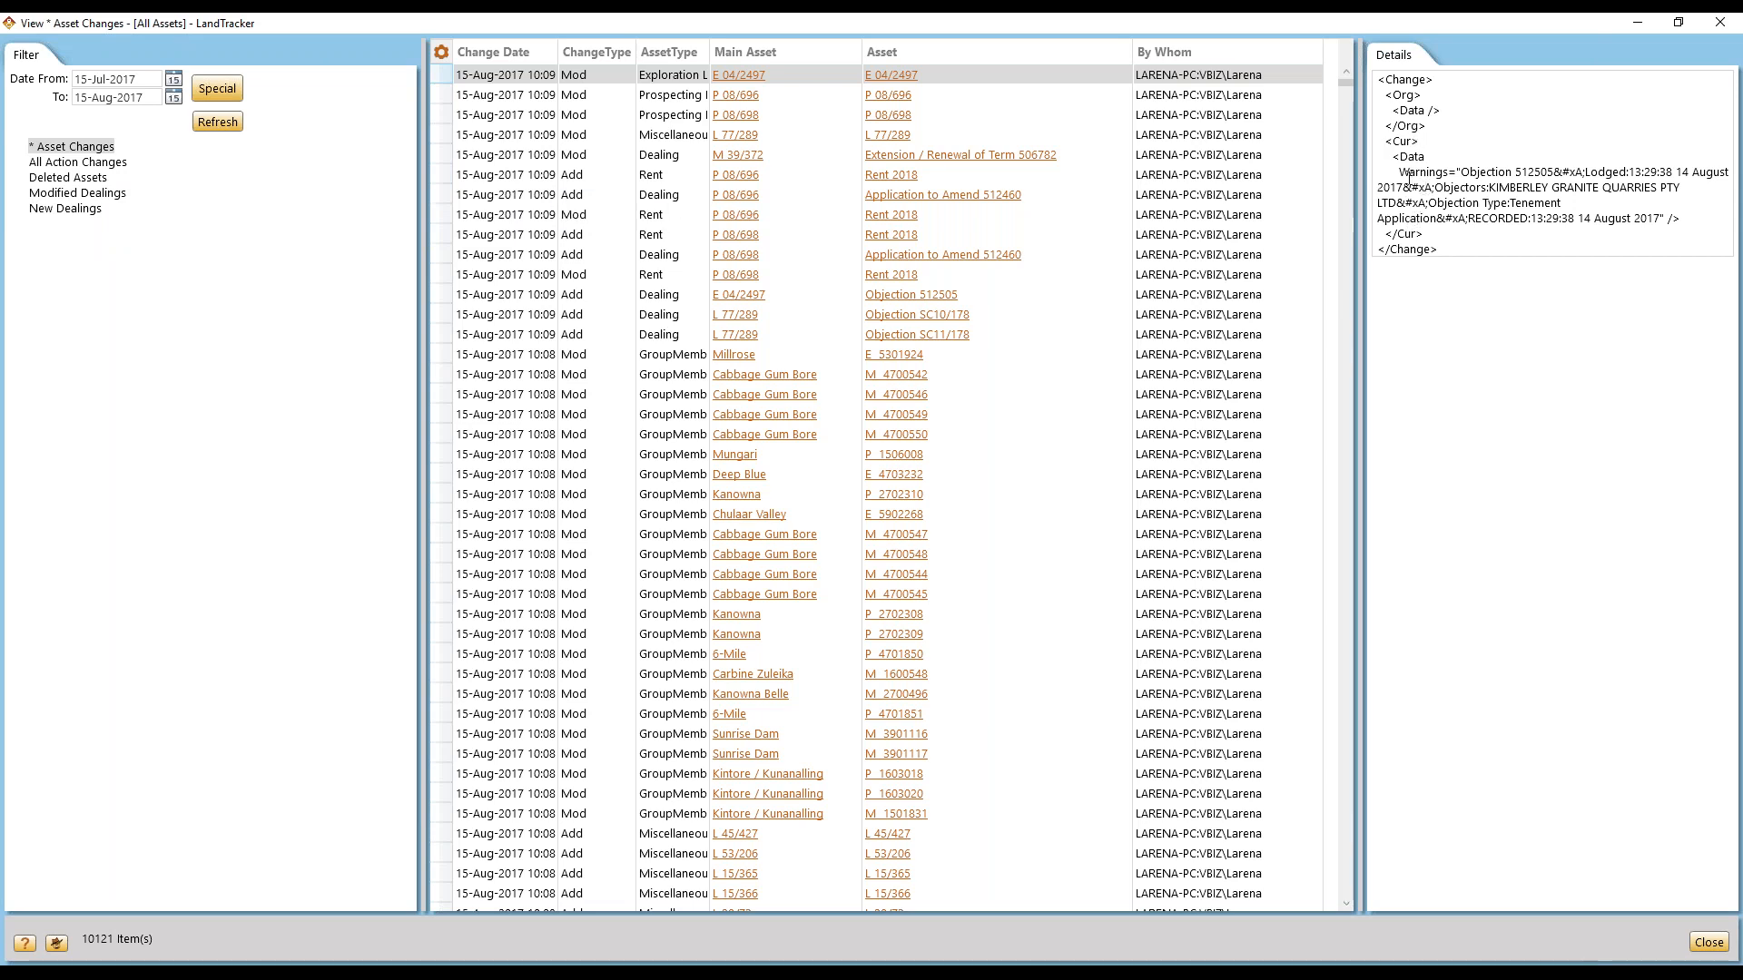
- Add the Summary column to the asset changes list
left_click(441, 52)
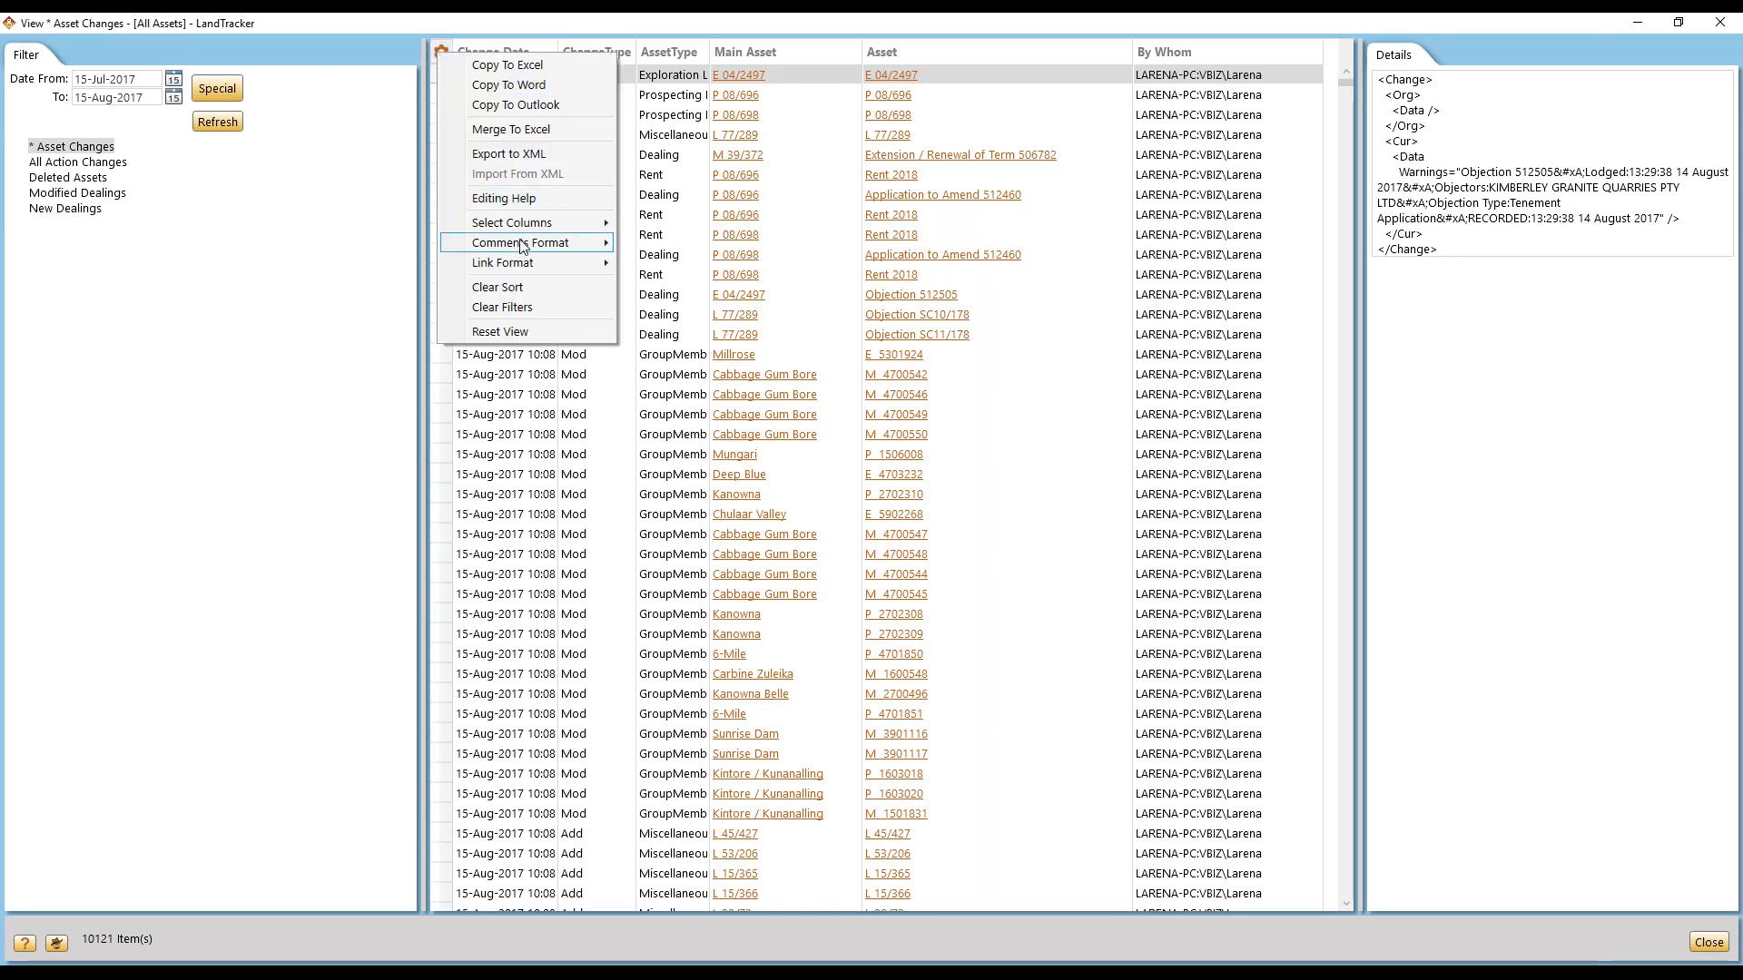
mouse_move(529, 229)
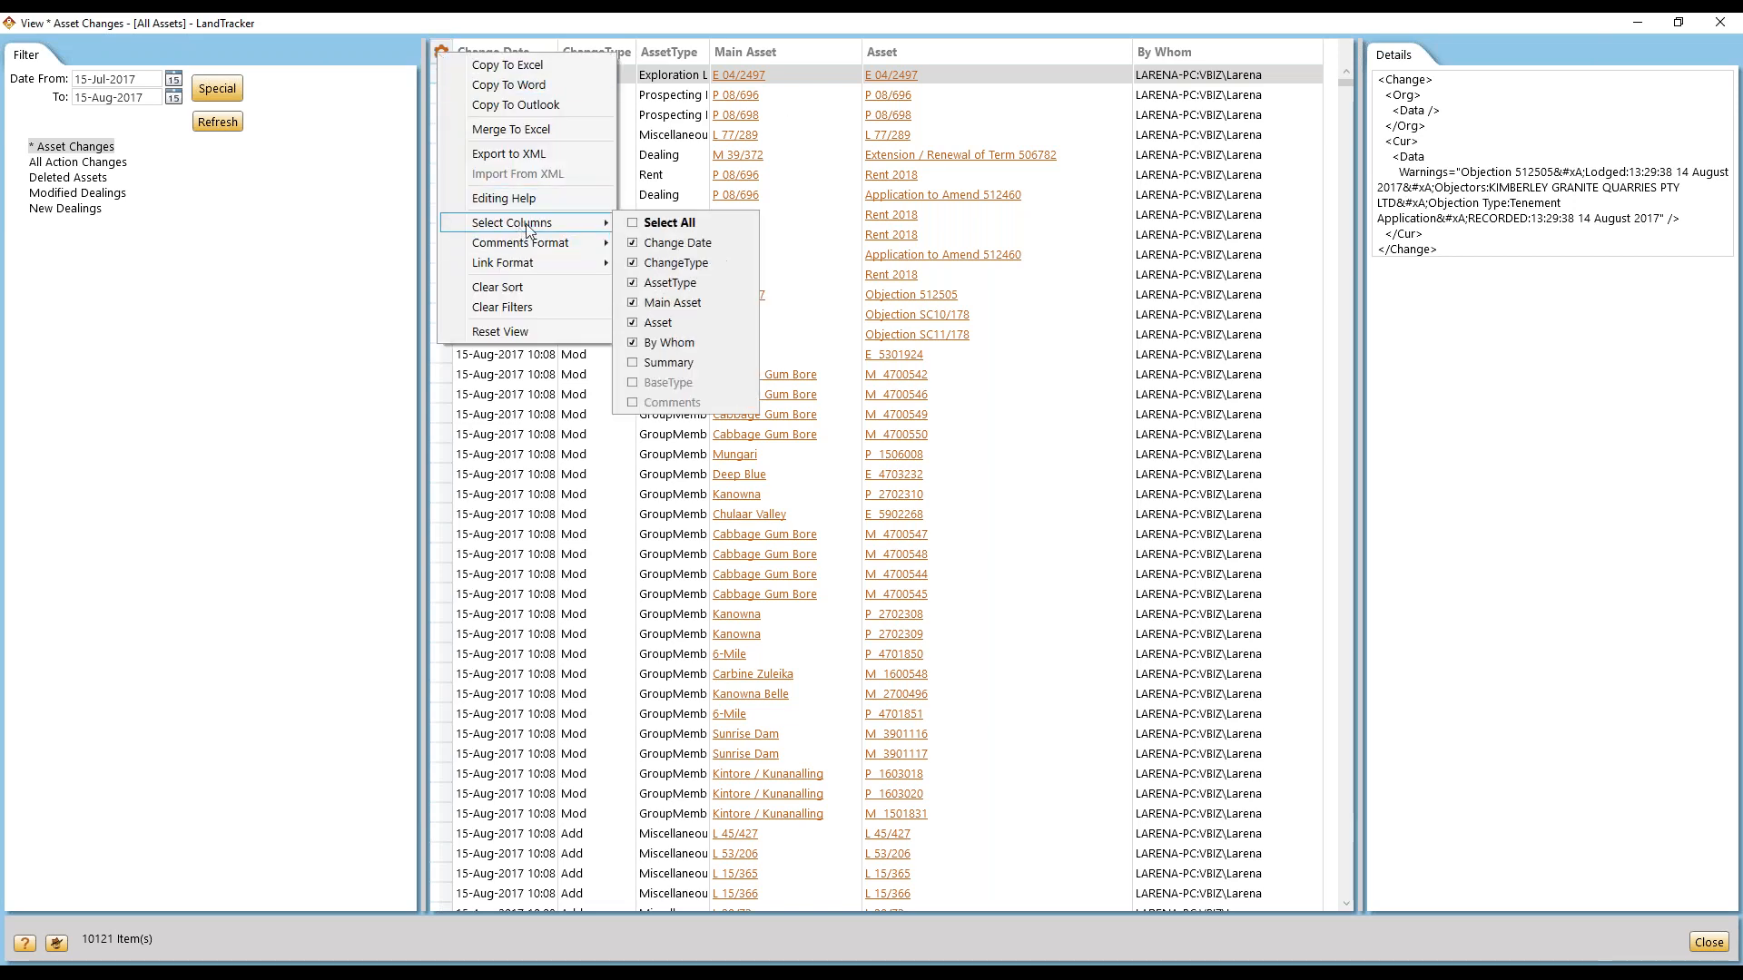
left_click(635, 363)
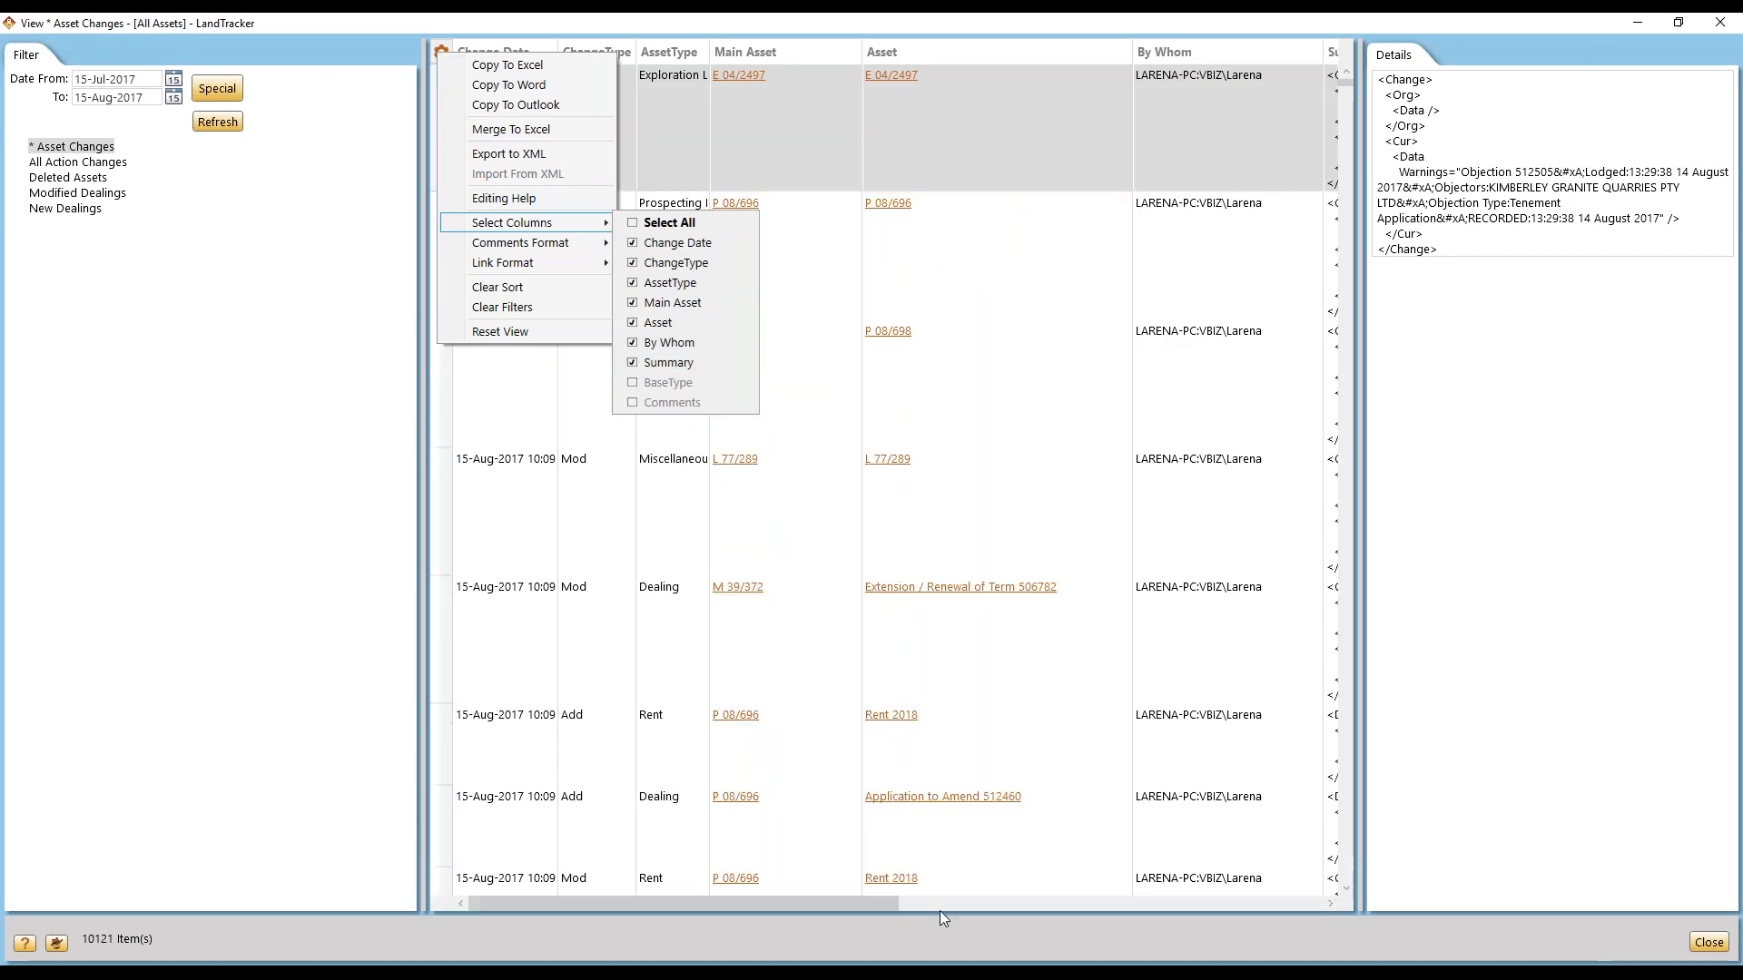
- Filter the Summary column of the asset changes for "*objection*"
left_click_drag(895, 911, 1281, 911)
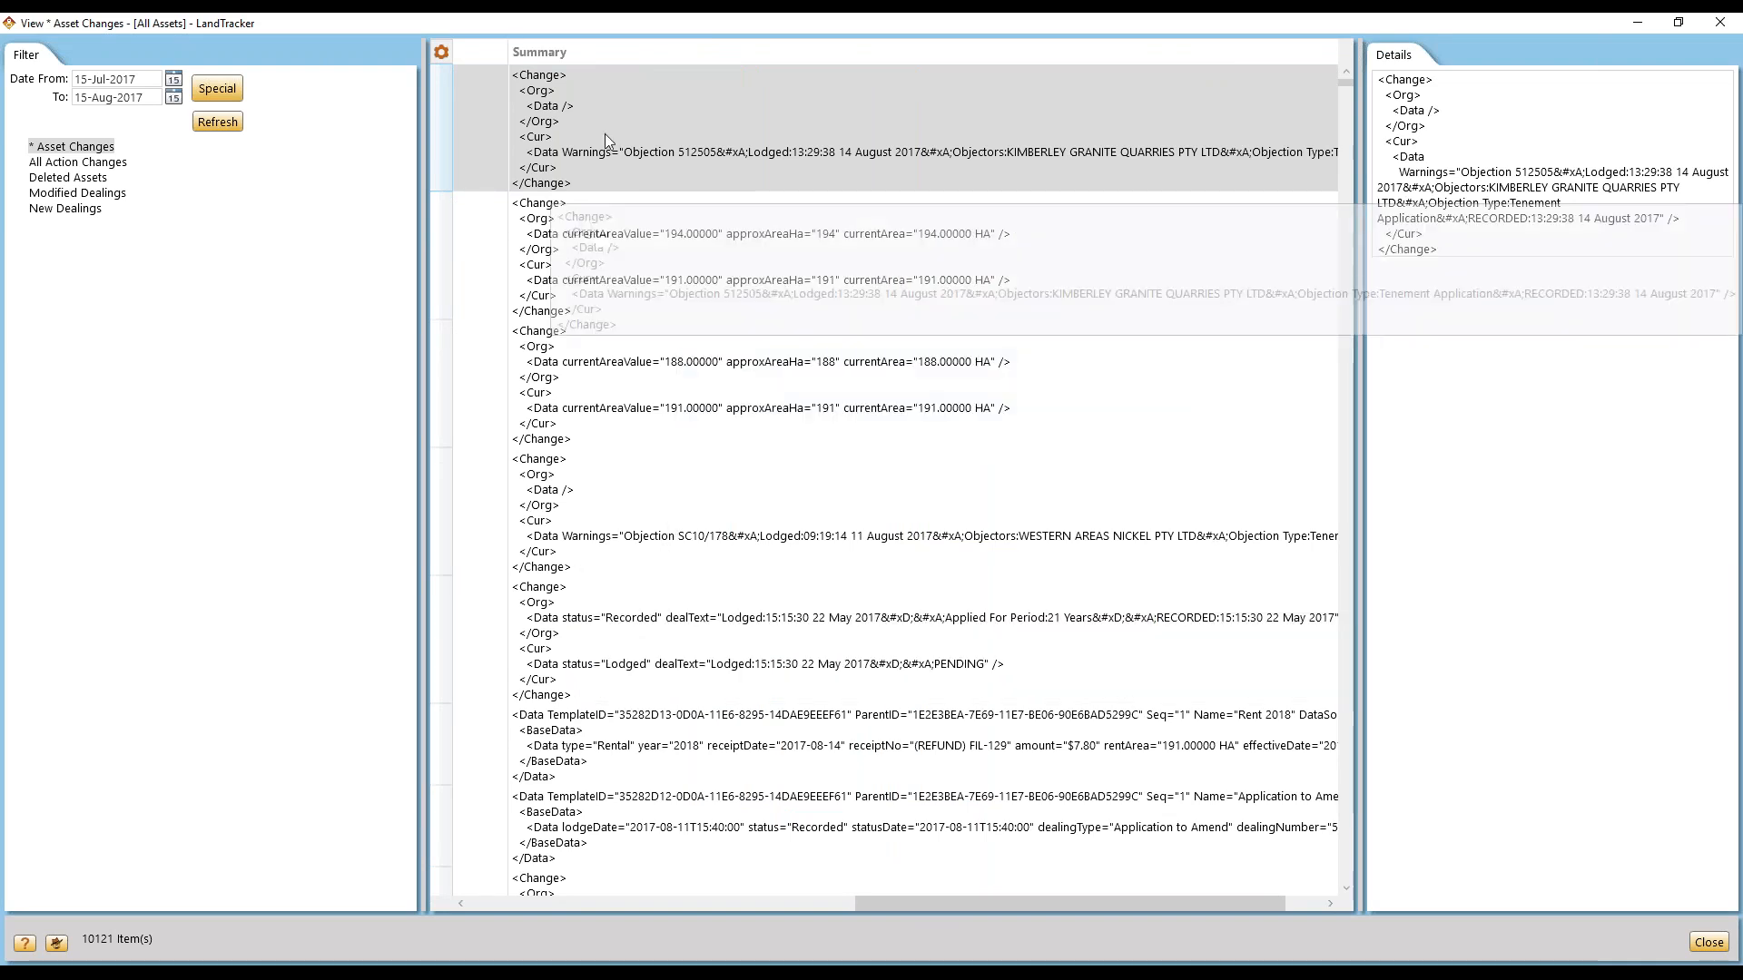
right_click(562, 52)
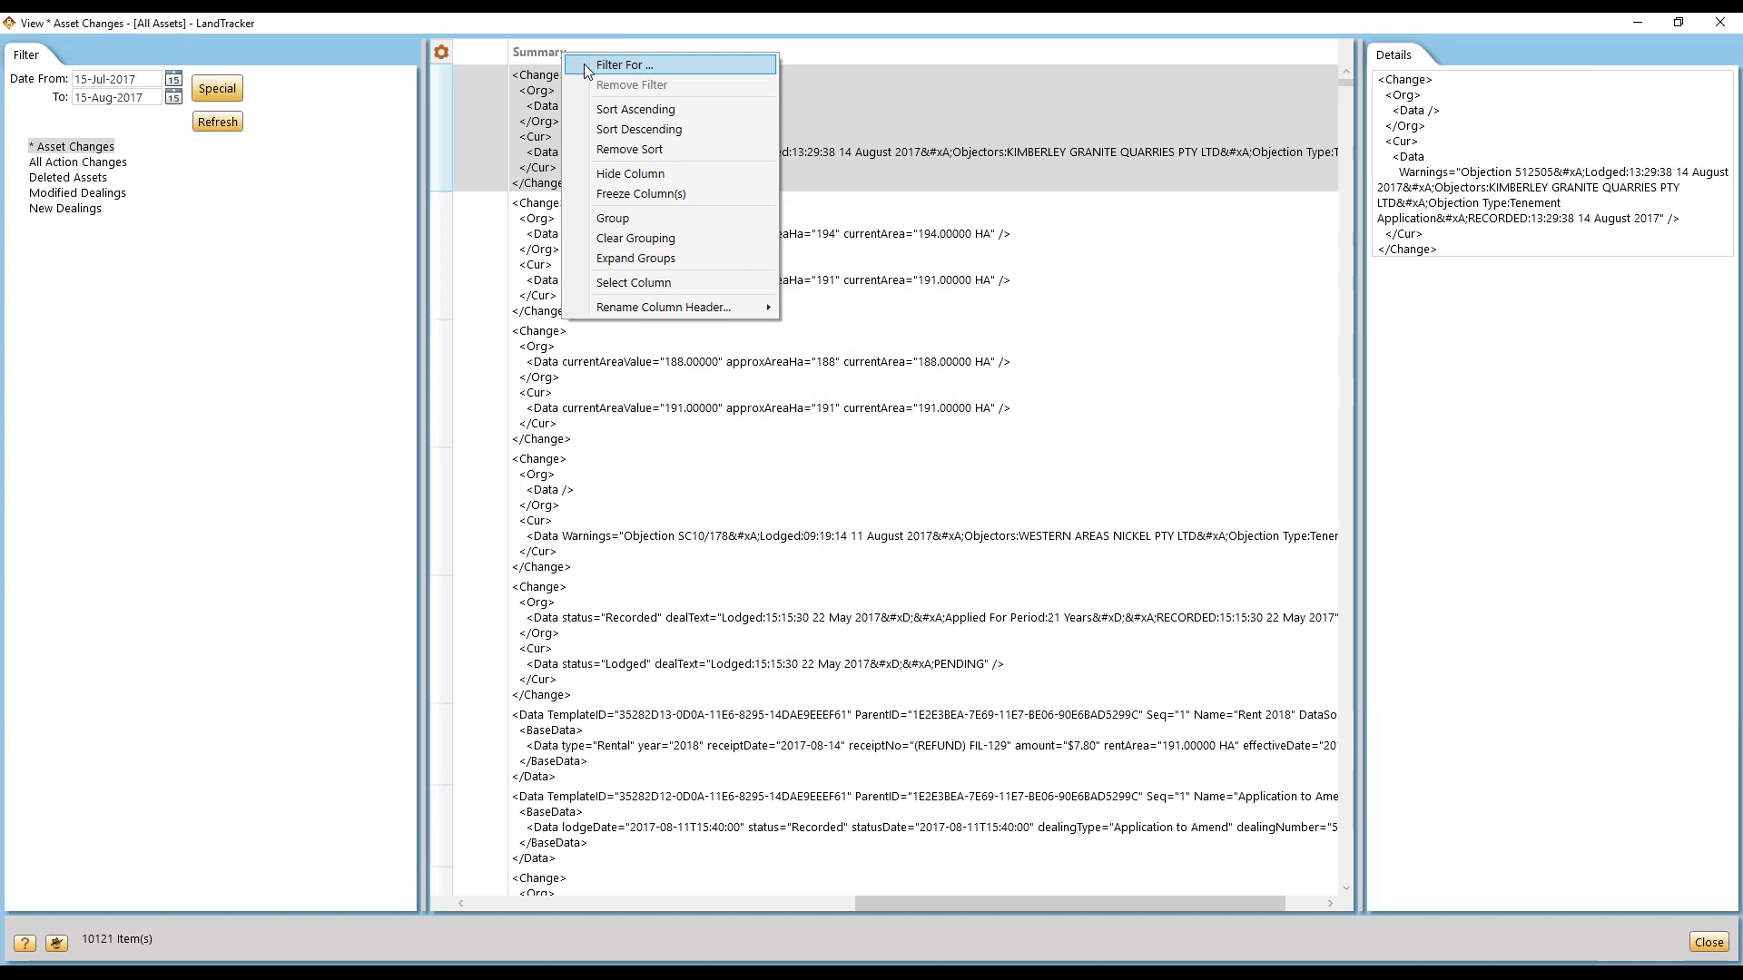
left_click(584, 63)
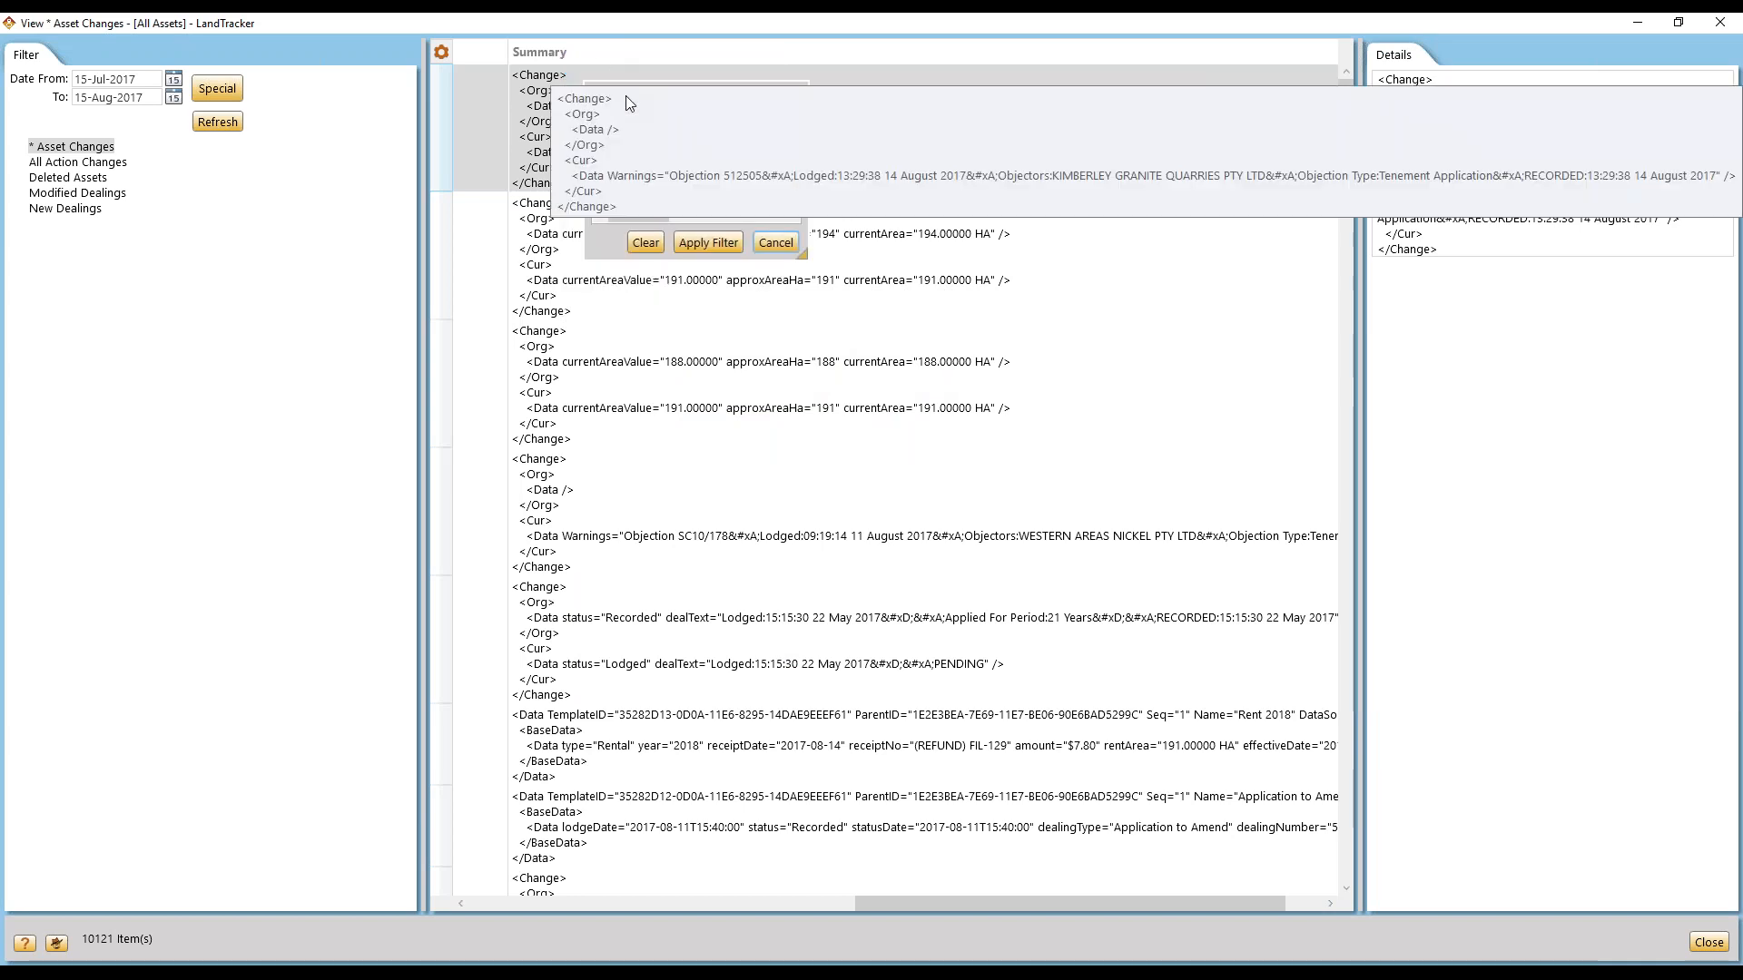
type("*o")
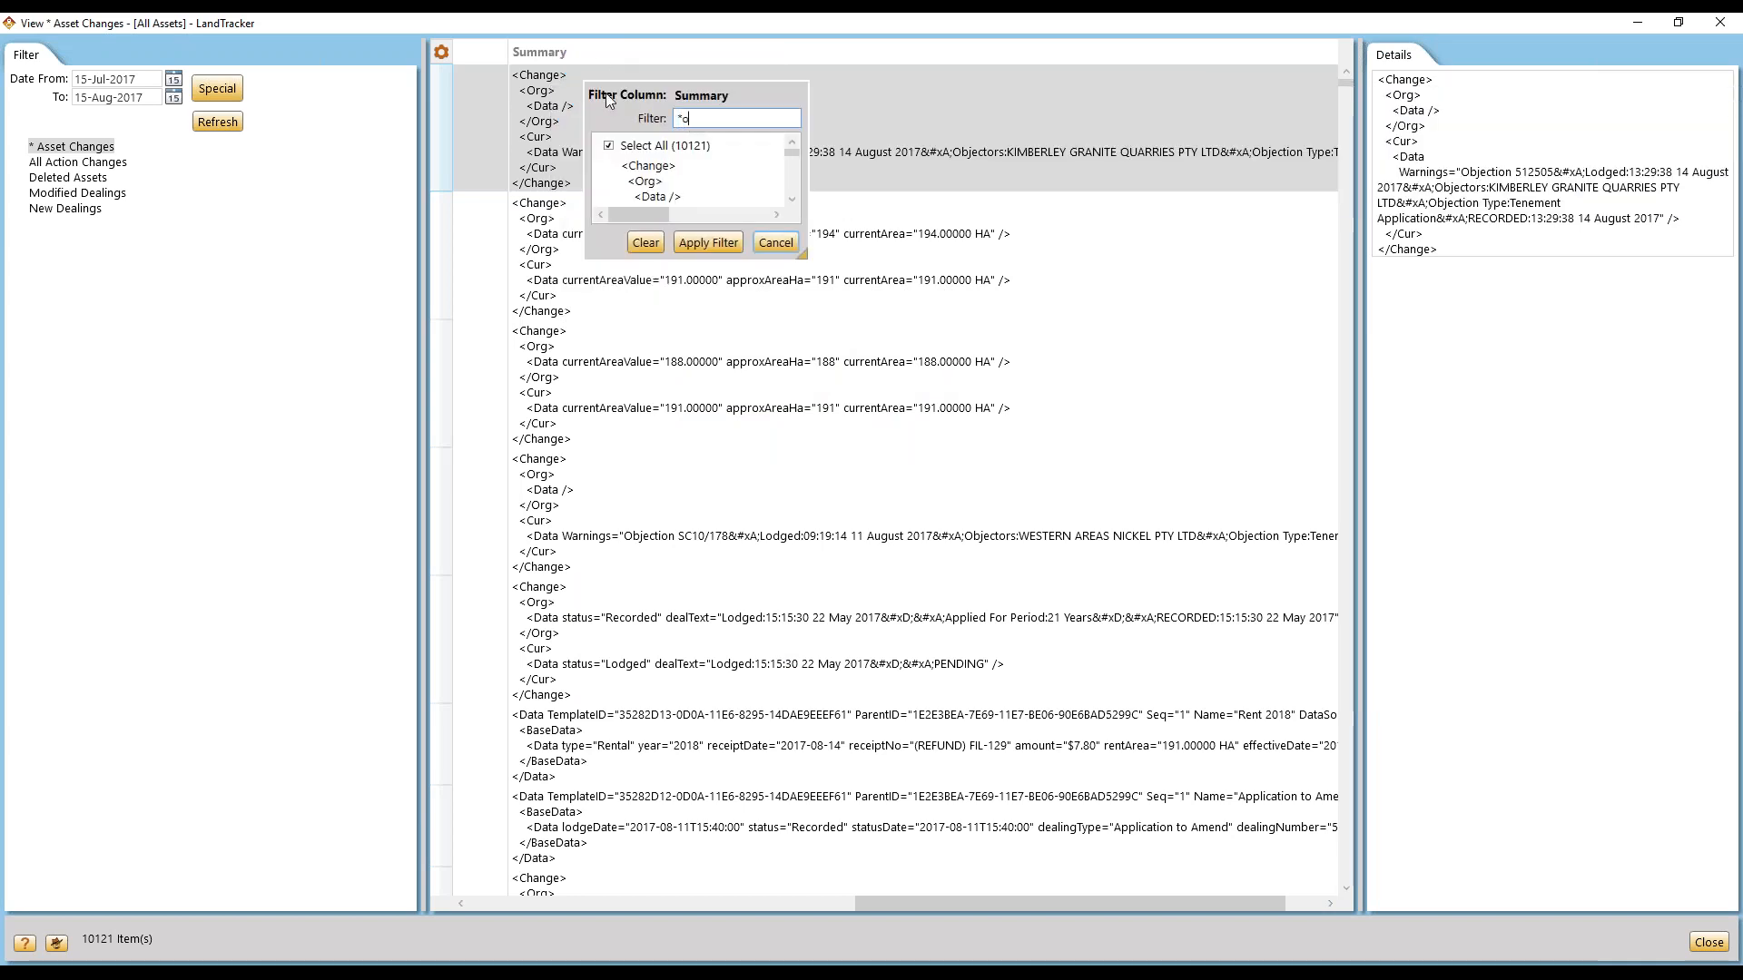
type("bjexction")
key("BackSpace")
key("BackSpace")
key("BackSpace")
key("BackSpace")
key("BackSpace")
type("ction*")
left_click(689, 242)
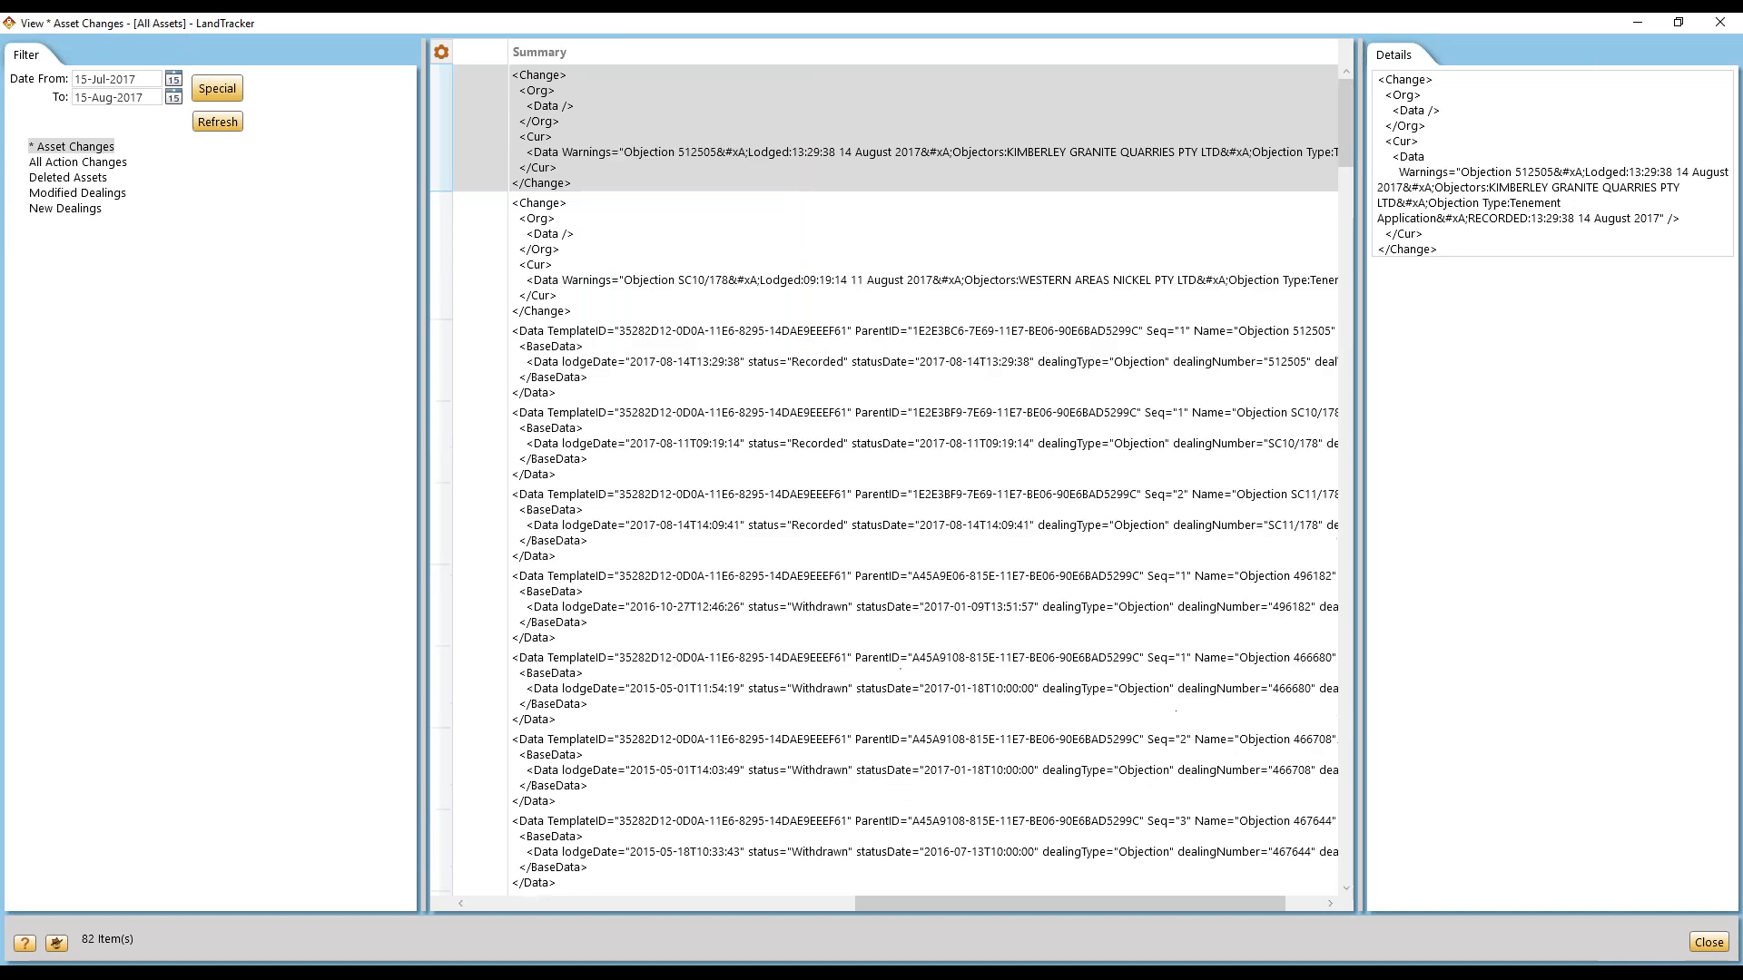
- Save the filtered Asset Changes view as a new view named "objections"
left_click_drag(858, 907, 470, 905)
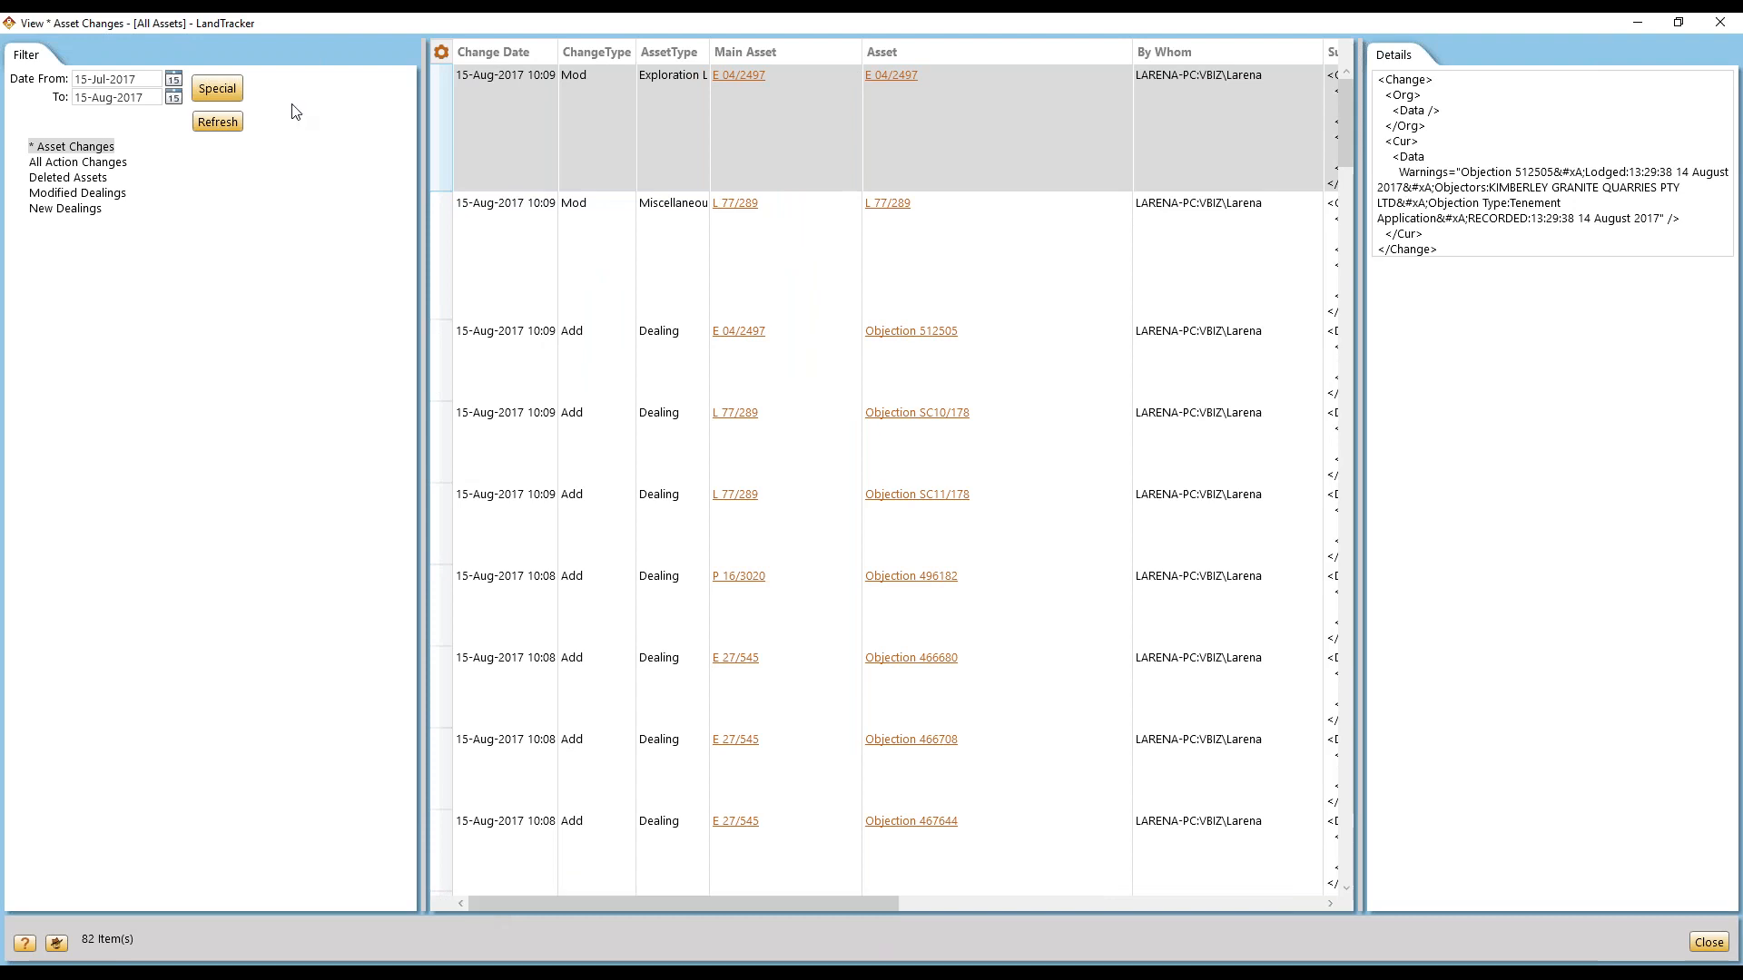
right_click(73, 146)
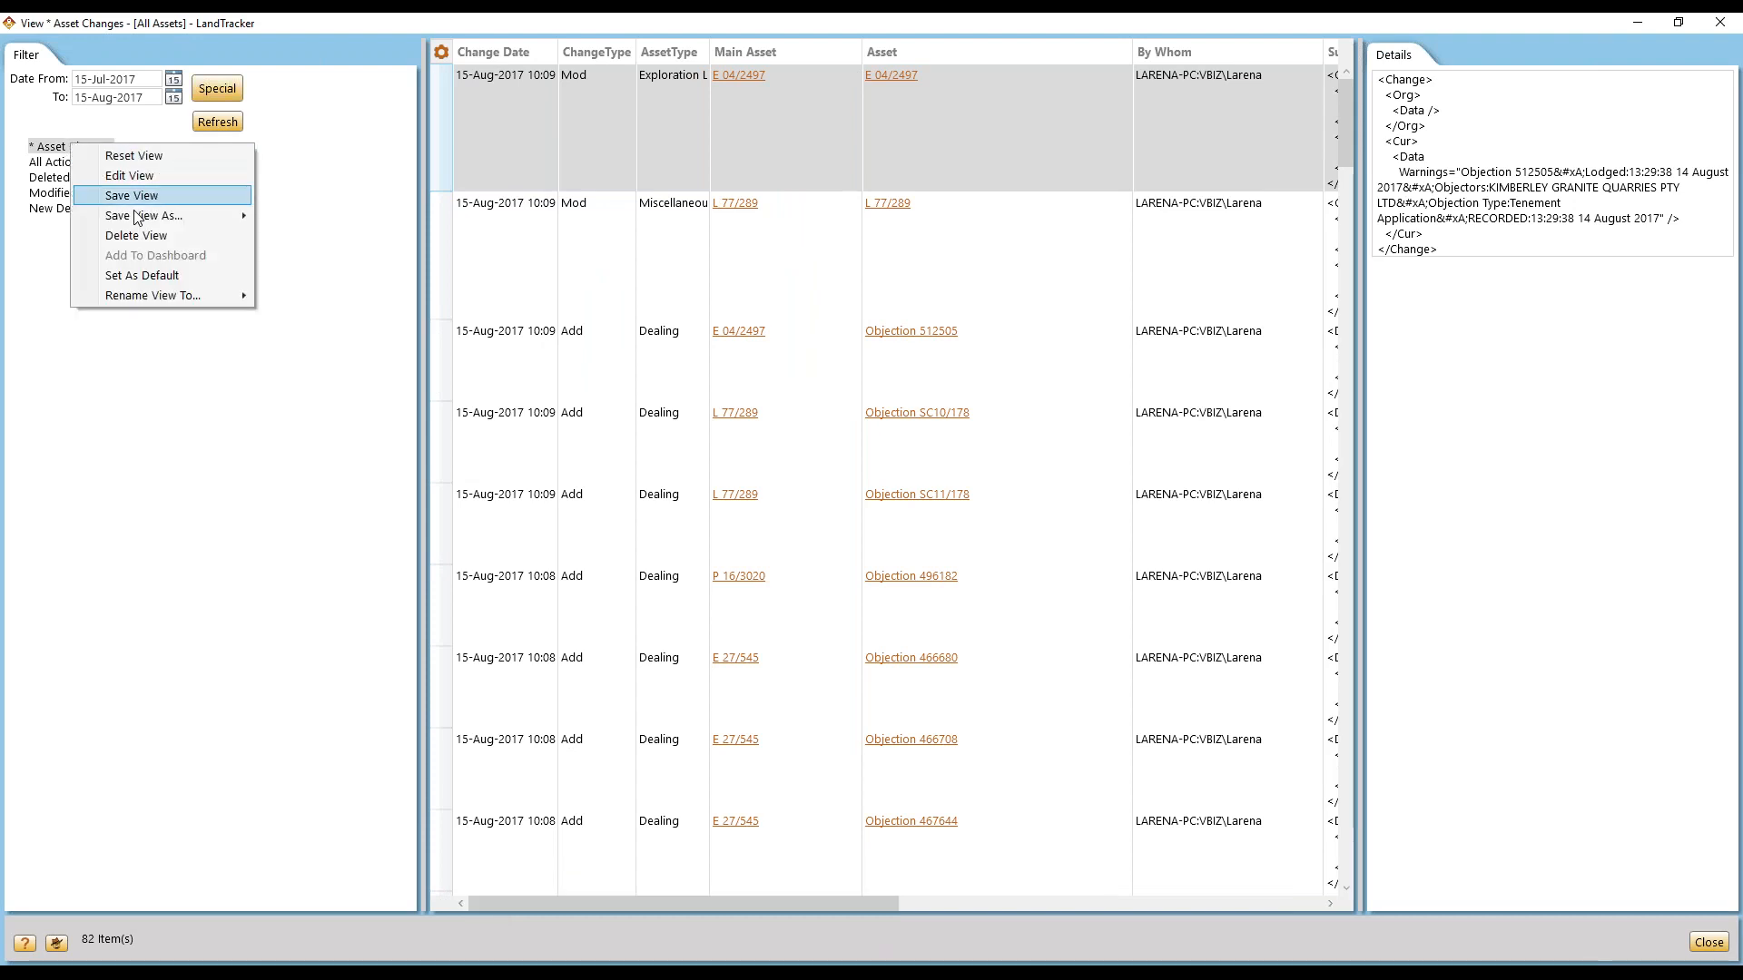
mouse_move(143, 215)
type("o")
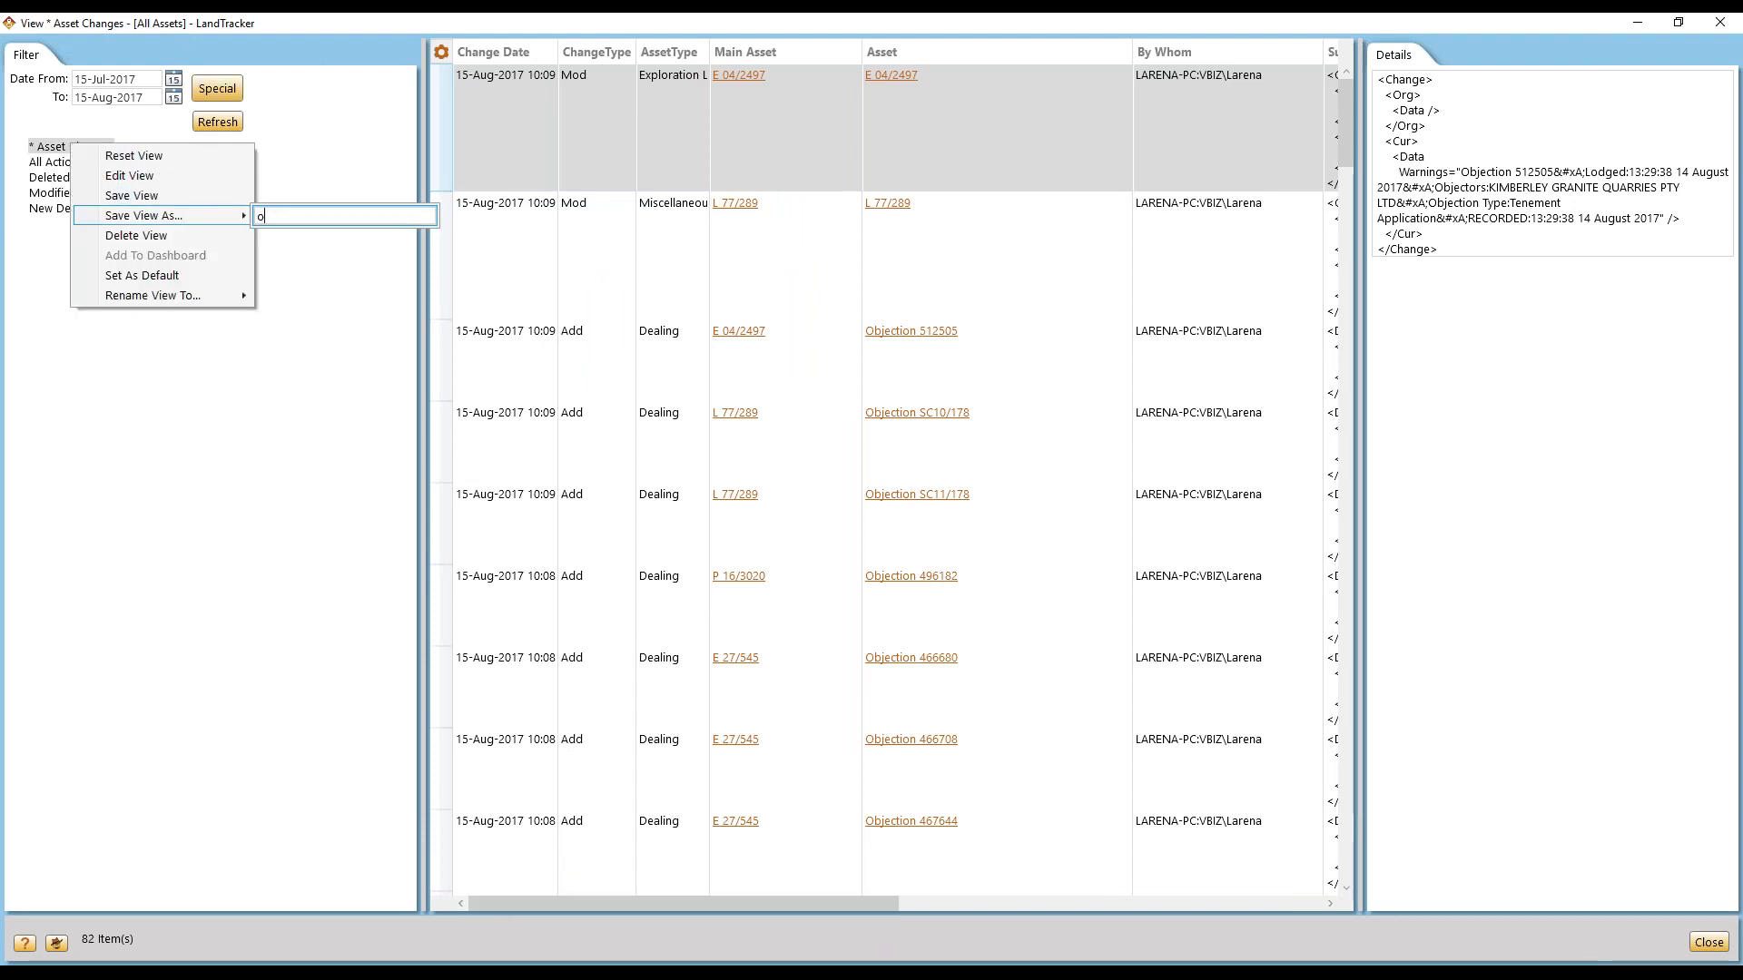
type("bjections")
key("Return")
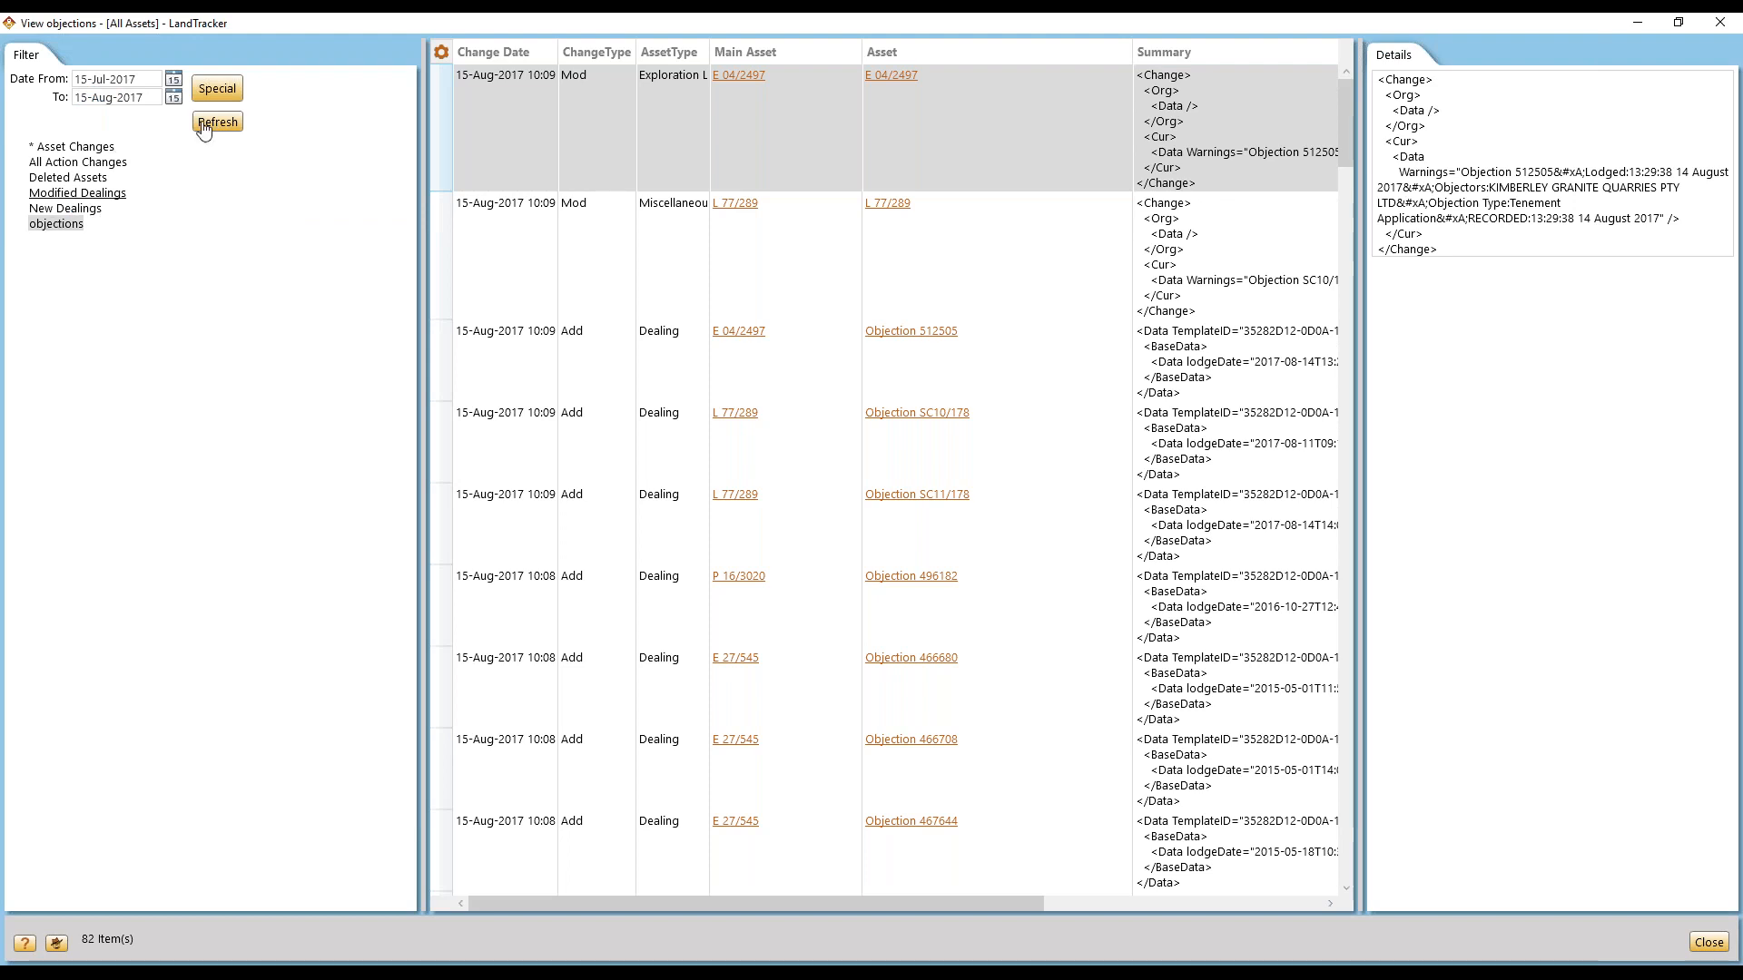
- Set the objections view's date range to Past Day, refresh the list and close the change history
left_click(214, 93)
left_click(252, 107)
left_click(218, 122)
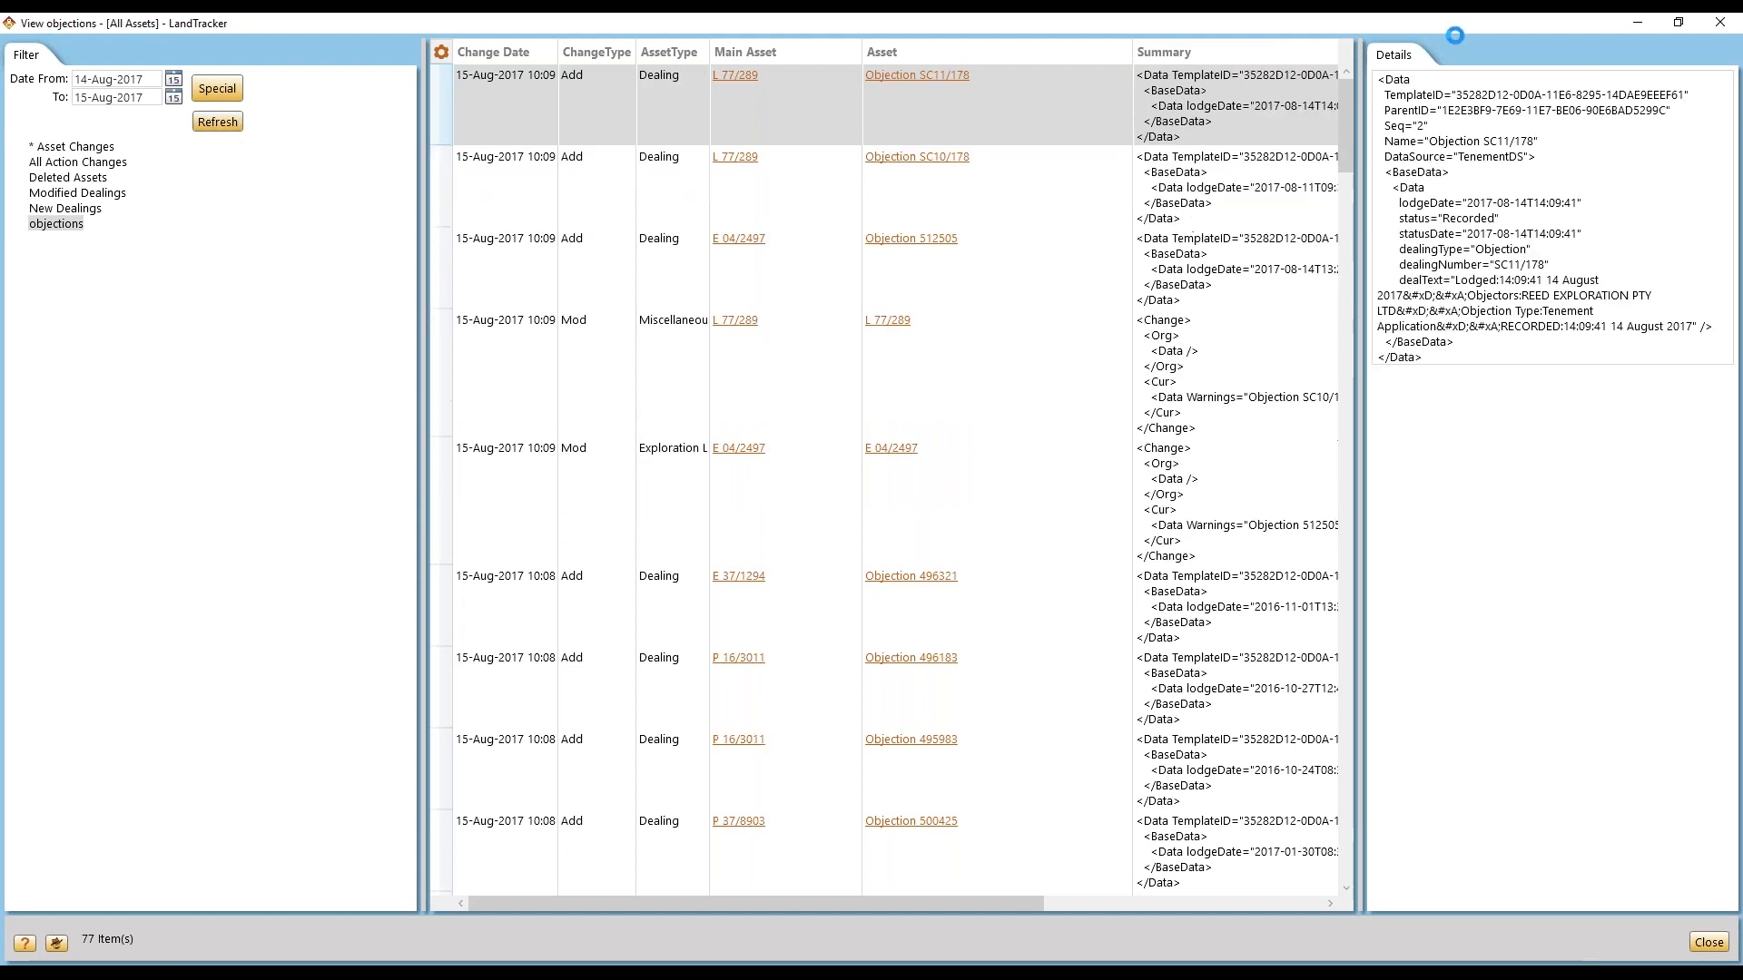
left_click(1735, 26)
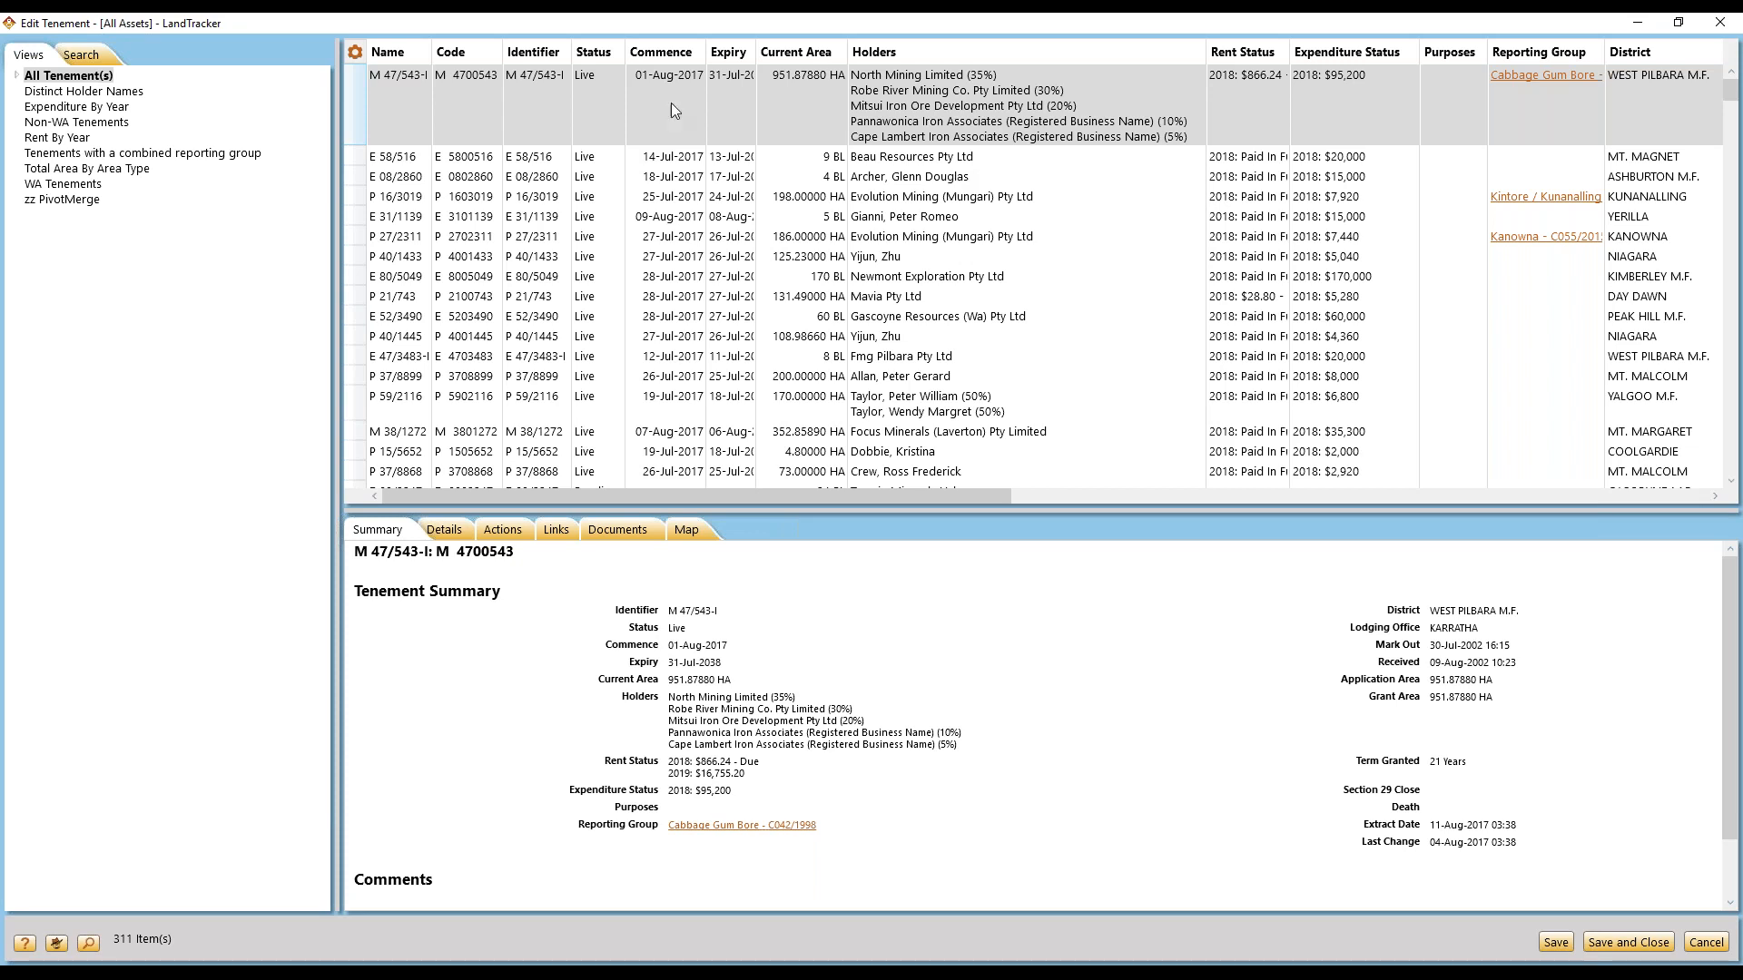
- Add the exclusions column to the All Tenement(s) list
left_click(356, 52)
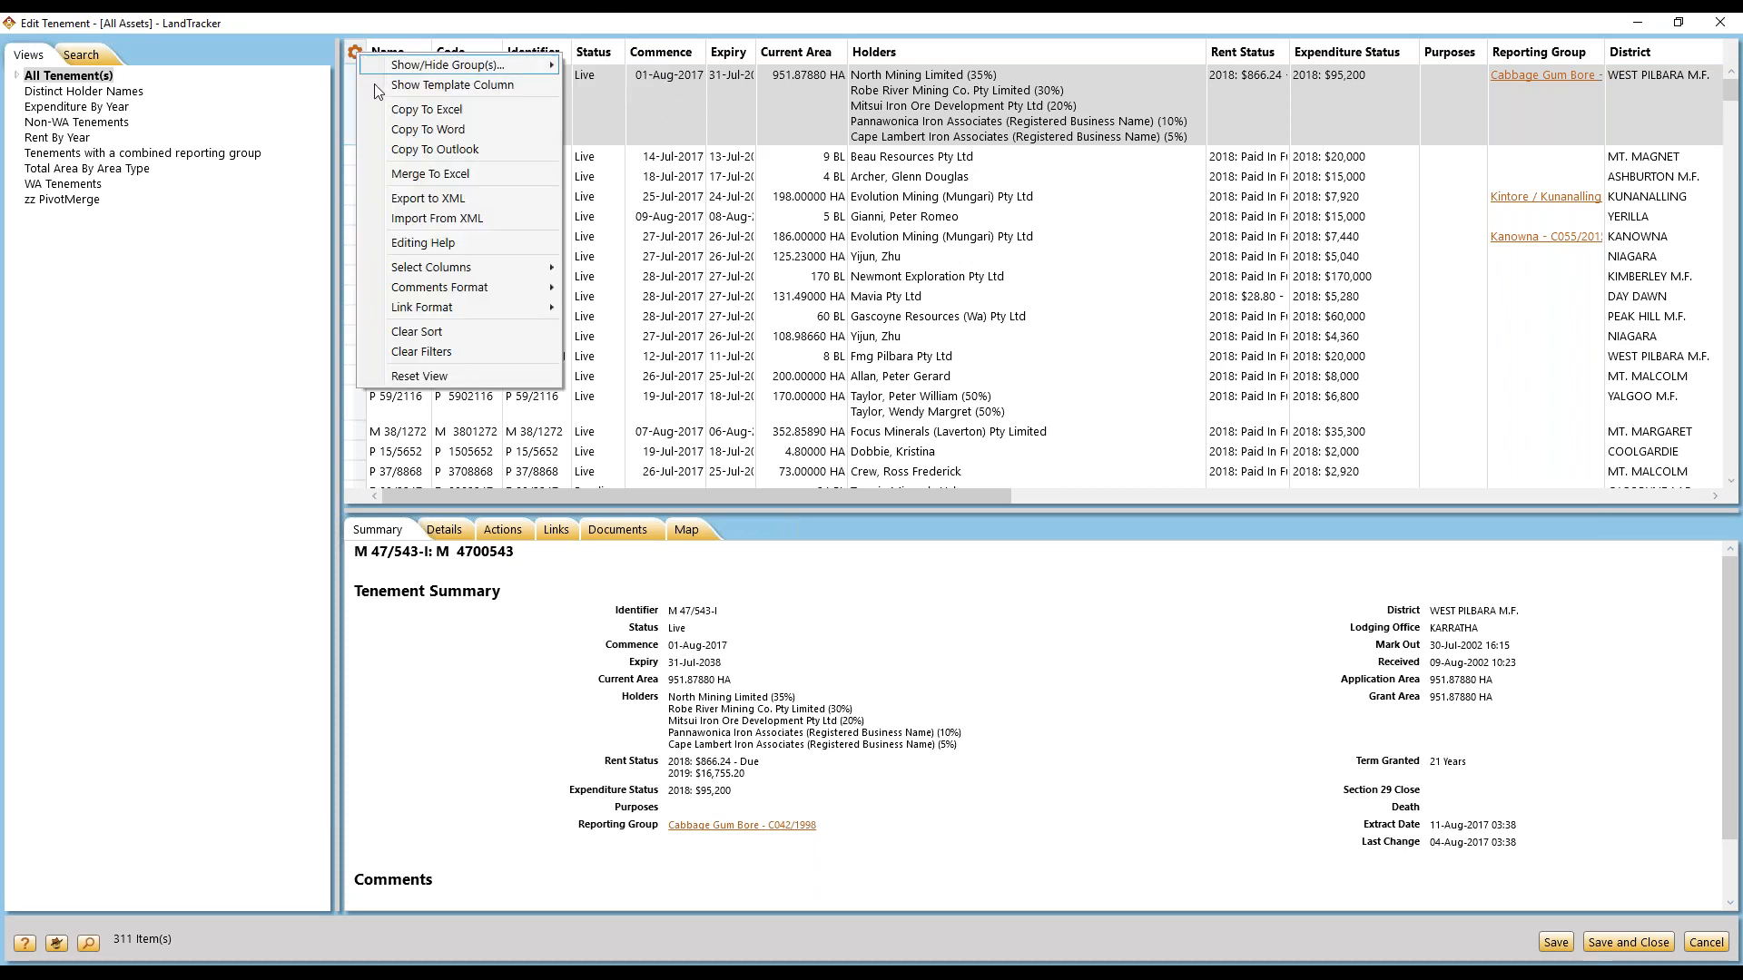
mouse_move(481, 272)
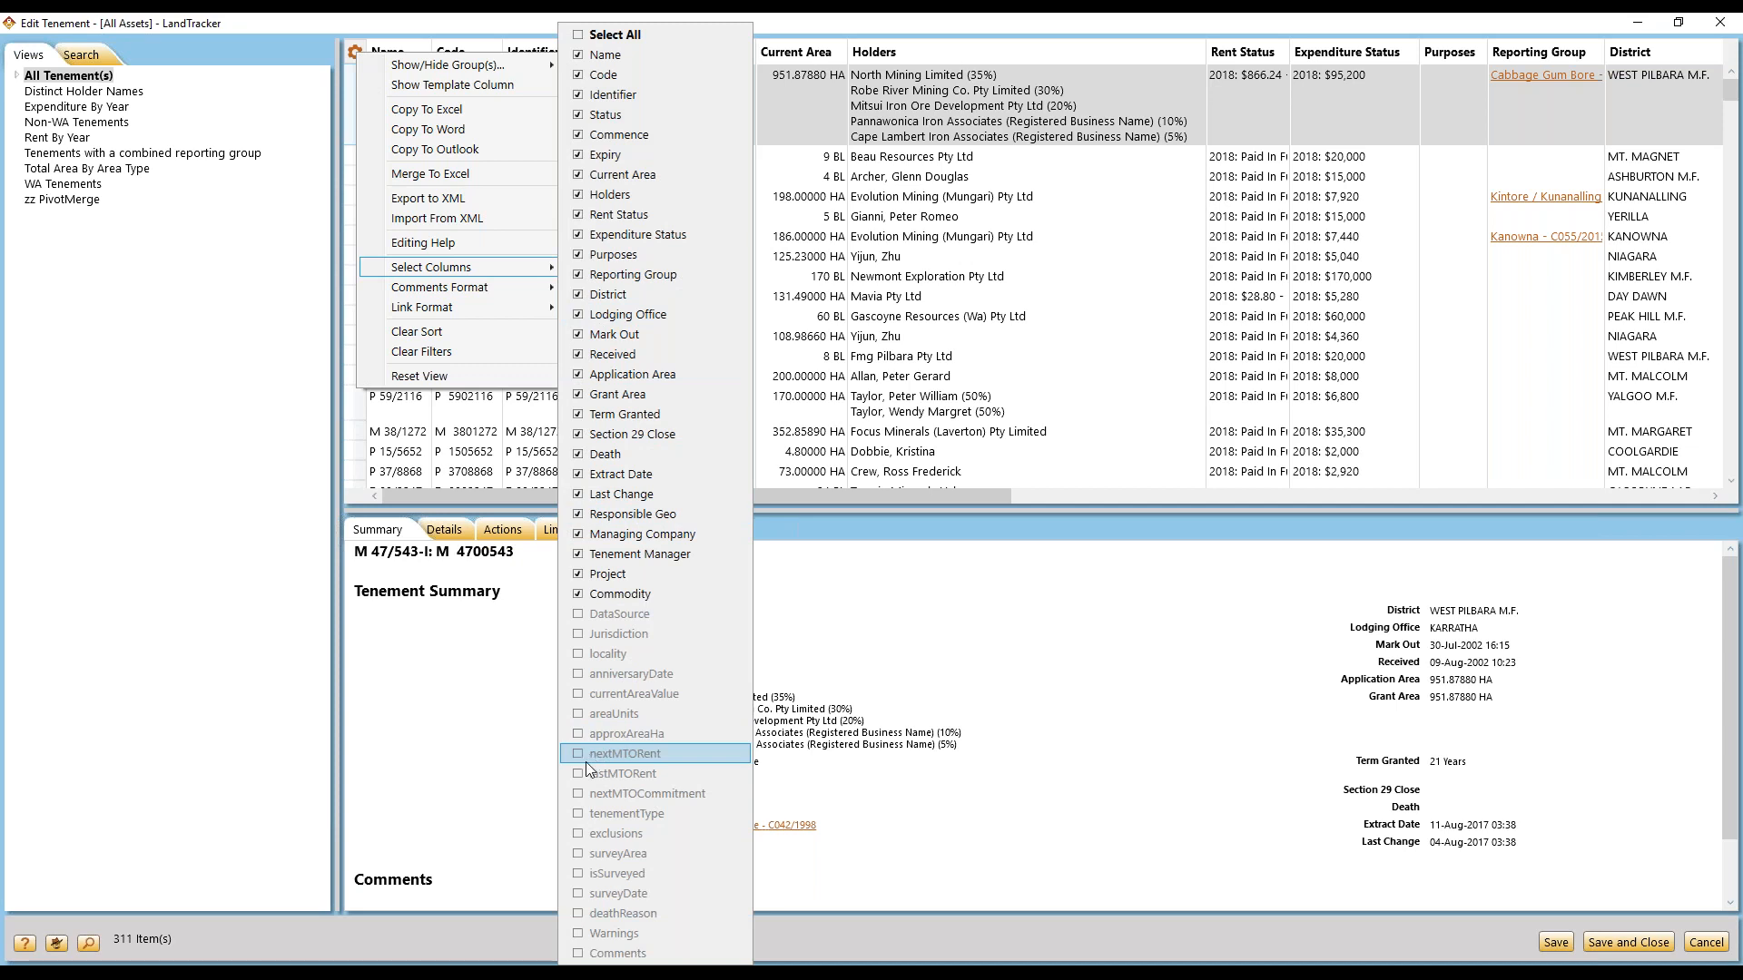
left_click(577, 833)
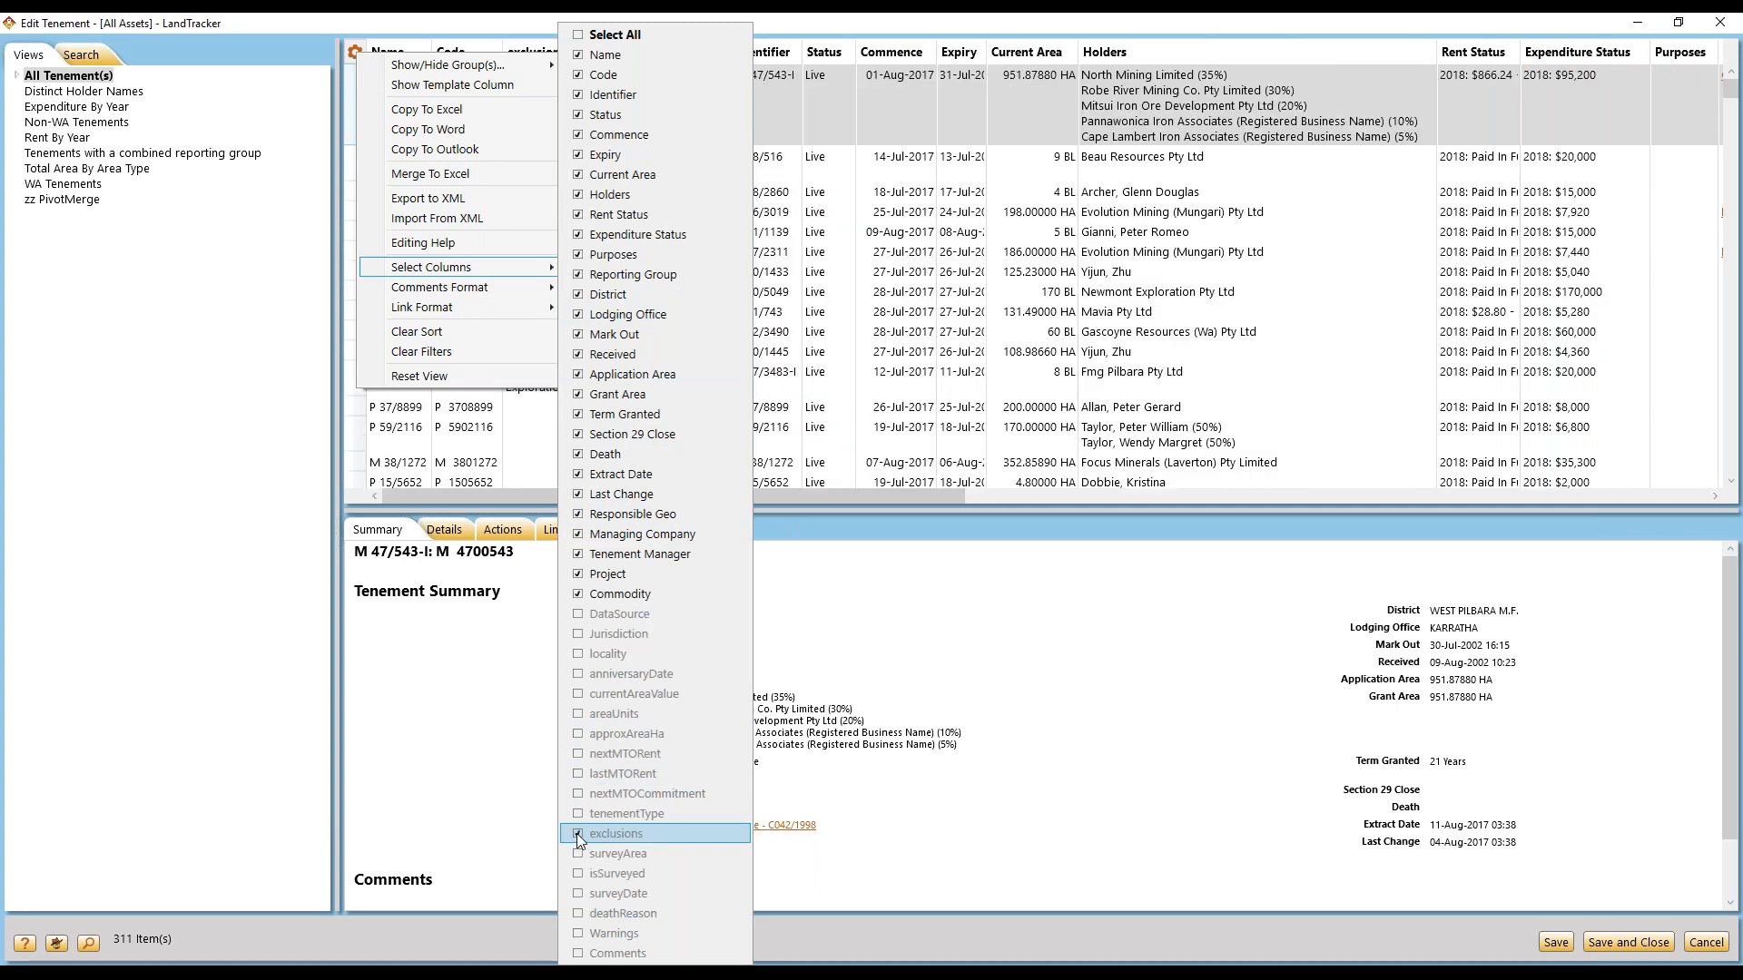
left_click(843, 376)
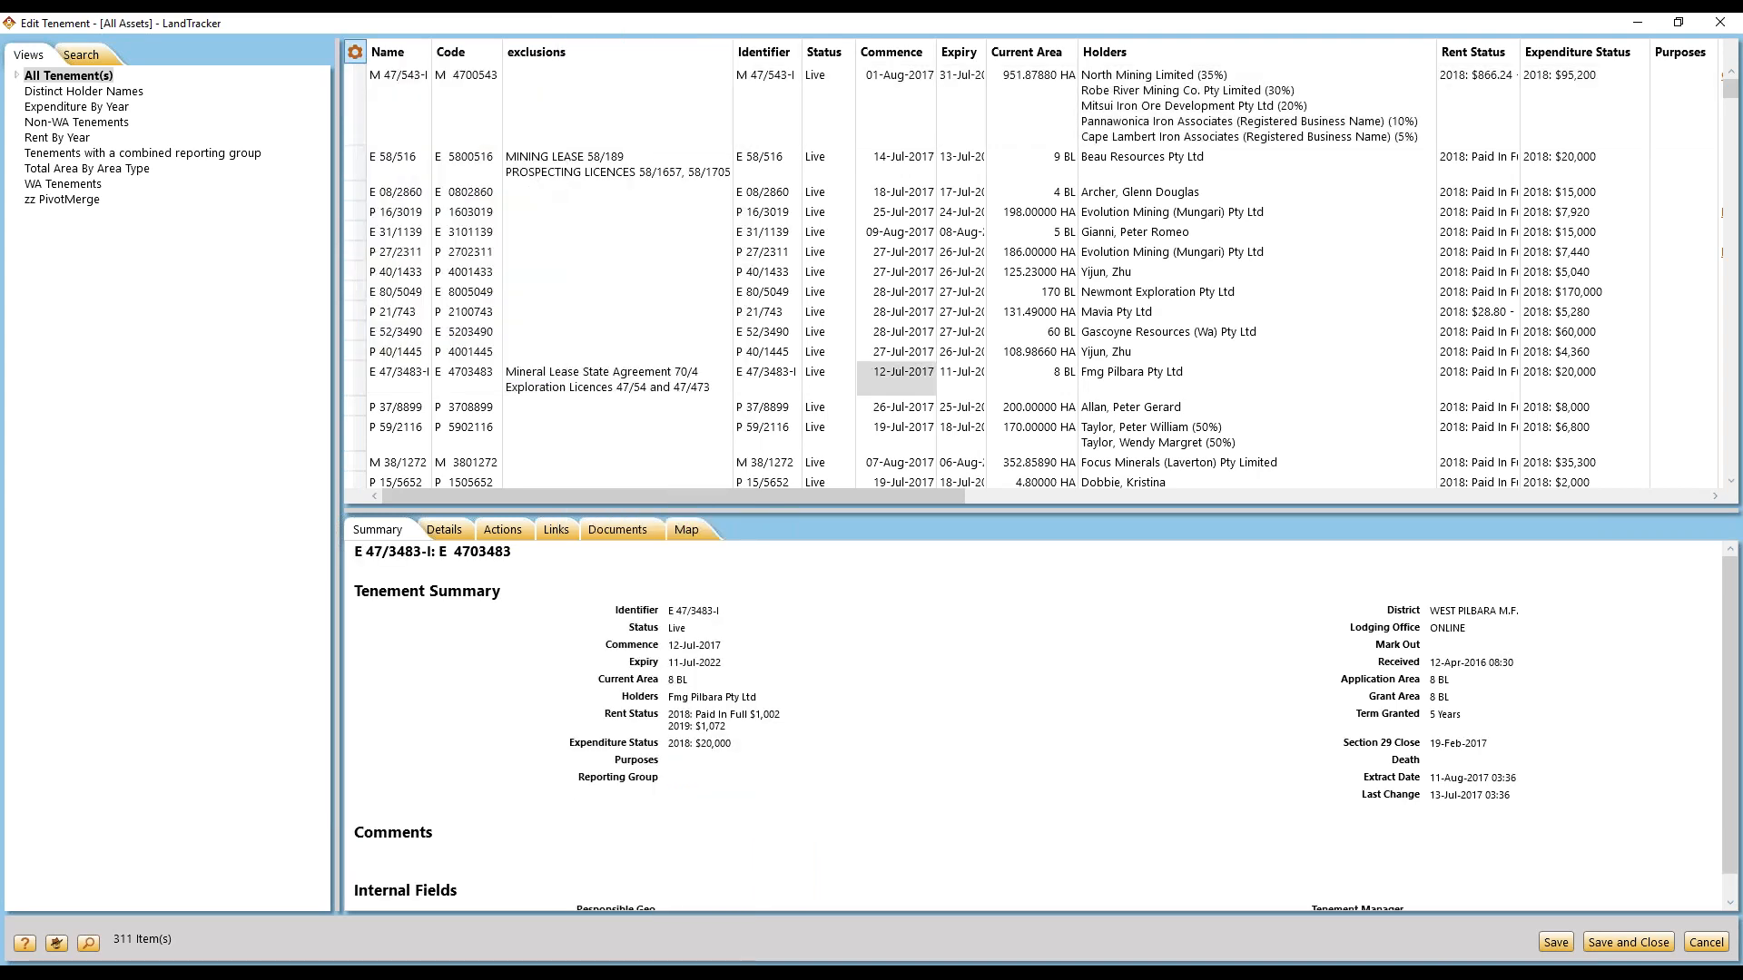
- Add the anniversaryDate column to the All Tenement(s) list and close the Edit Tenement window
left_click(355, 55)
mouse_move(409, 278)
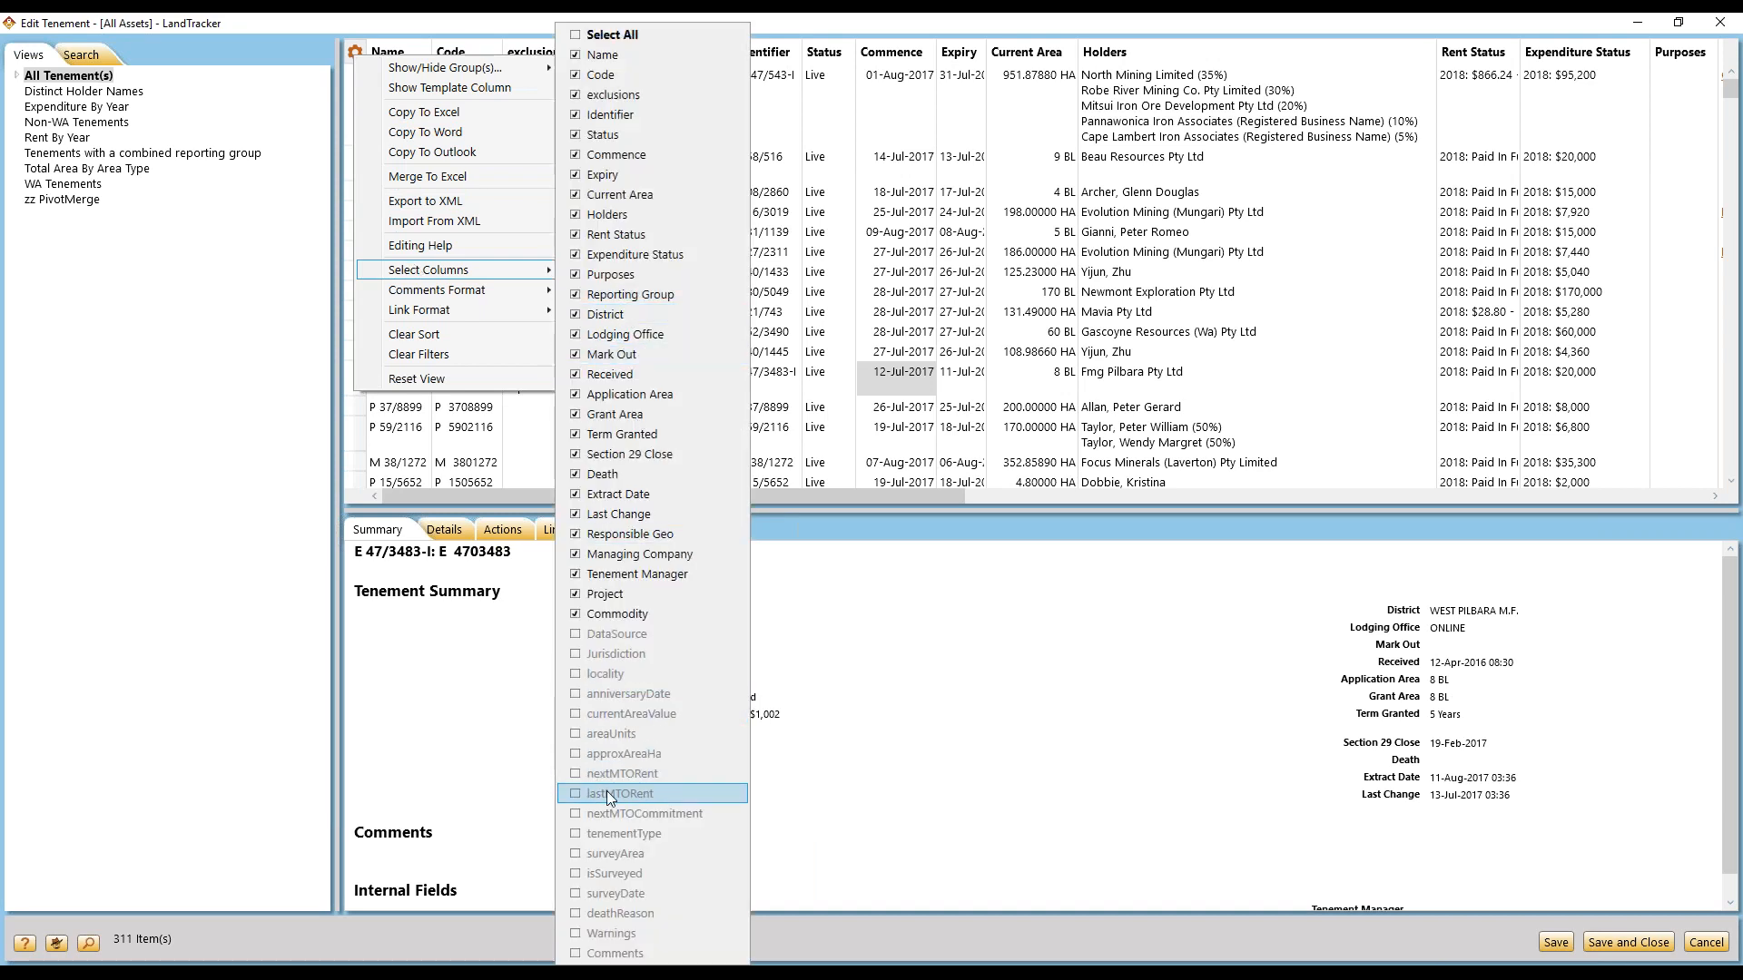
left_click(575, 695)
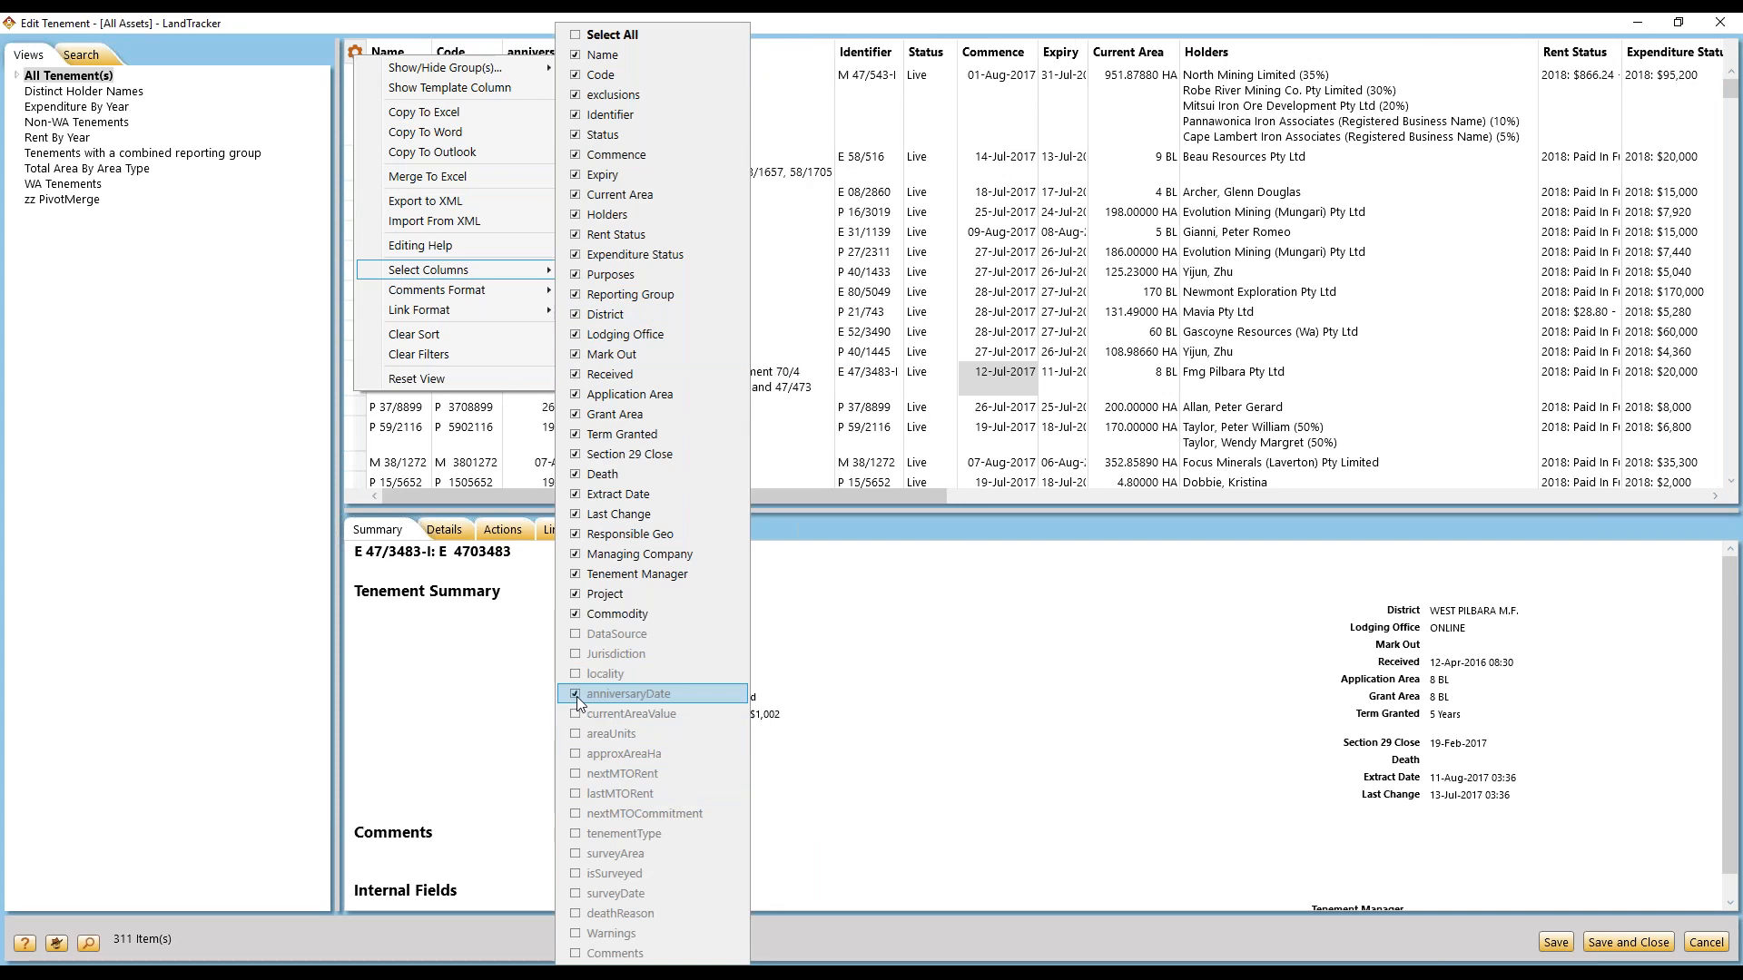
left_click(788, 24)
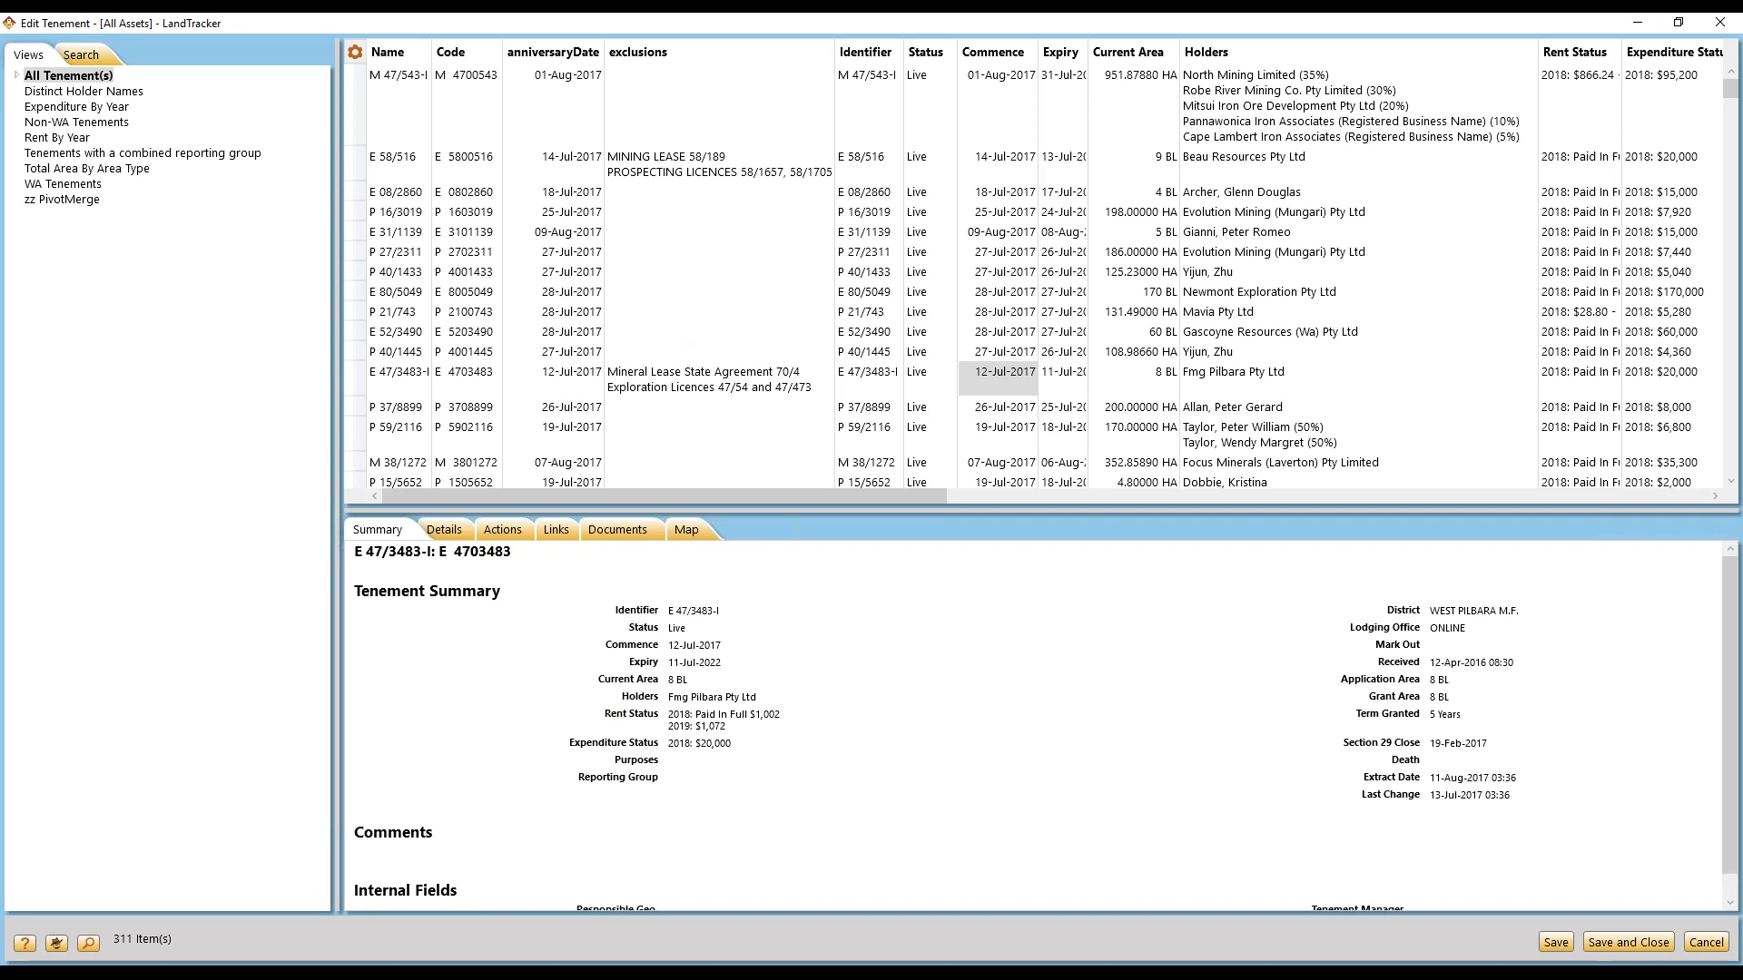
left_click(1716, 28)
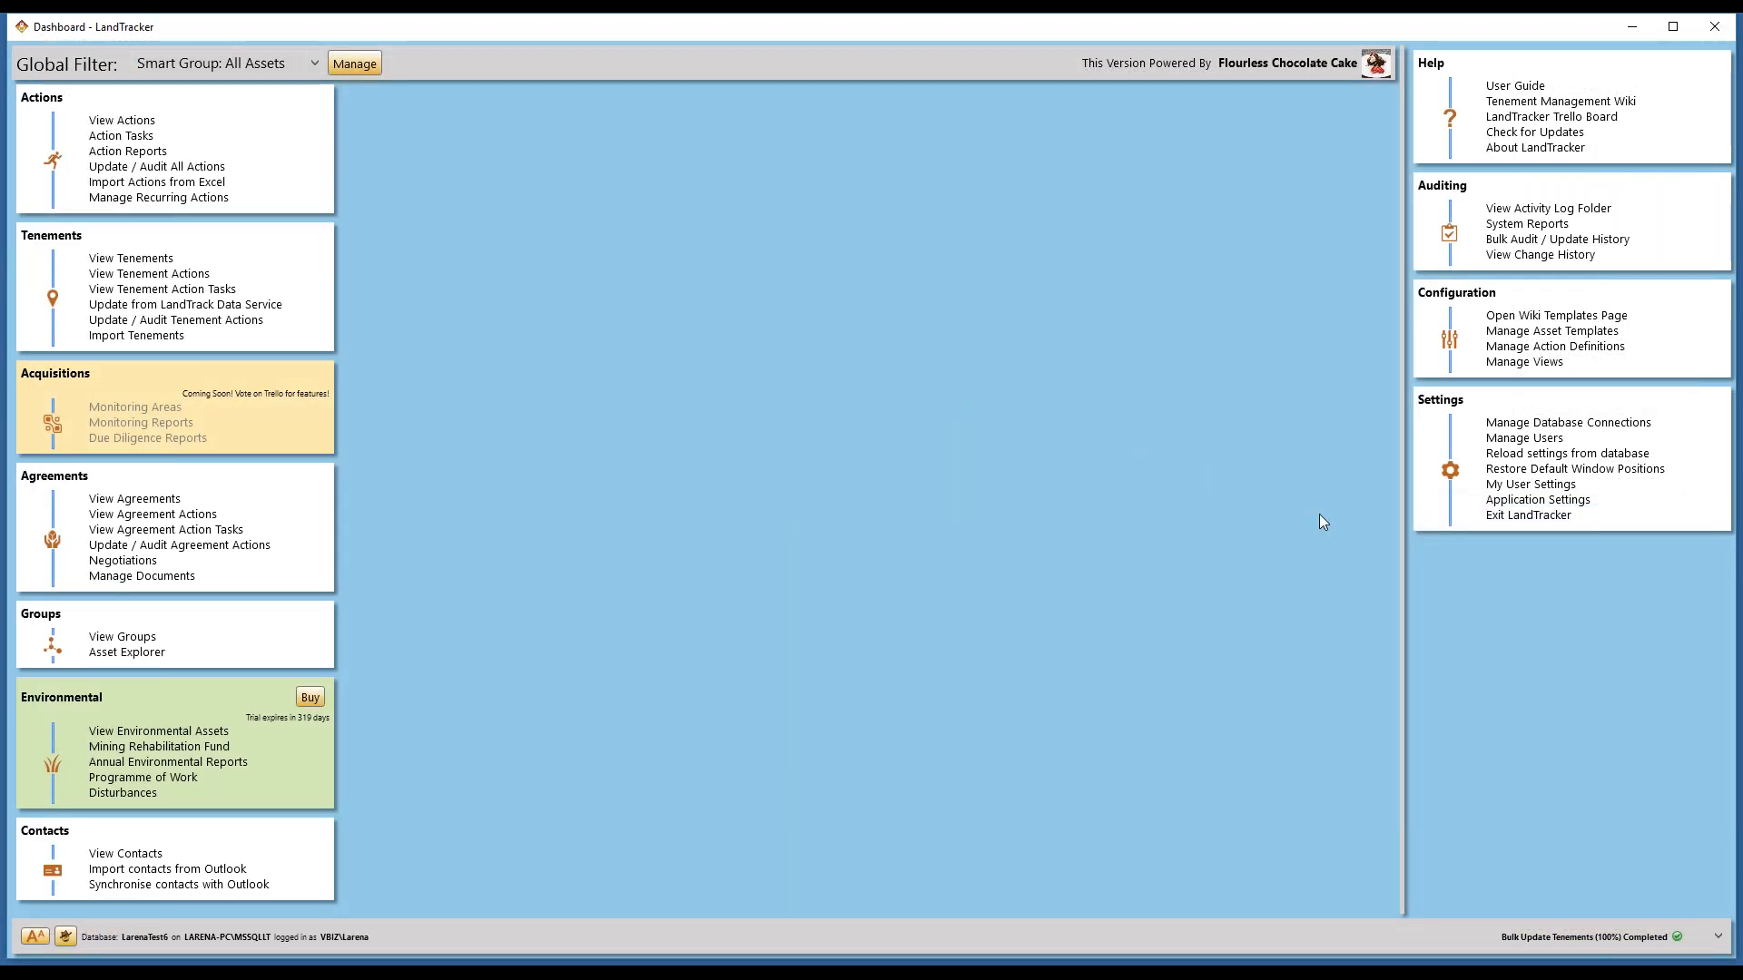
- Open the application settings, widen the details area and examine the AnniversaryRolloverOffset setting in Application.General
left_click(1499, 514)
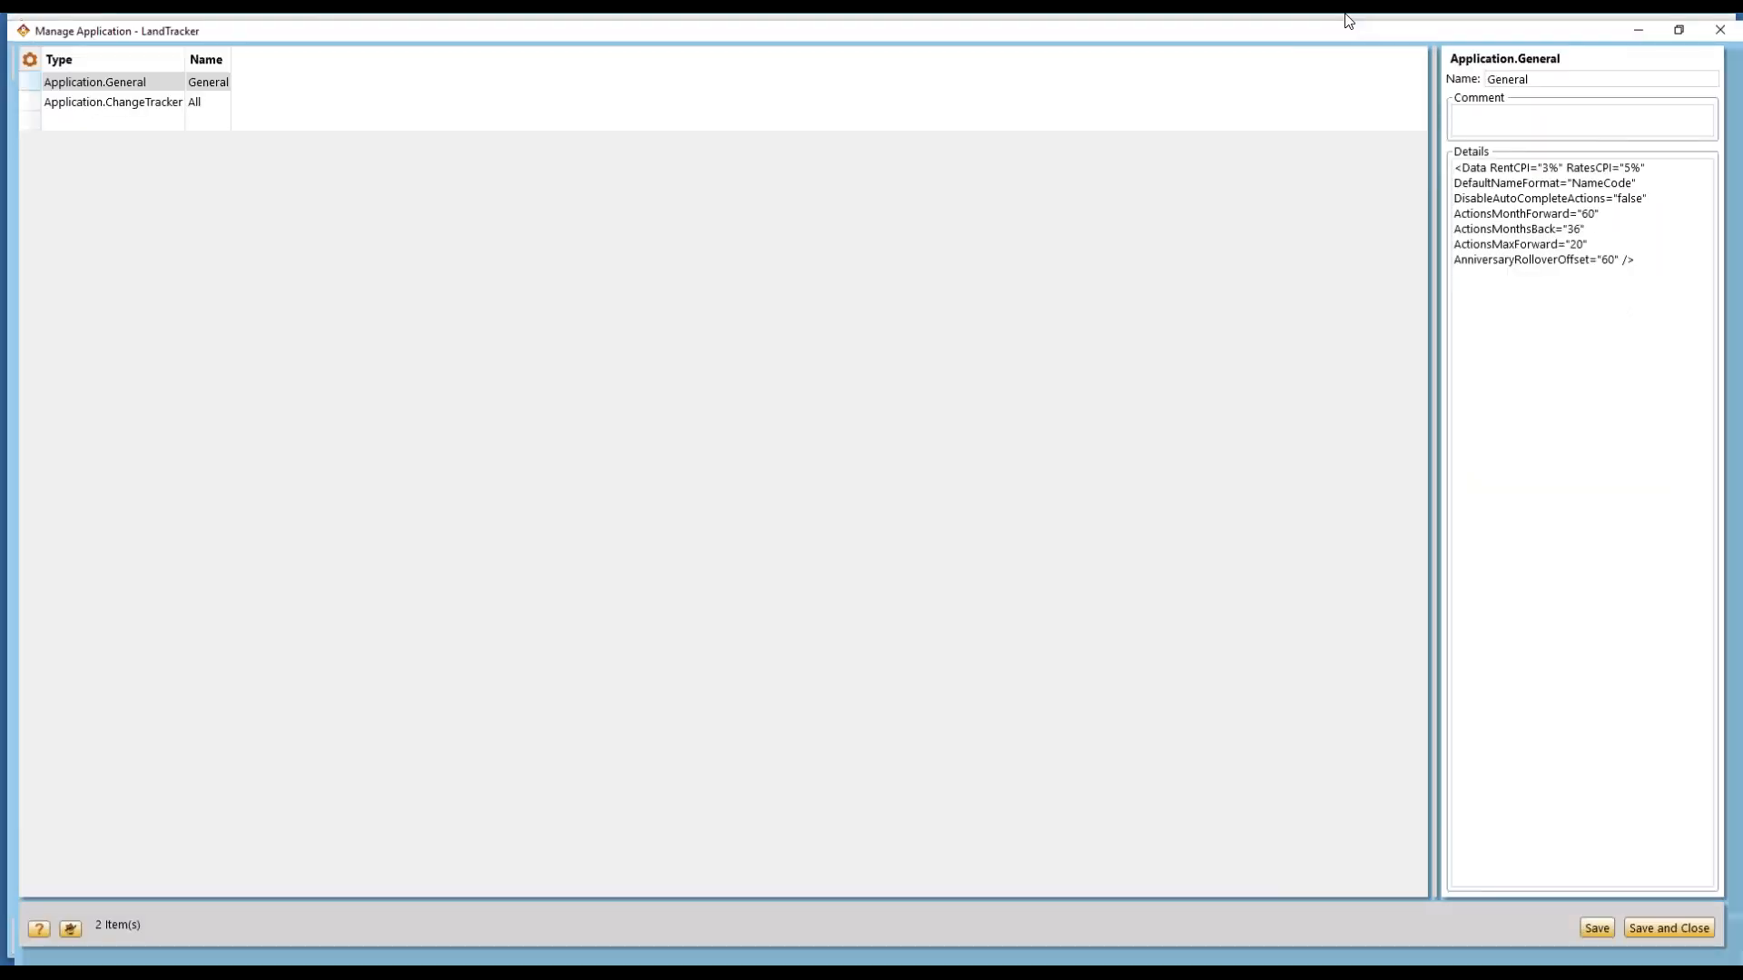
left_click_drag(1444, 212, 980, 218)
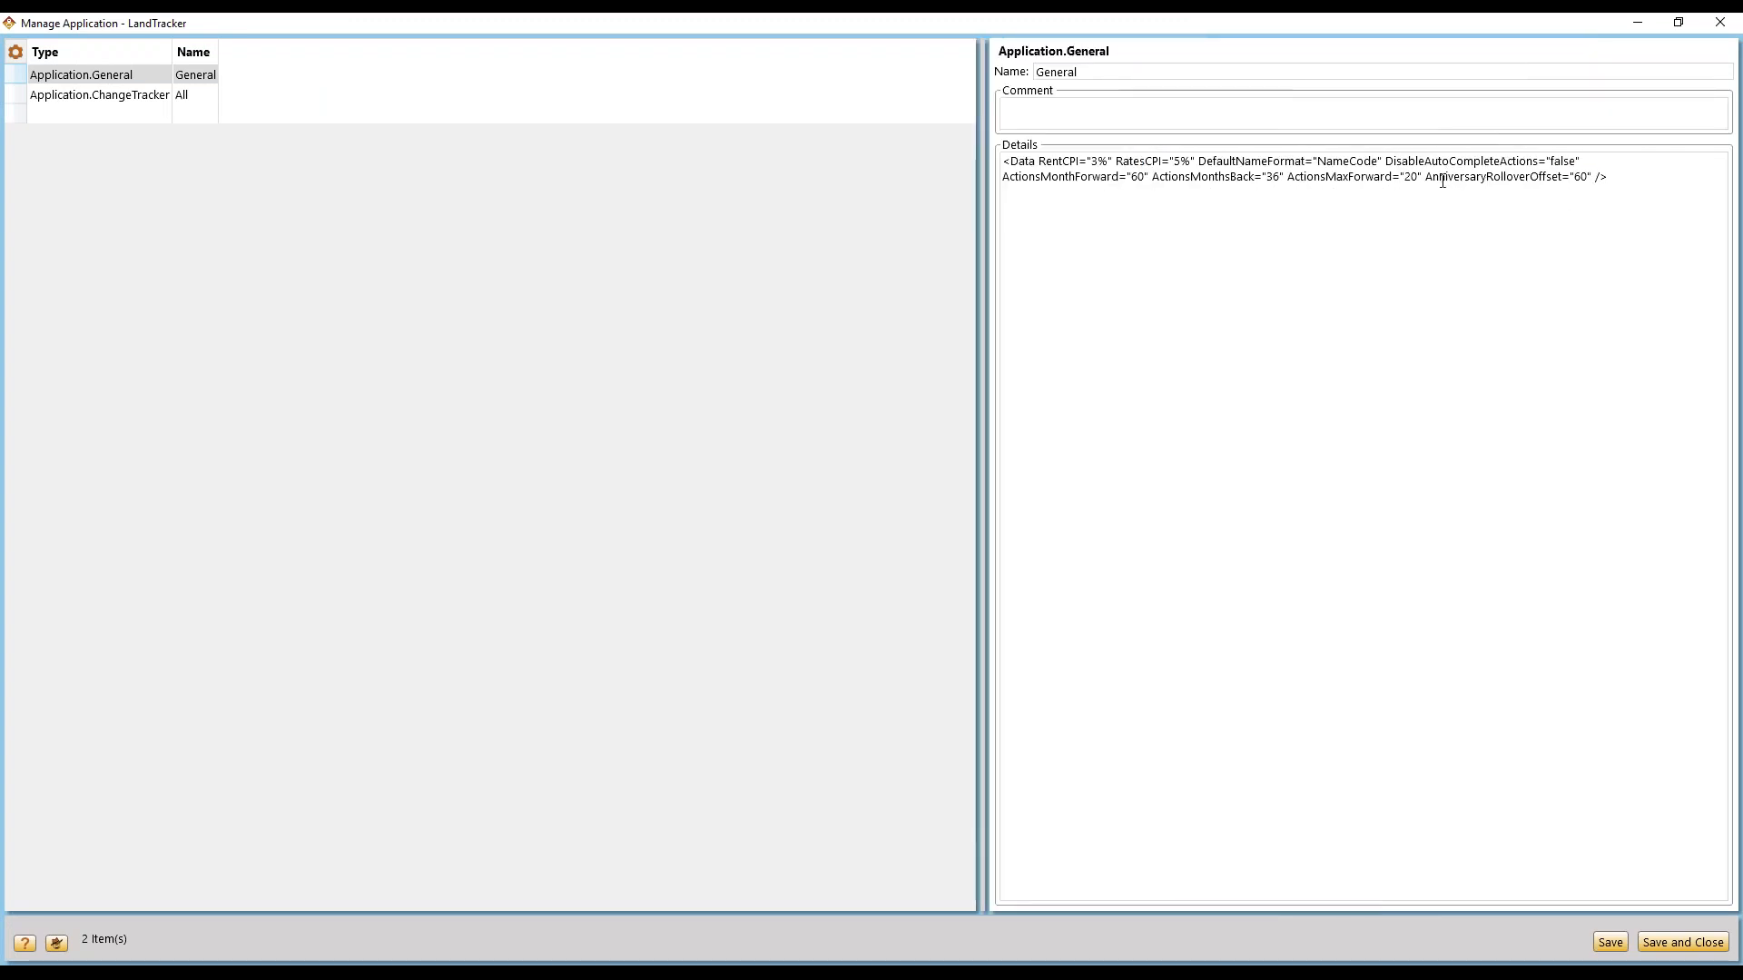
left_click_drag(1427, 177, 1591, 178)
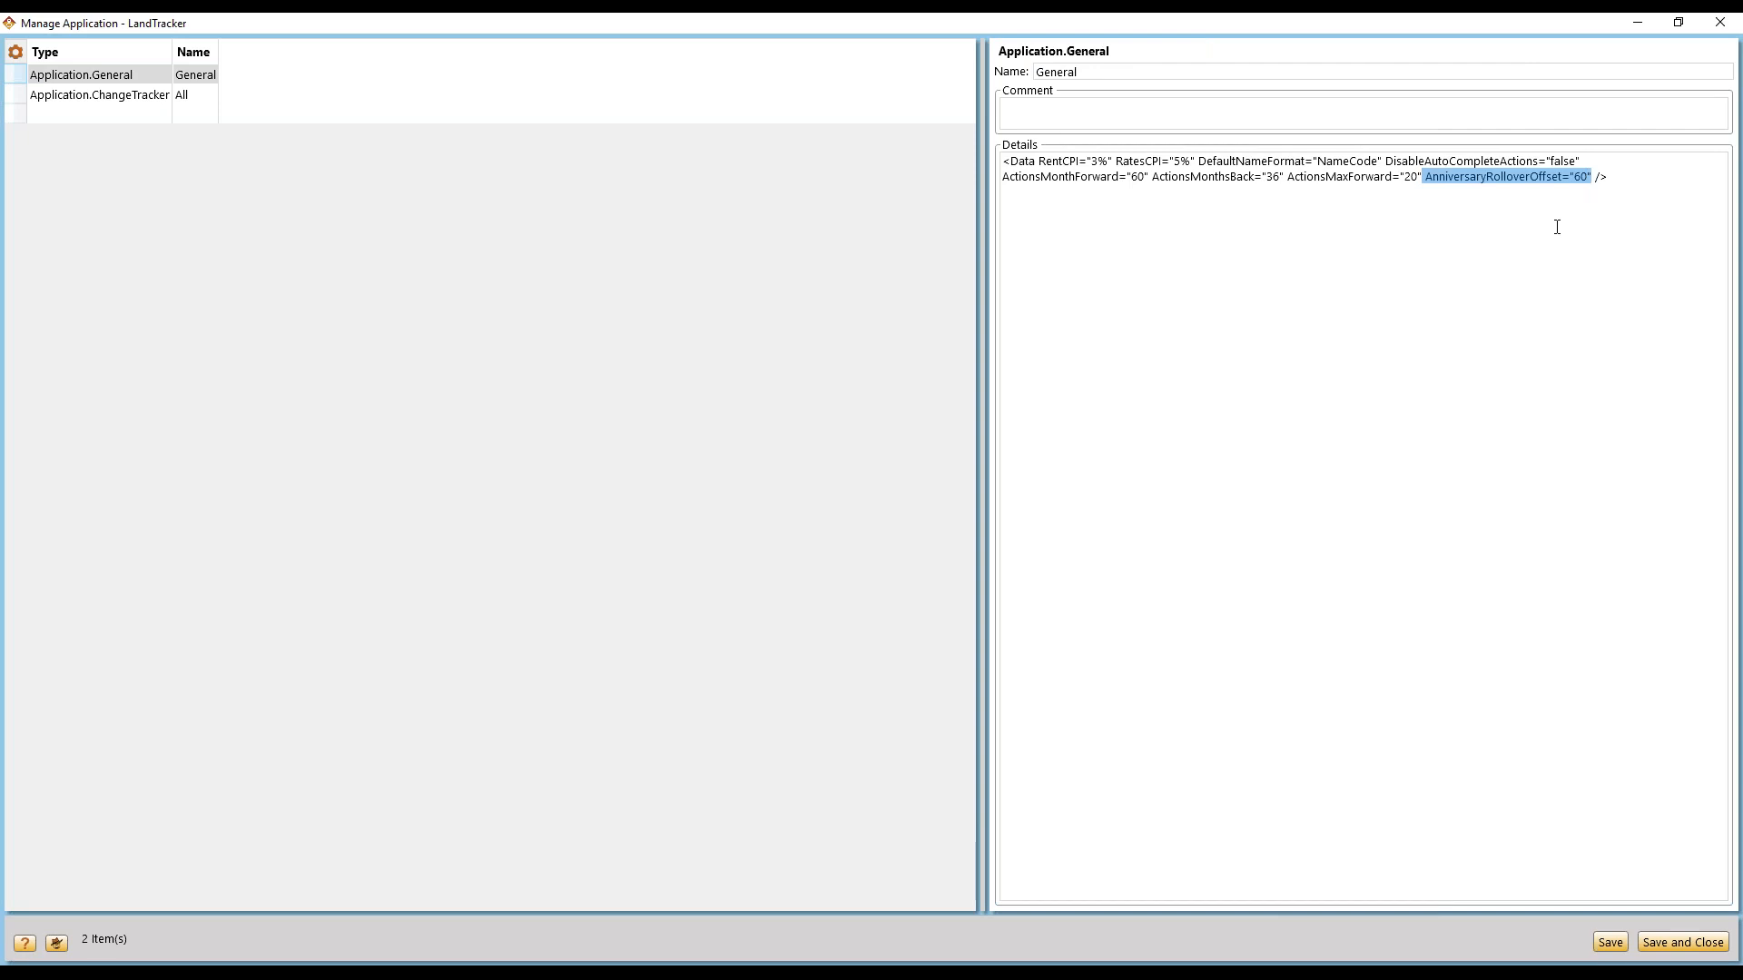
left_click(1540, 201)
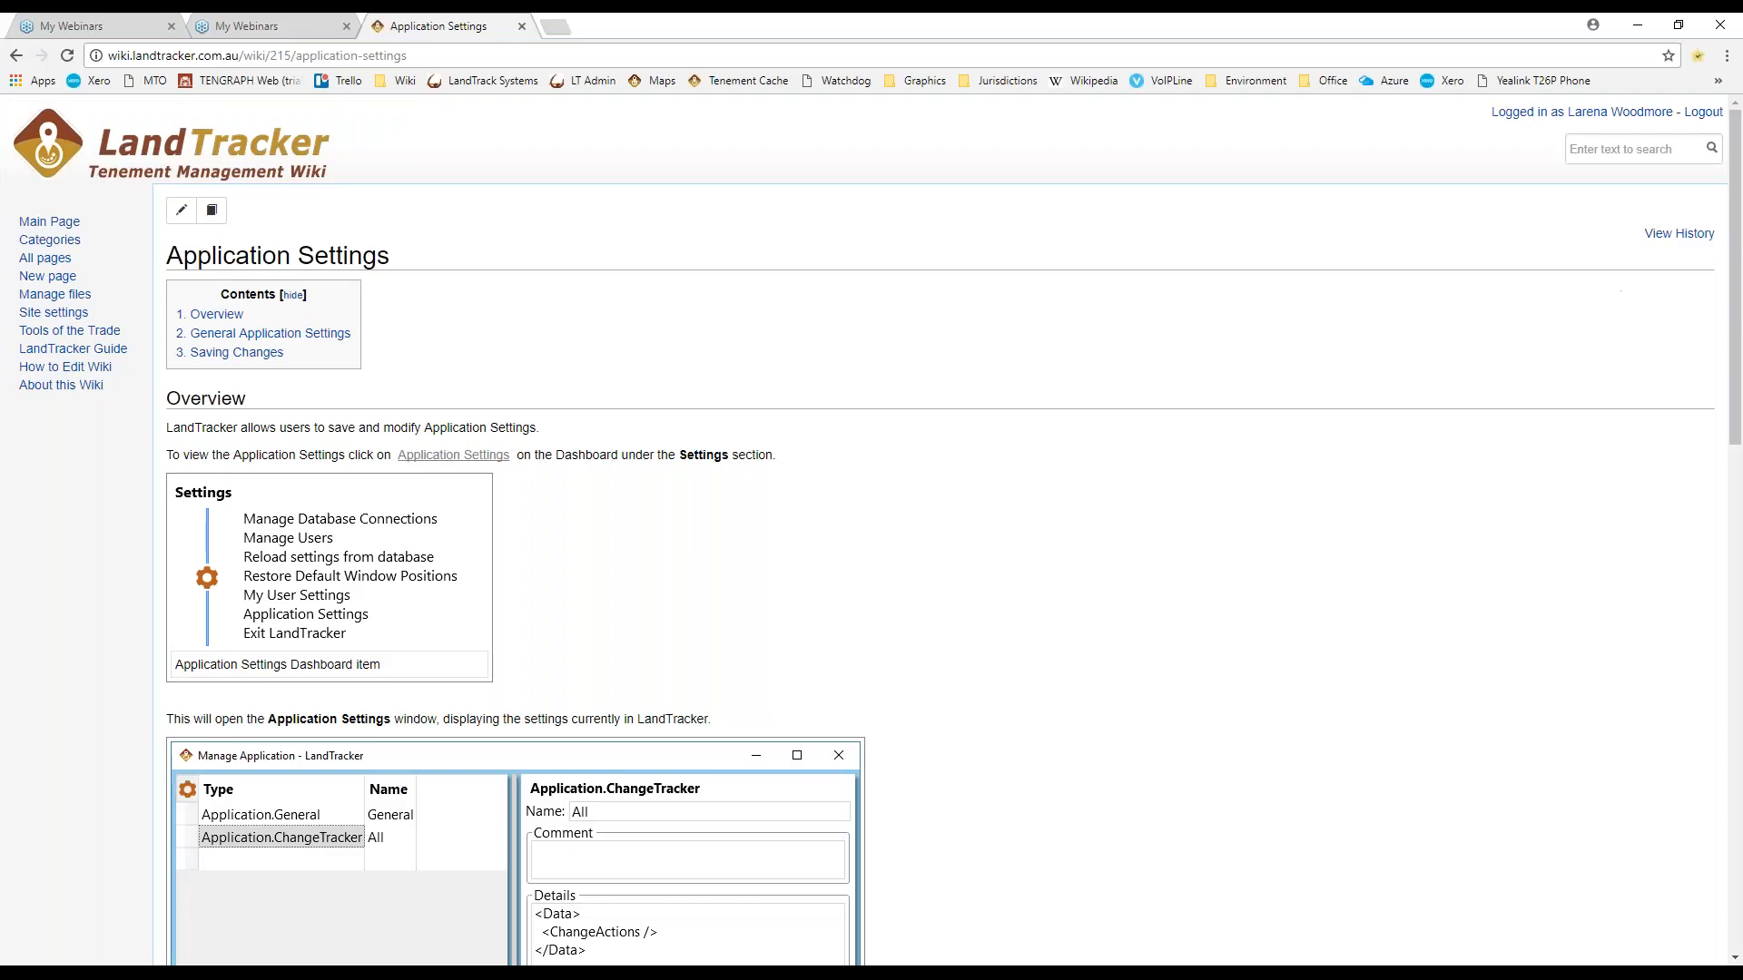
- Read the Application Settings wiki page through to the Anniversary Date rollover option, then minimise it and close the application settings
scroll(533, 572, "down", 1)
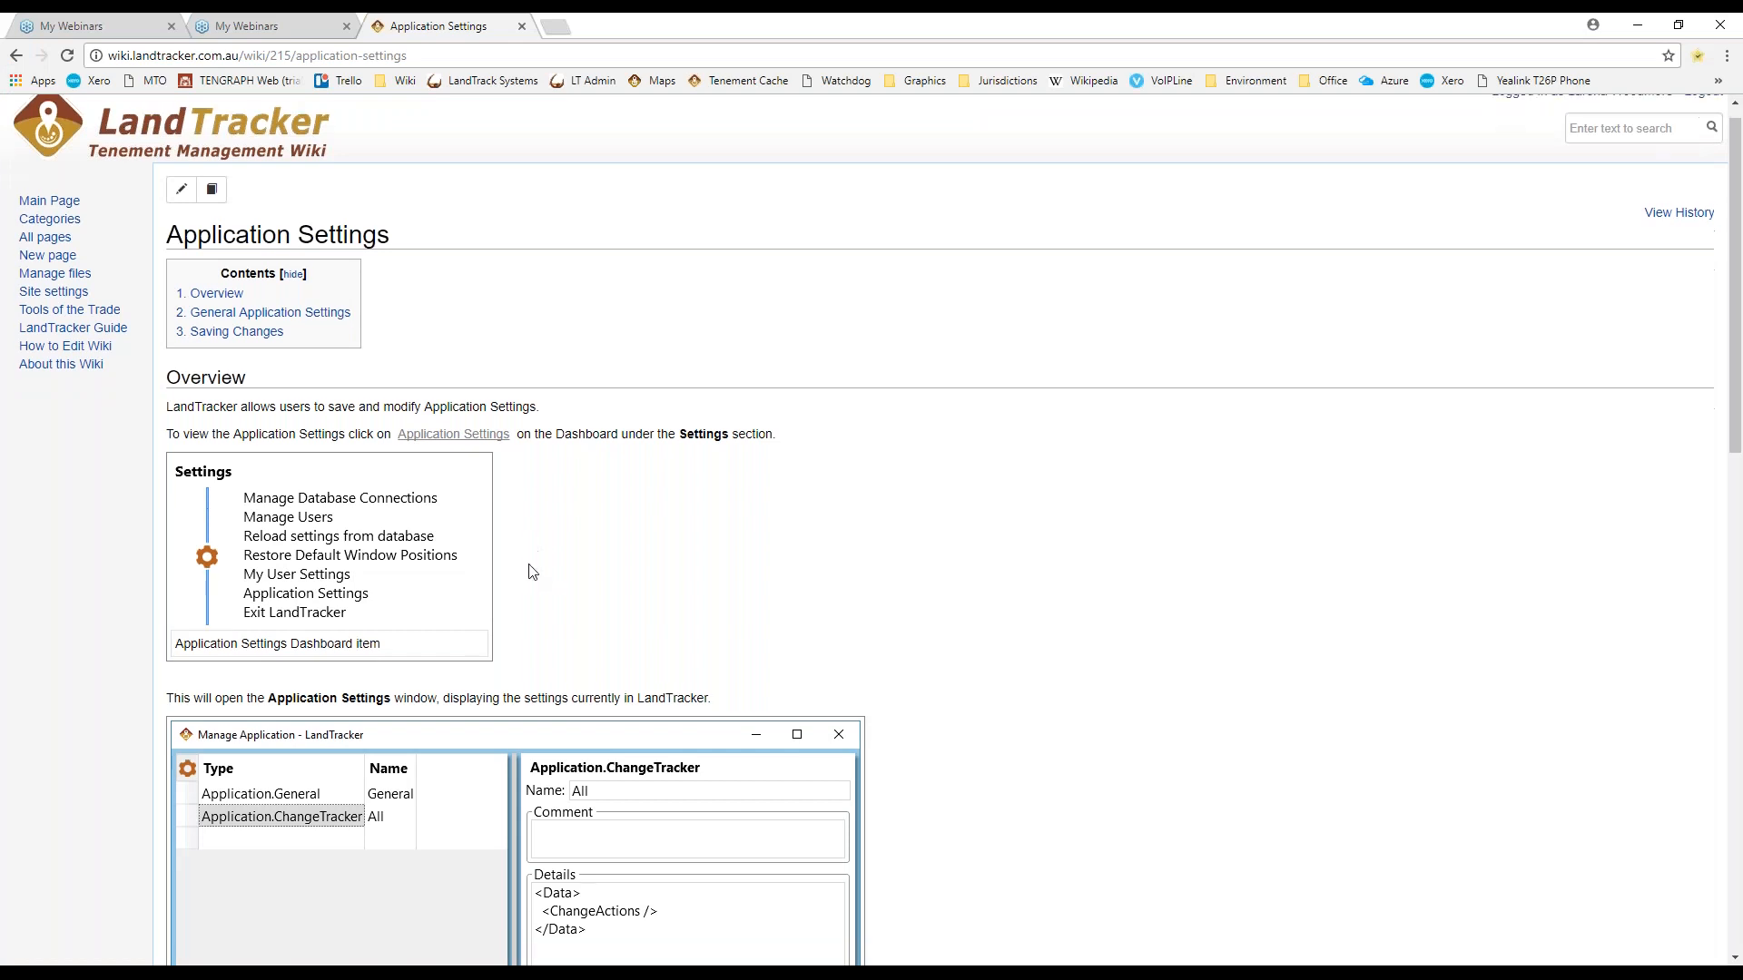
scroll(533, 572, "down", 3)
scroll(527, 557, "down", 8)
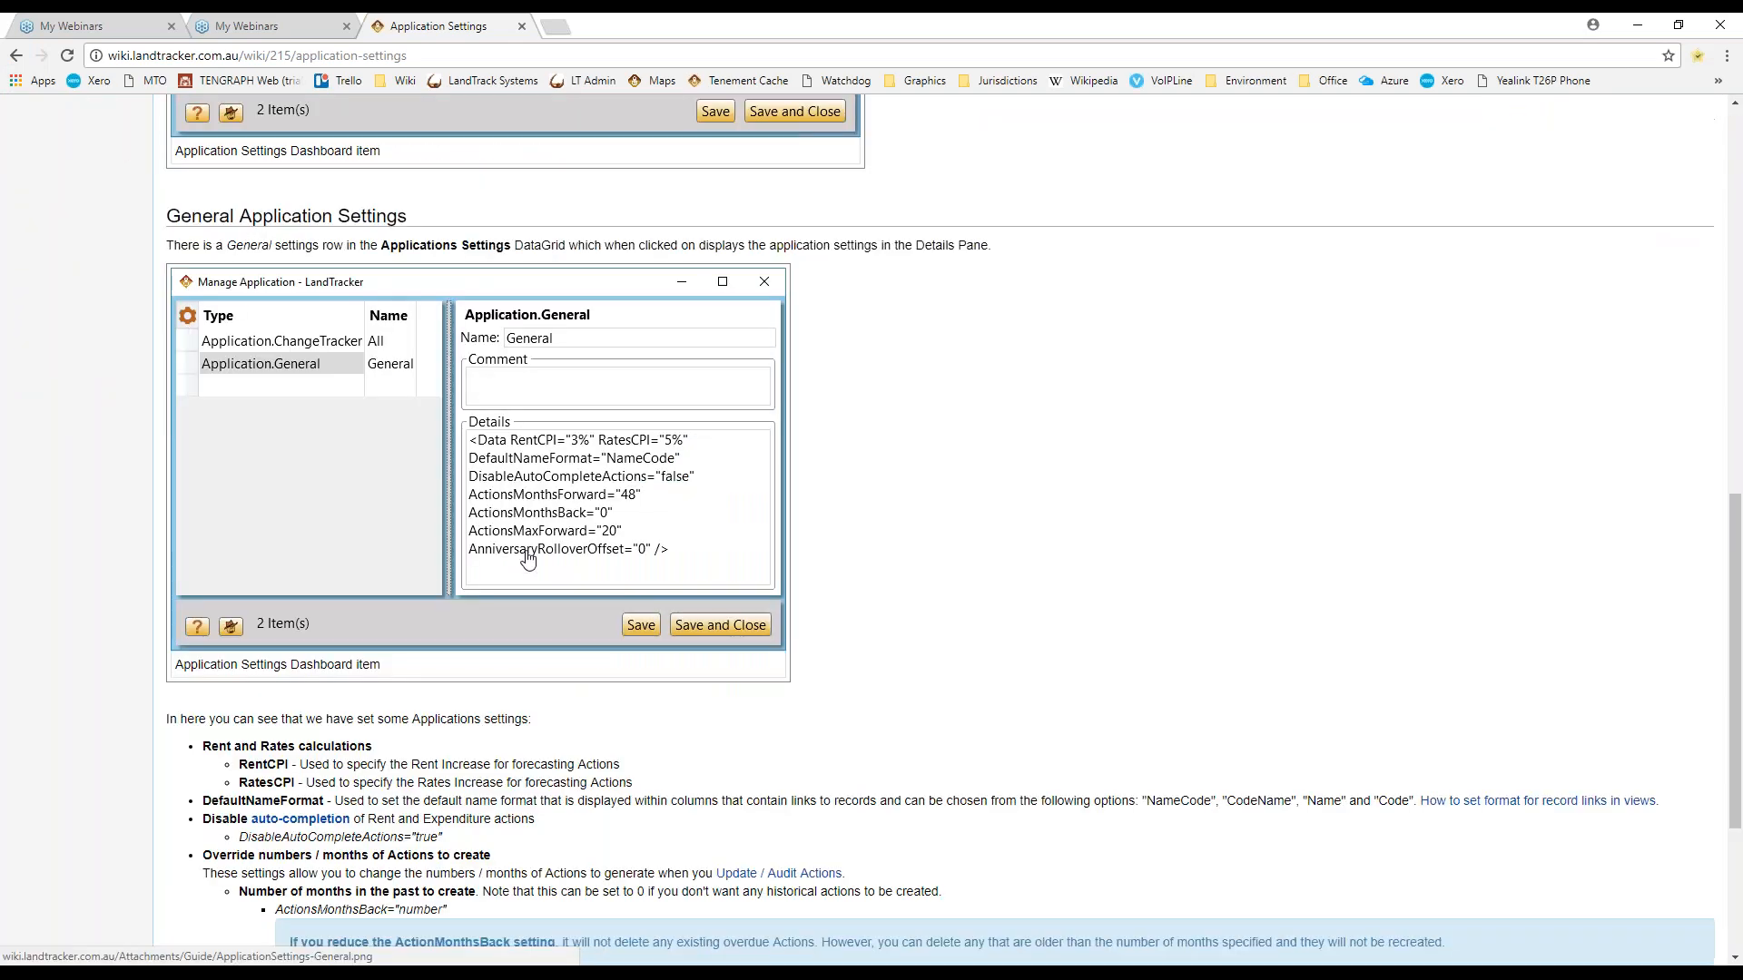
scroll(527, 557, "down", 2)
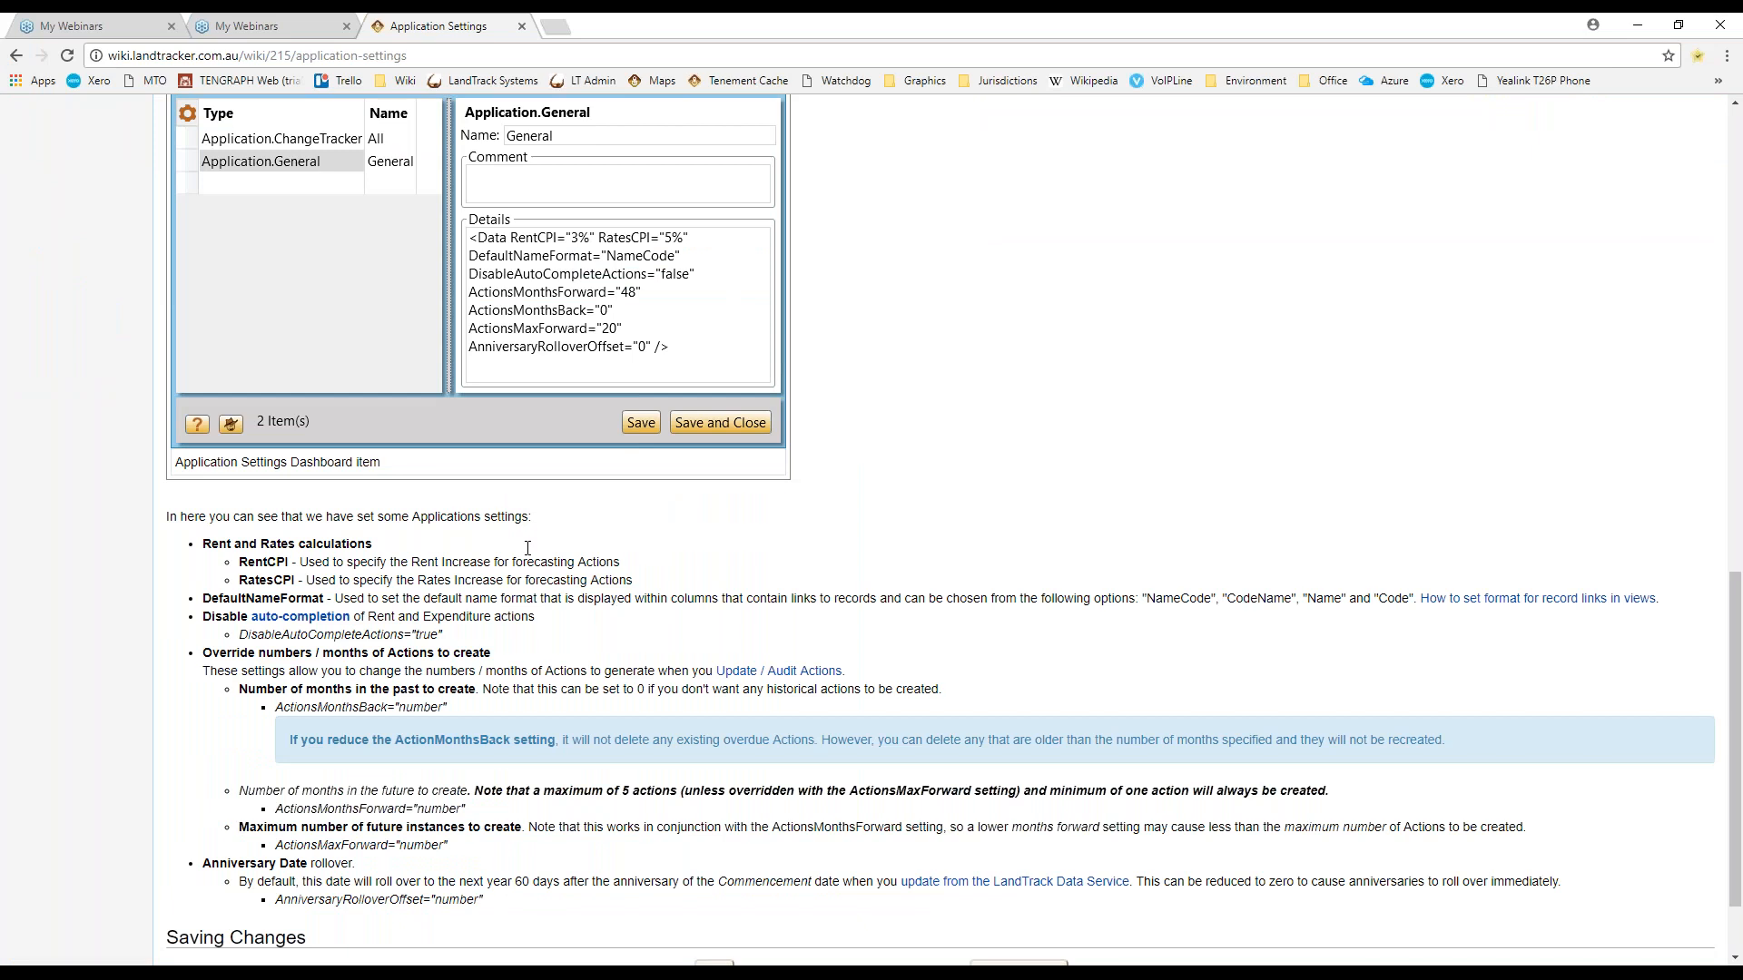
scroll(528, 548, "up", 1)
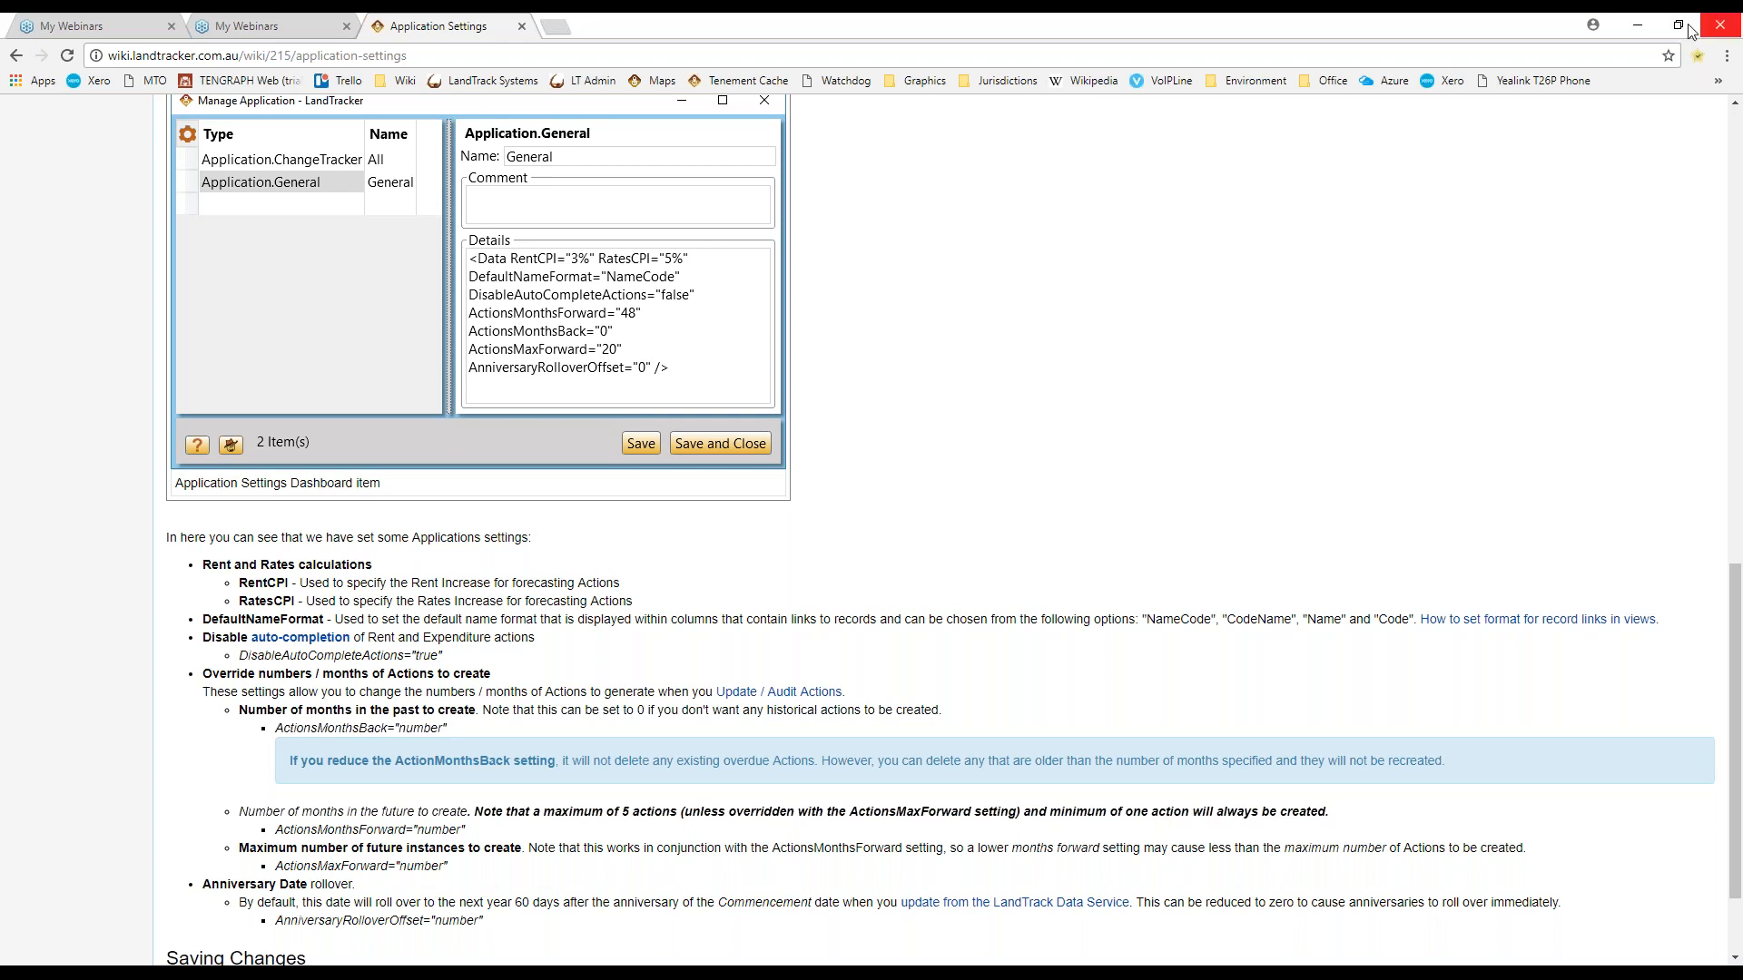
left_click(1636, 34)
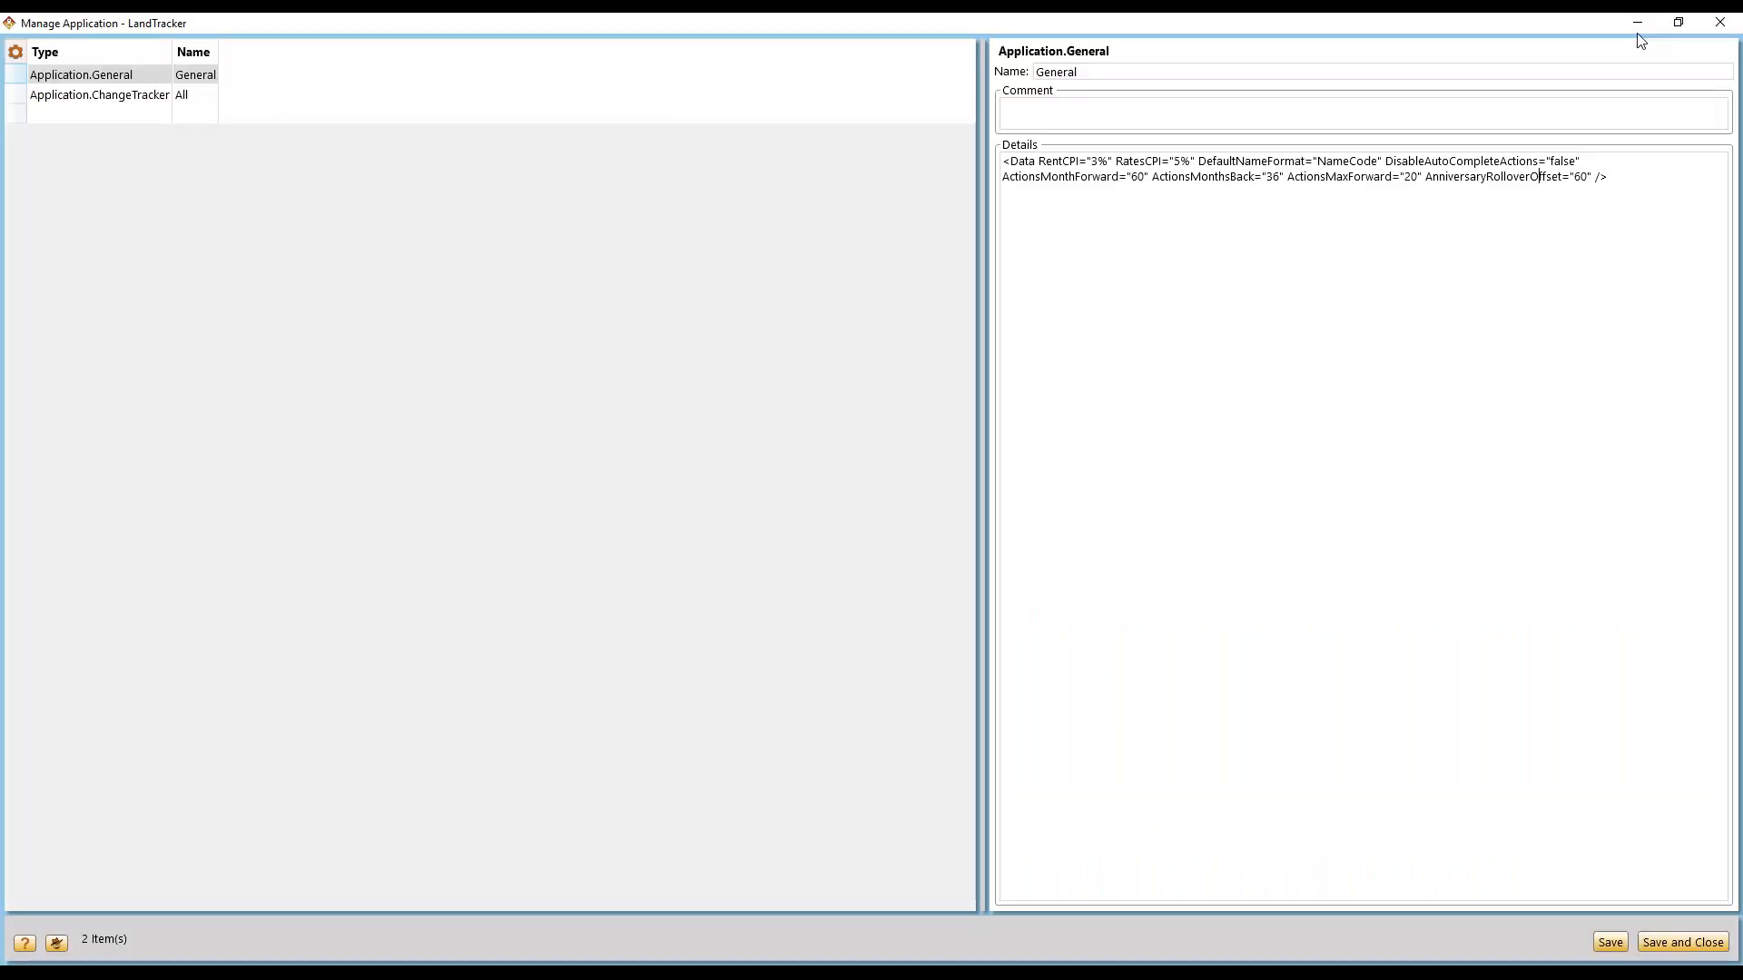
left_click(1717, 22)
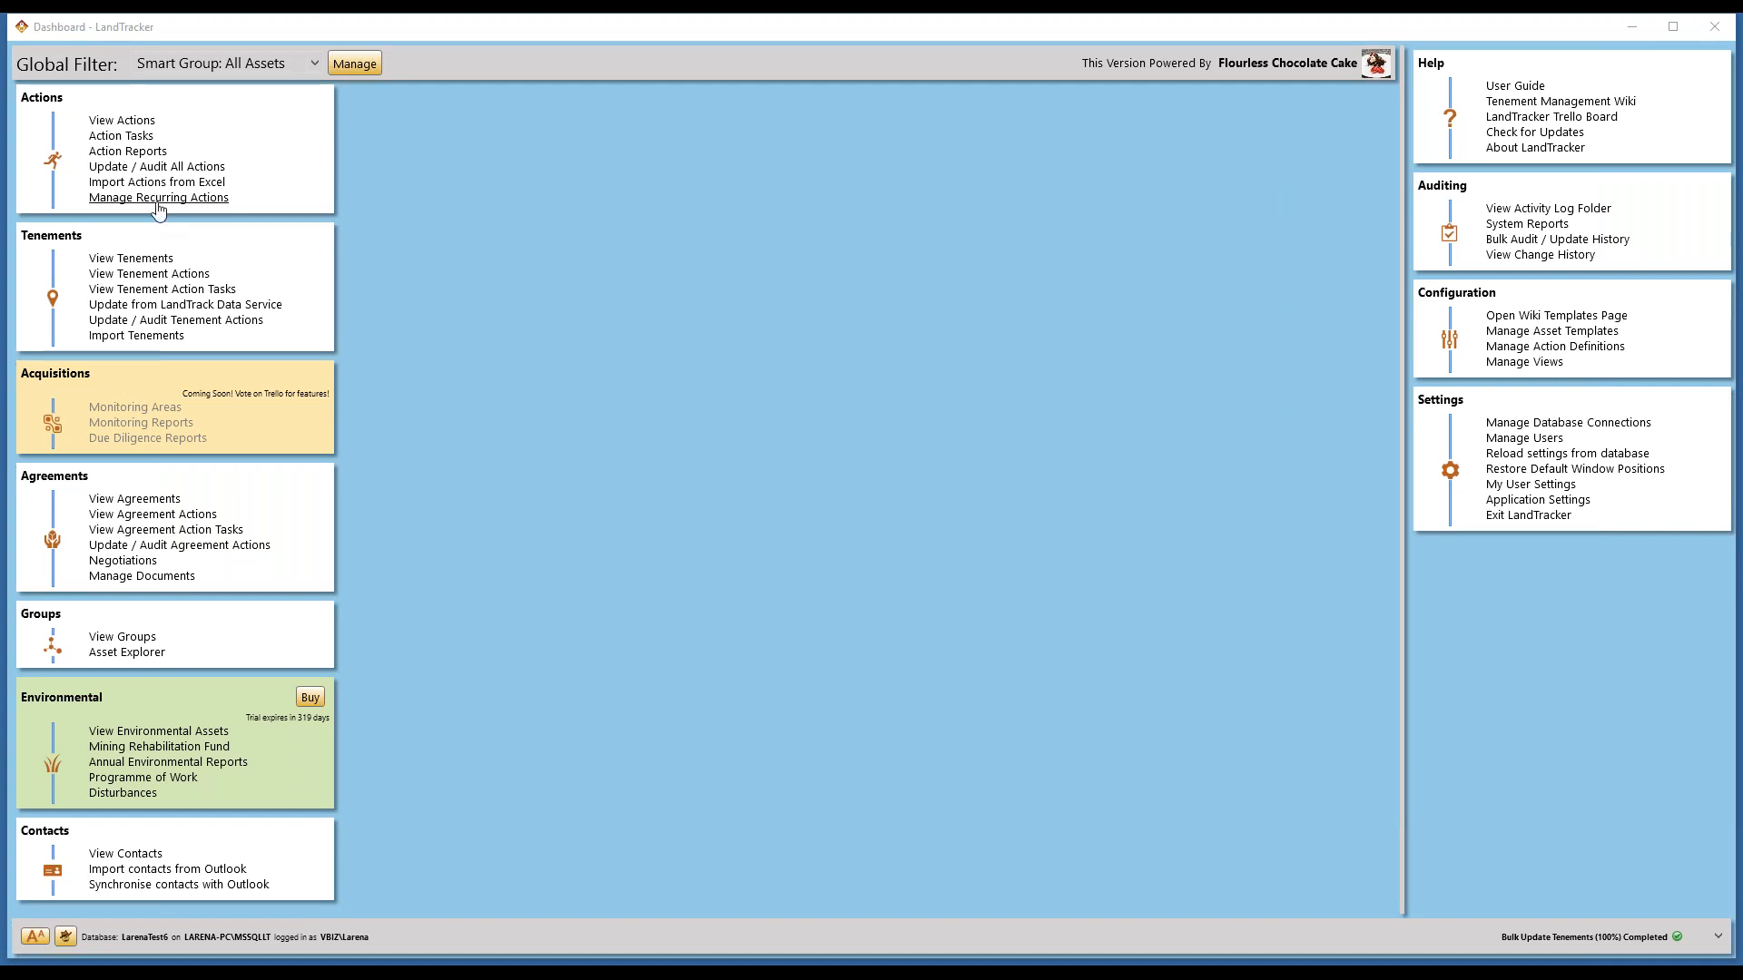
- Review the Joint venture meeting recurring action, try its Ending By option and close the window, dropping the change
left_click(156, 202)
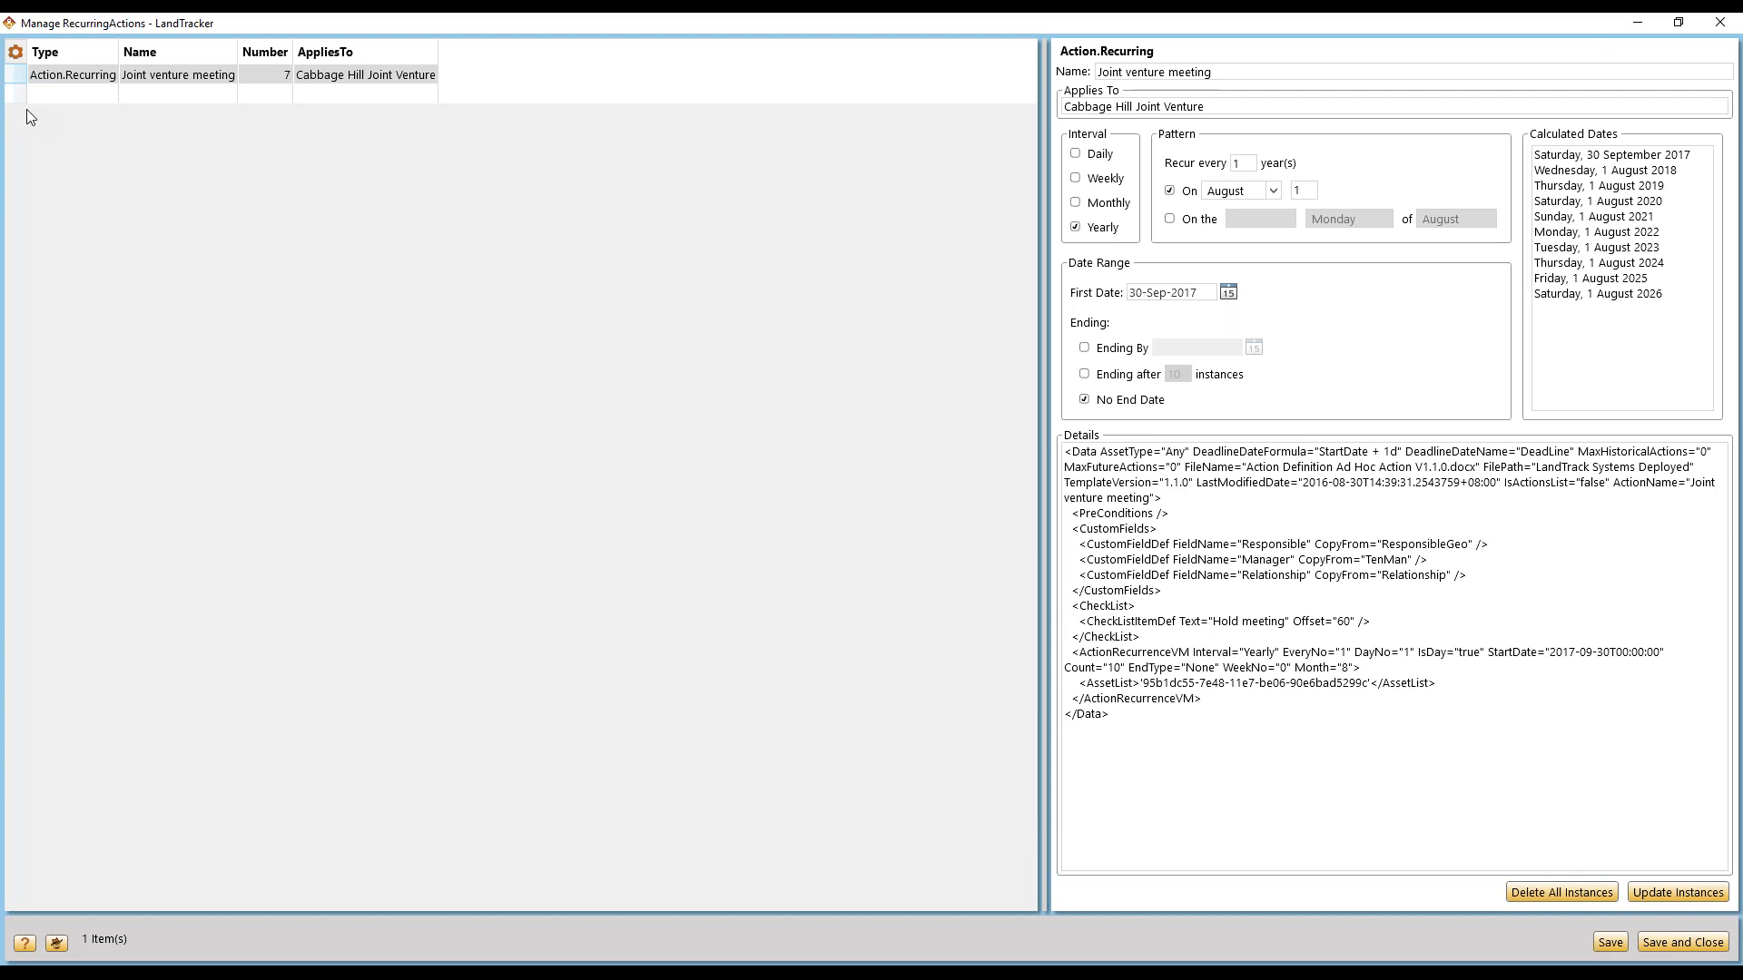
left_click_drag(1045, 378, 911, 379)
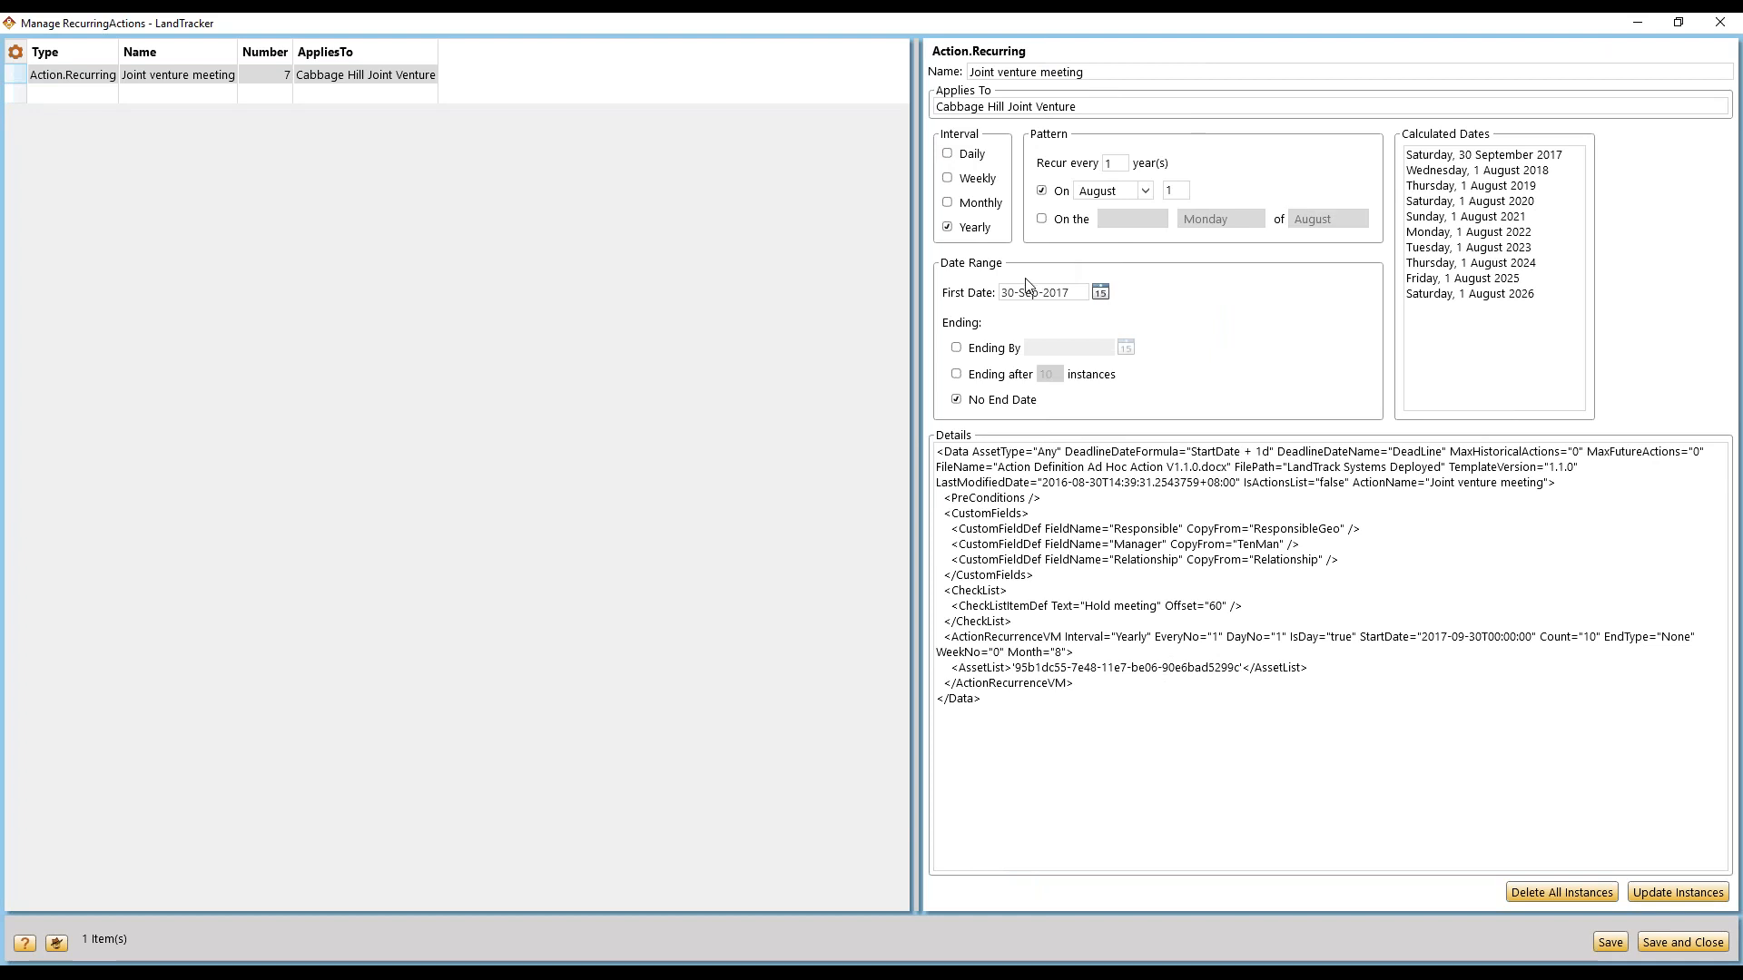
left_click(960, 350)
left_click(1712, 33)
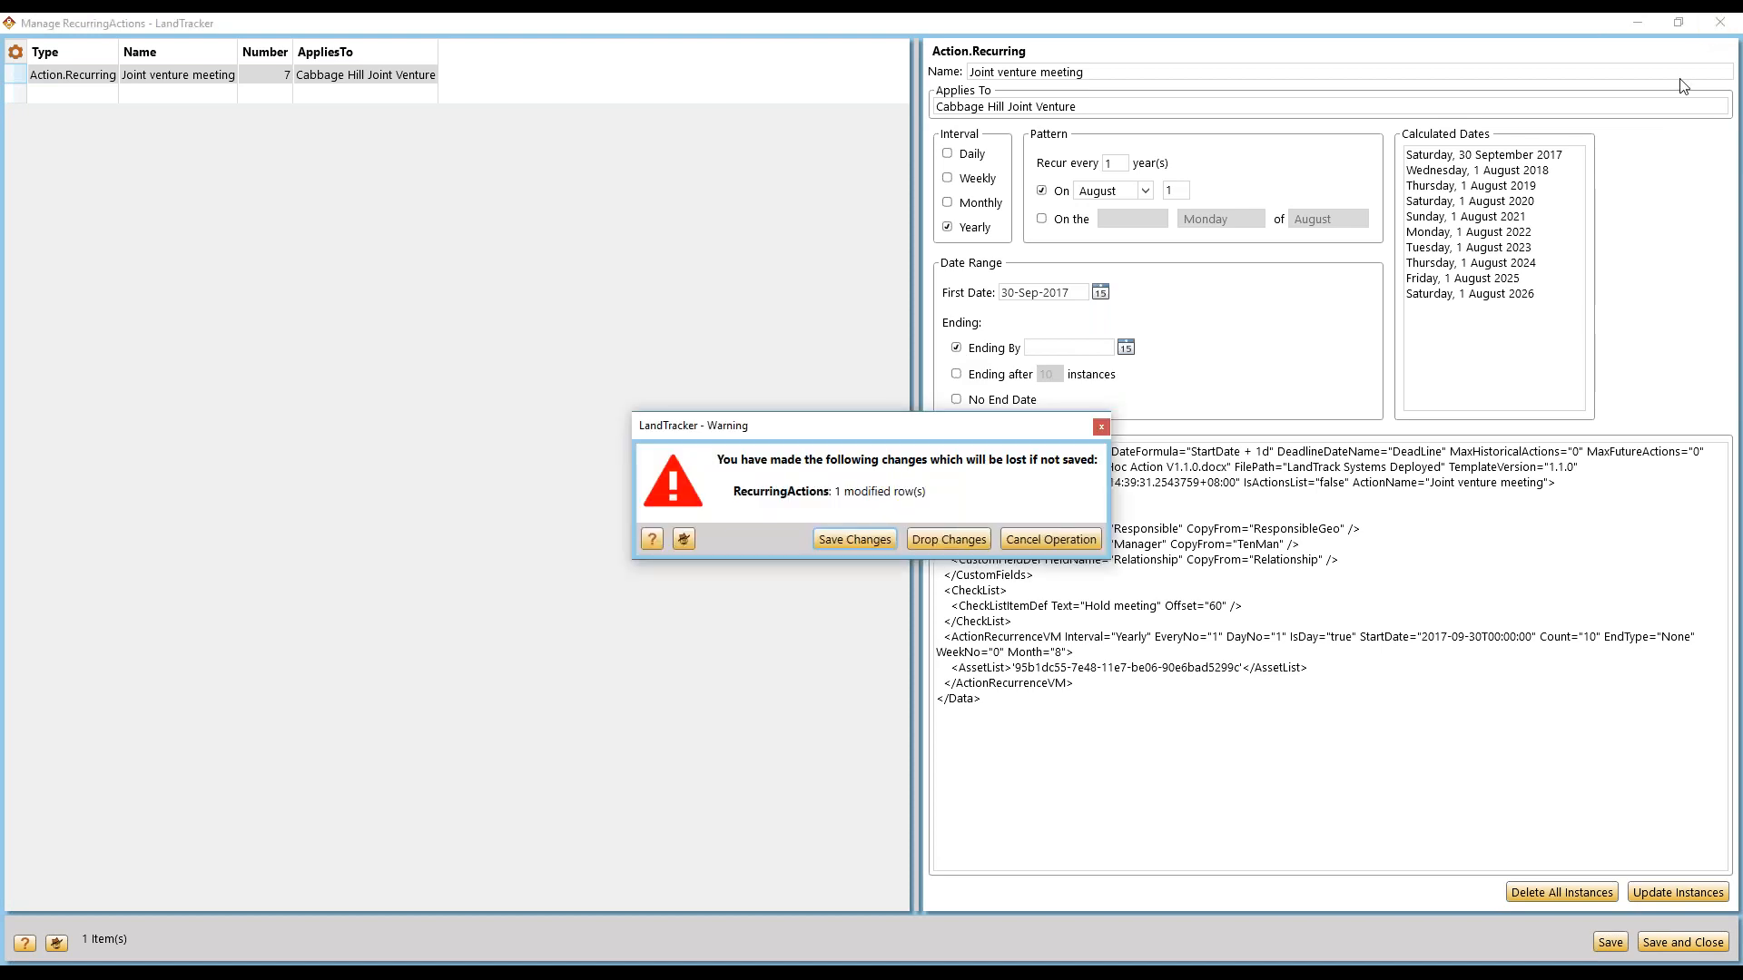
left_click(949, 541)
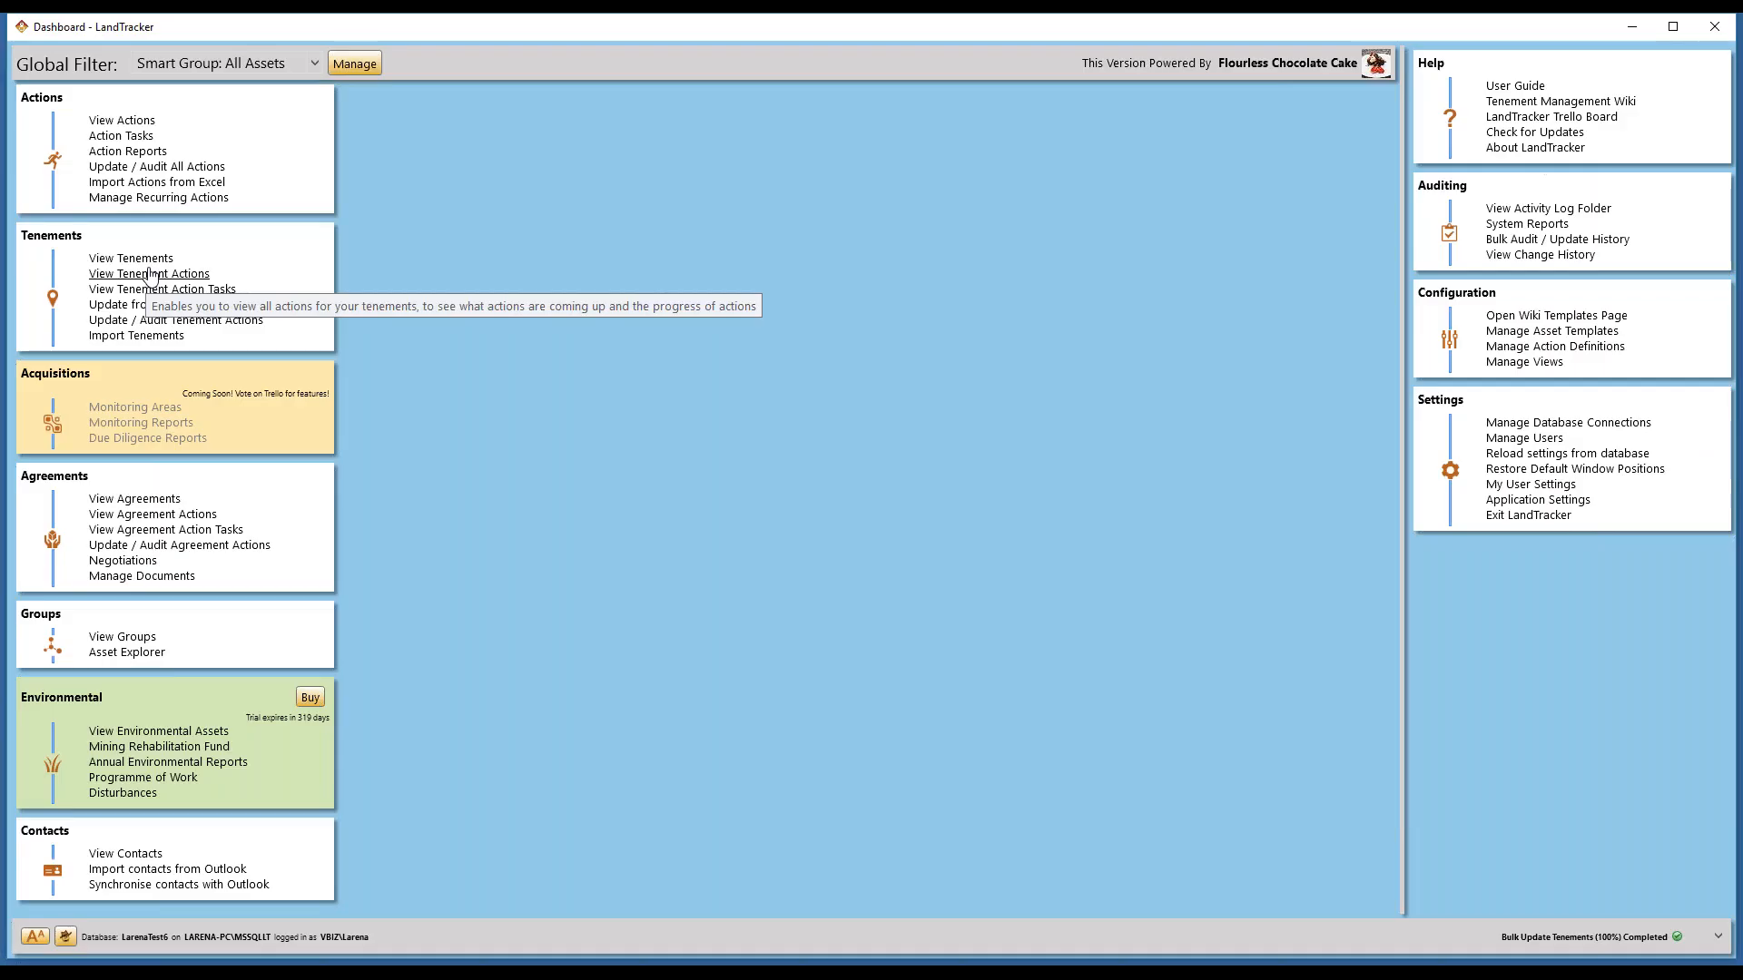
- In the tenement actions, mark the Notify Geo or Exploration Manager and Notify Accounts tasks complete for E 58/516's Rent action
left_click(175, 273)
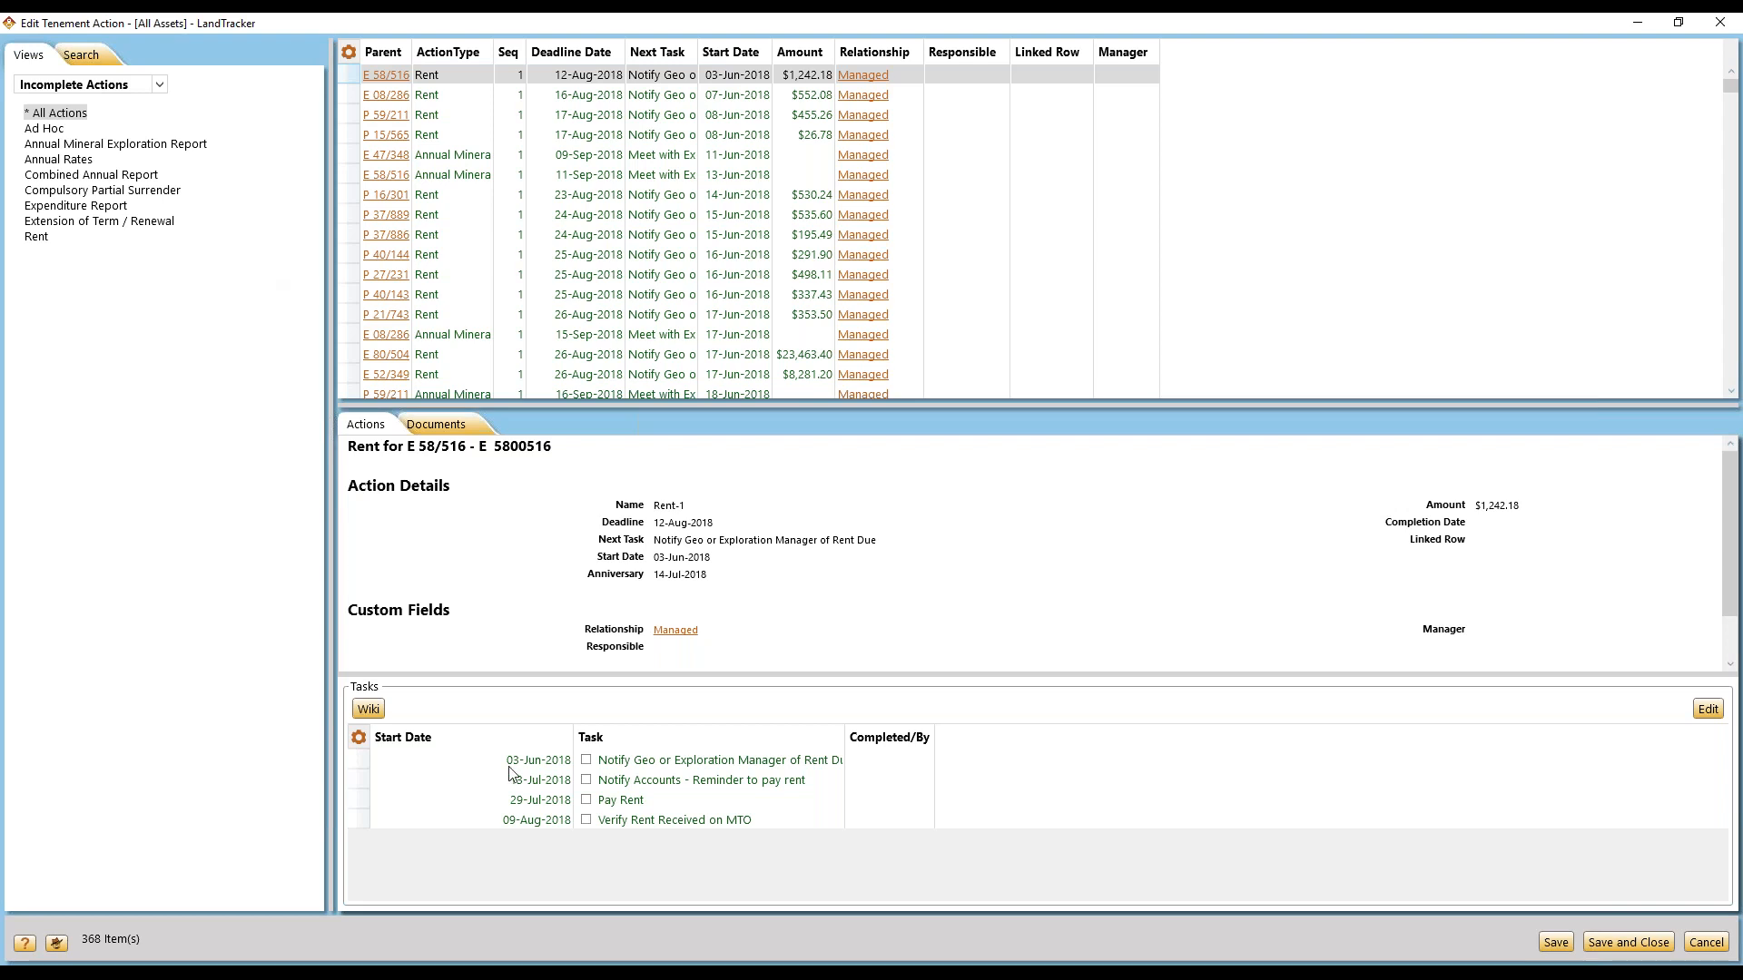
left_click(637, 767)
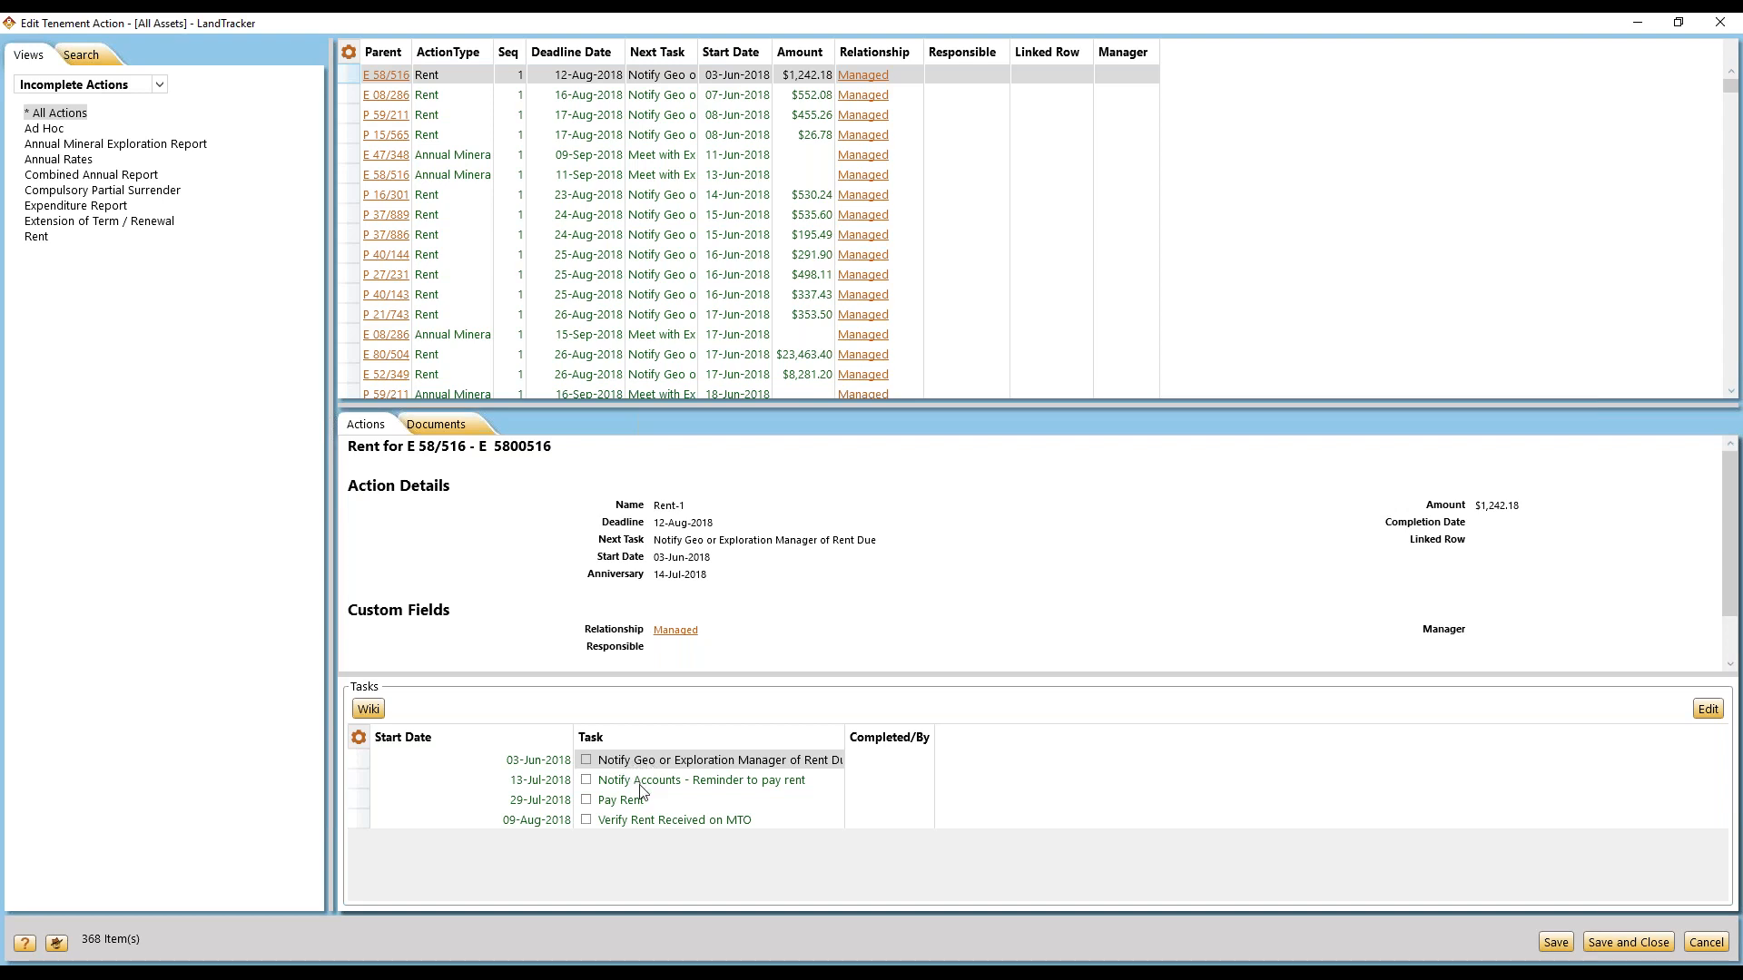
left_click(587, 760)
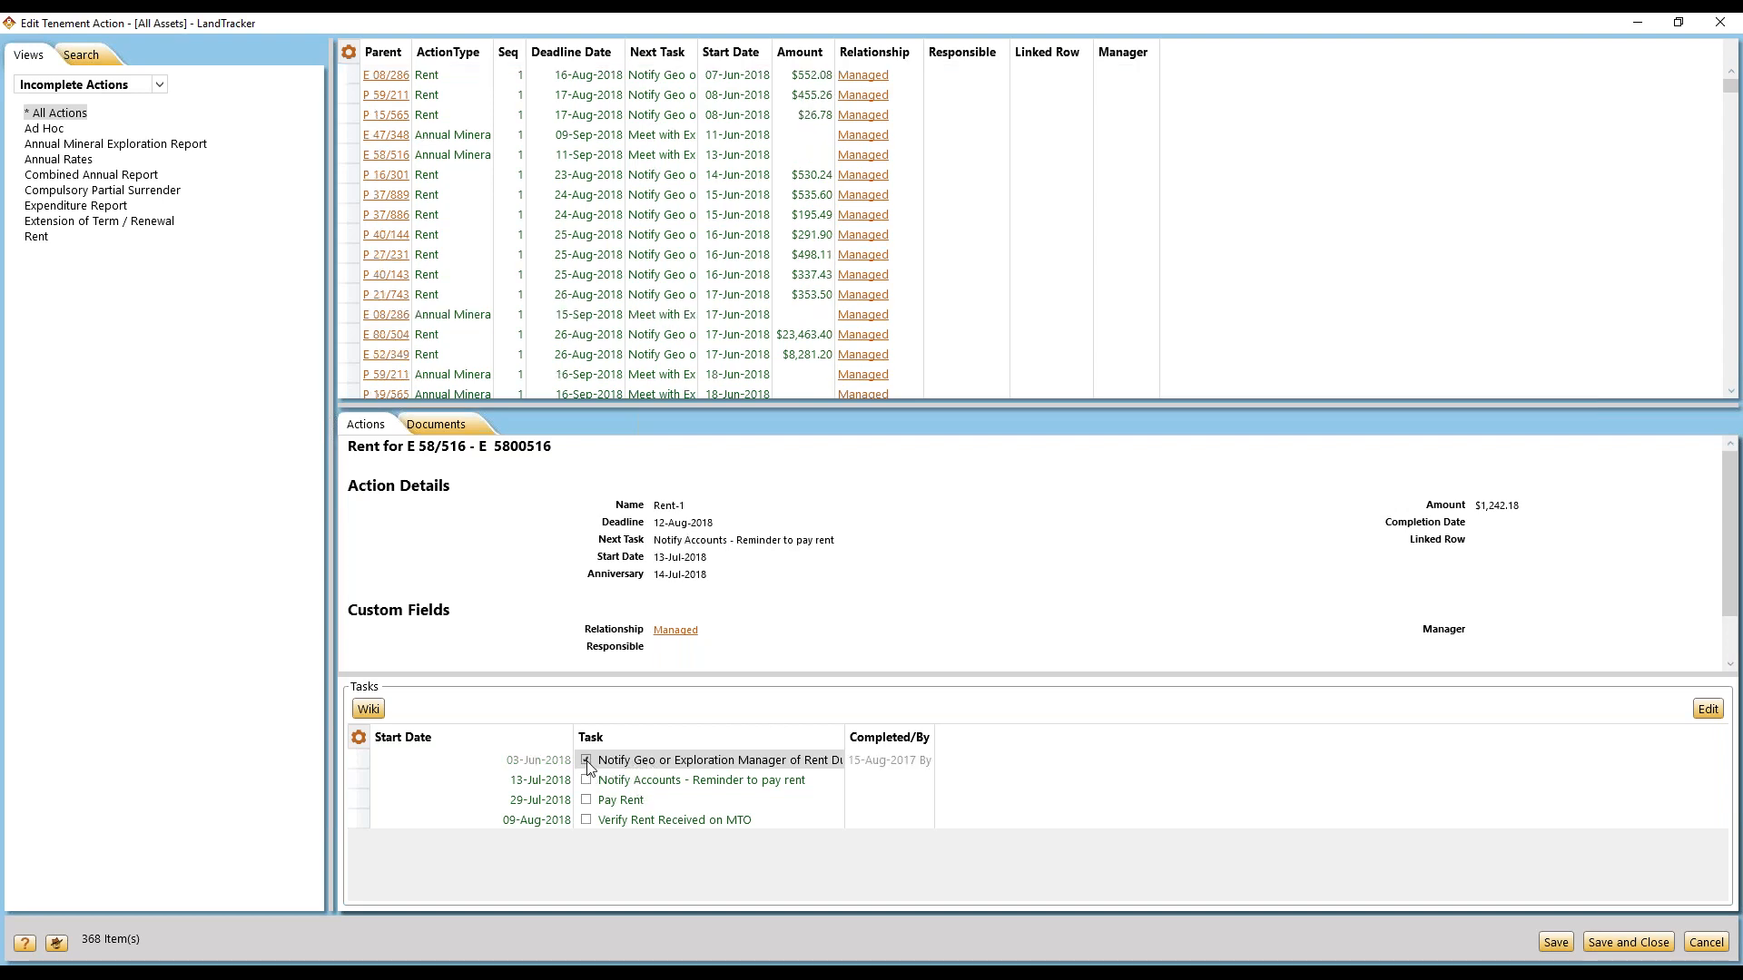
left_click(585, 780)
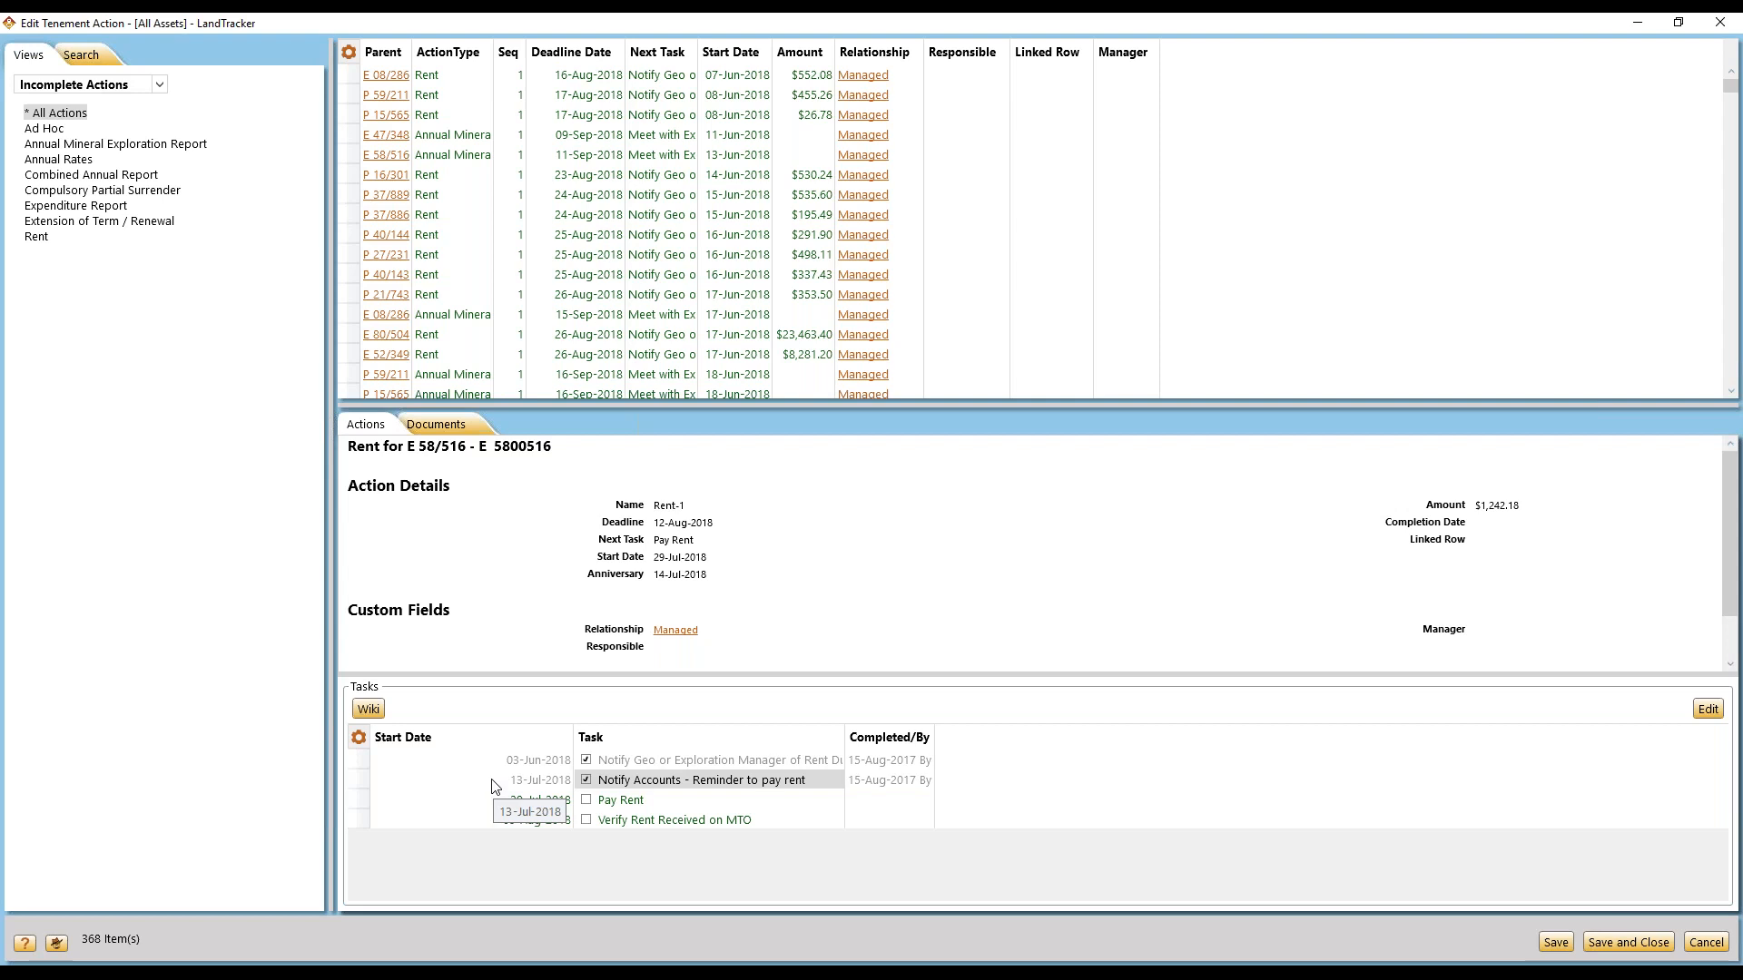
- View the Rent action's documents, bring up the file selection for adding documents and cancel it
left_click(445, 432)
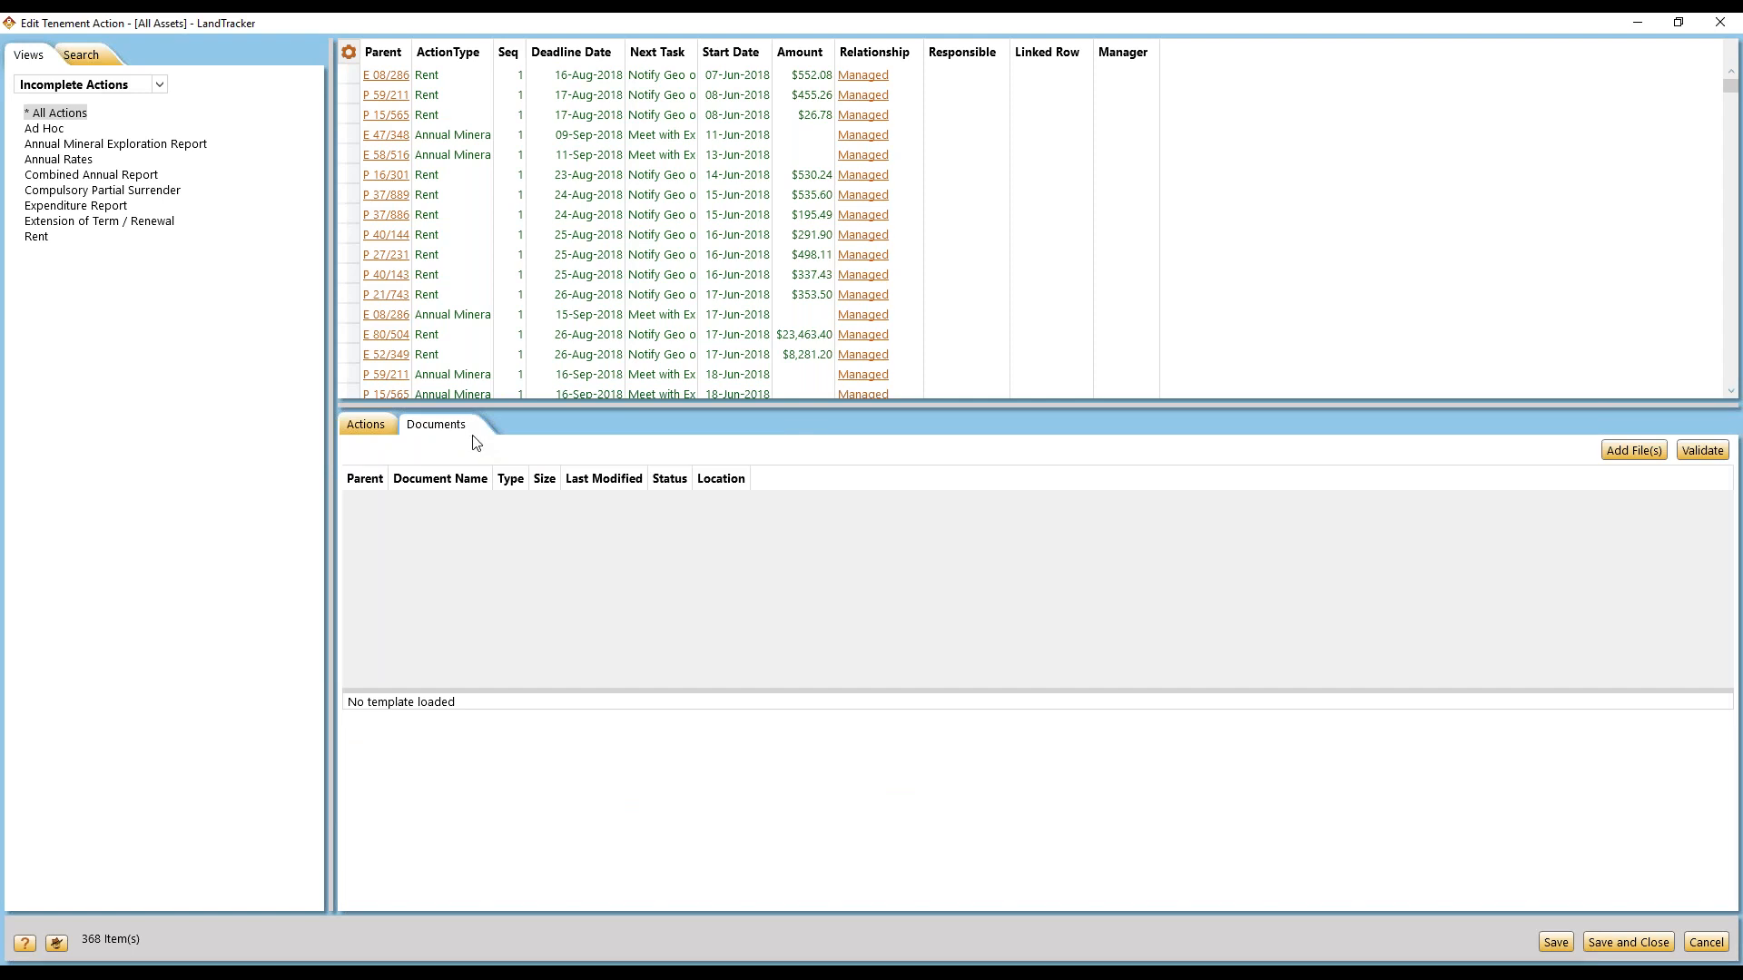
left_click(1634, 450)
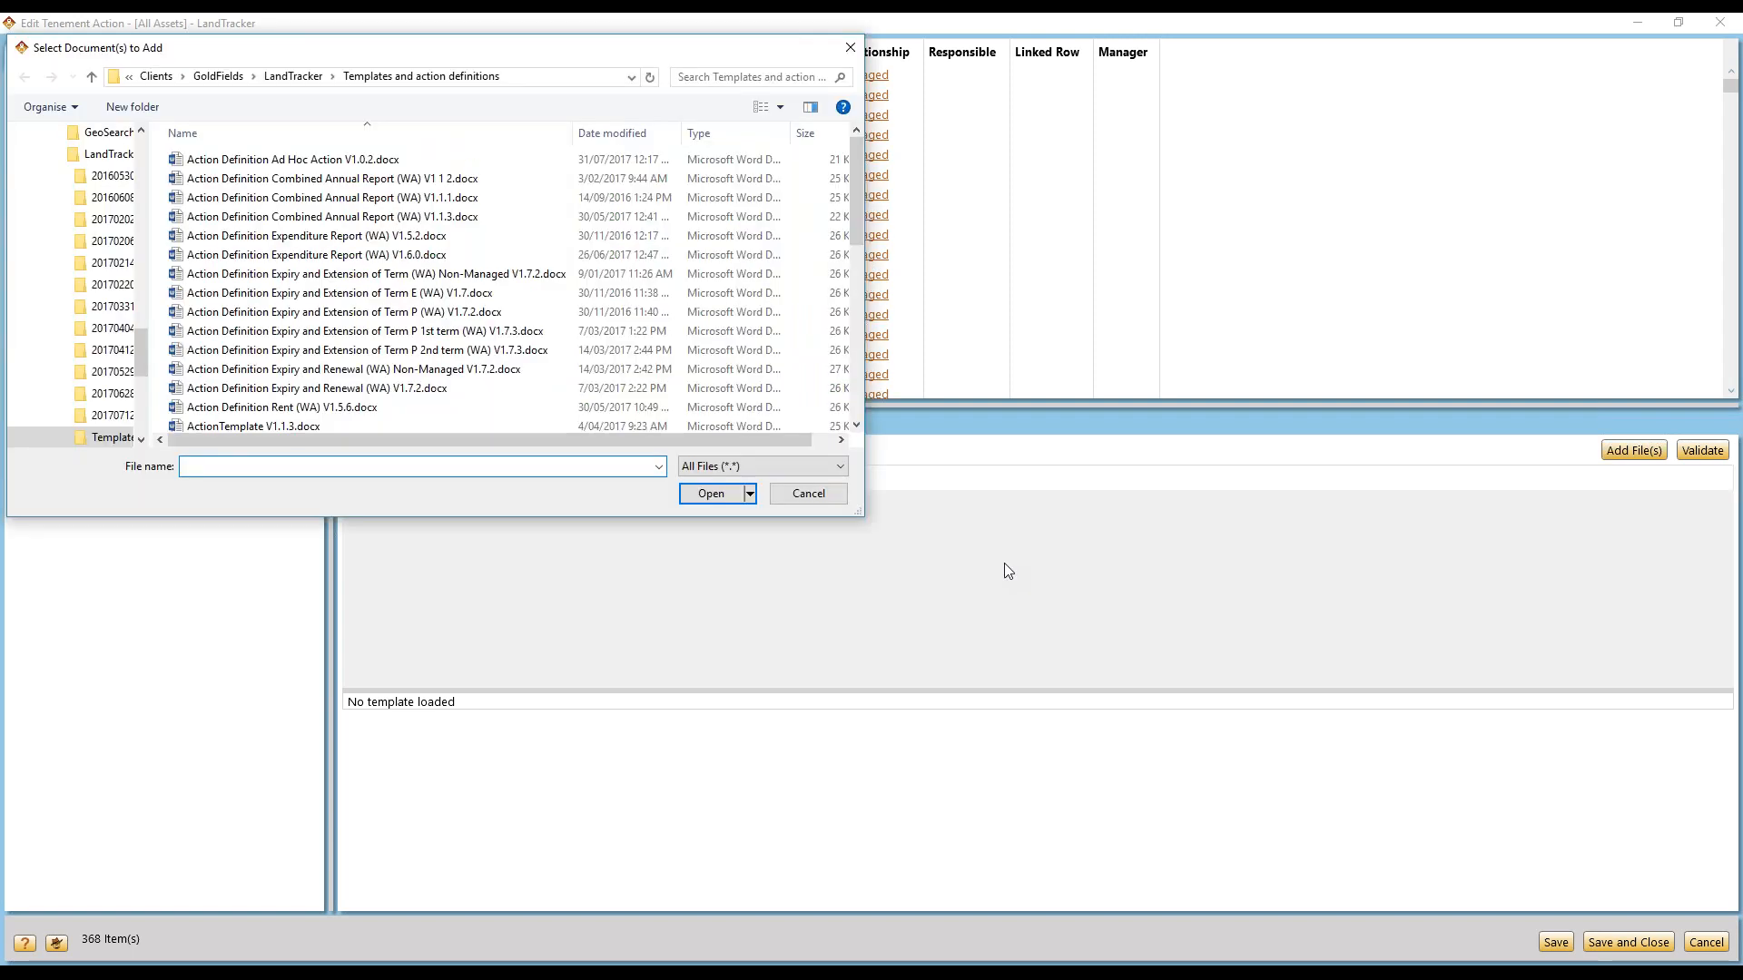
left_click(831, 498)
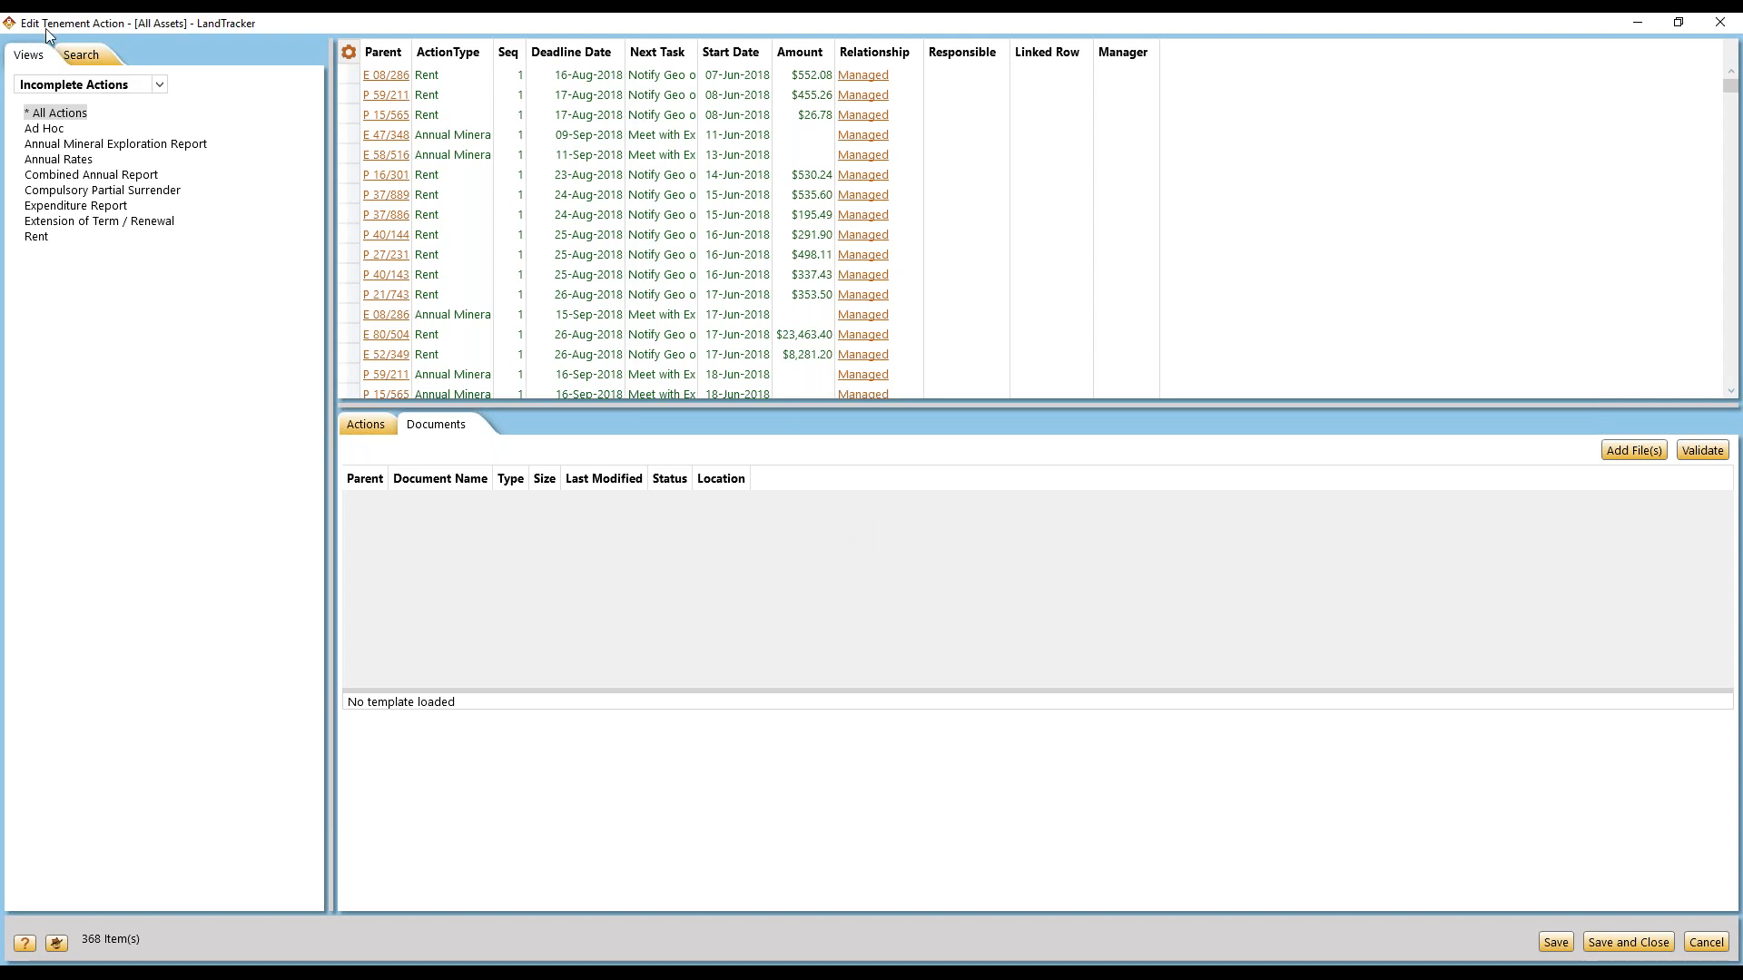
- Show the tenement action search and close the Edit Tenement Action window, dropping the changes
left_click(81, 55)
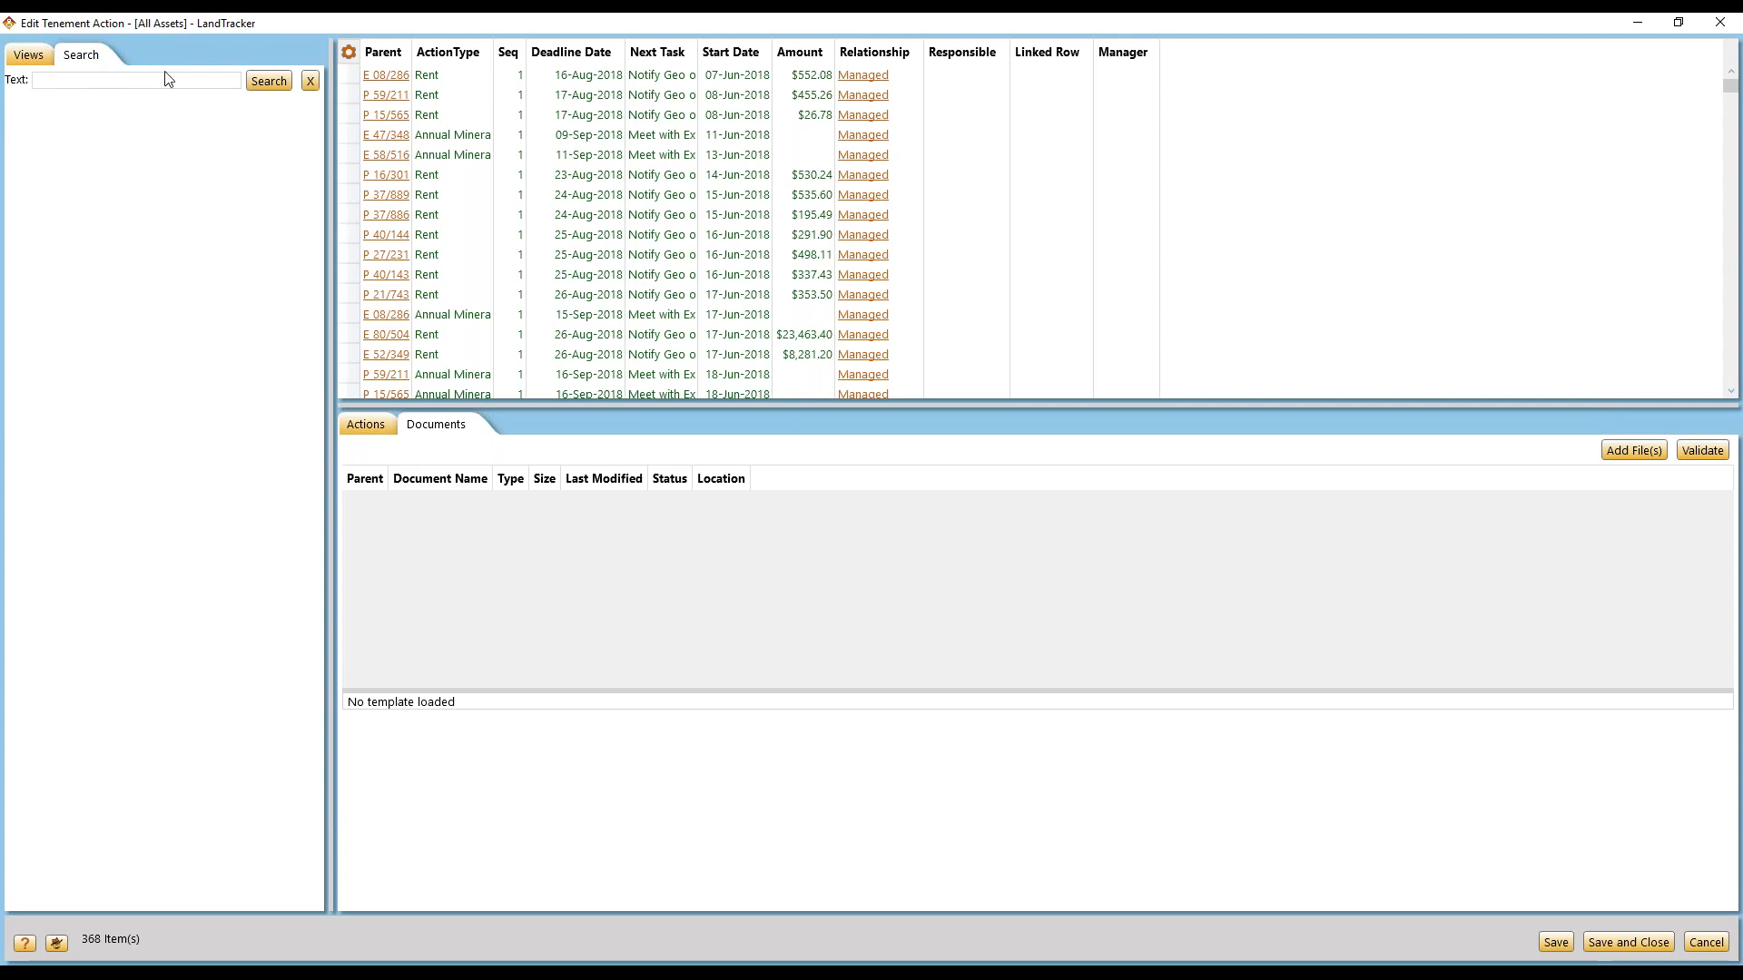
left_click(1716, 27)
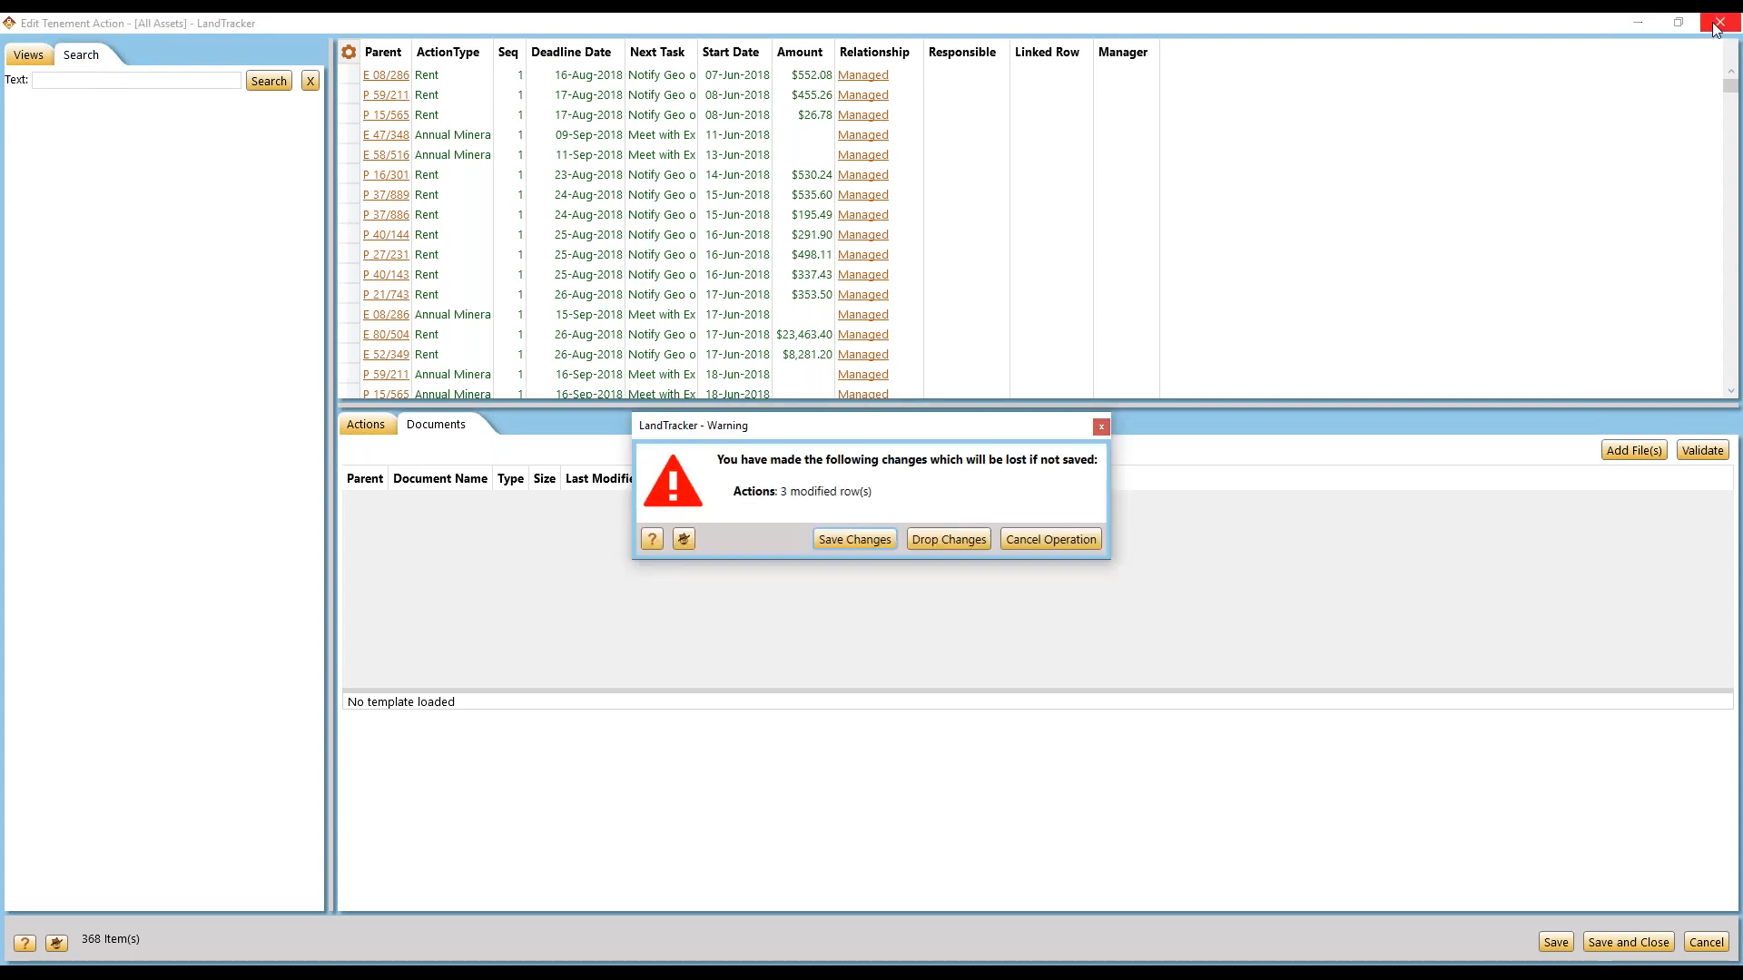
left_click(948, 539)
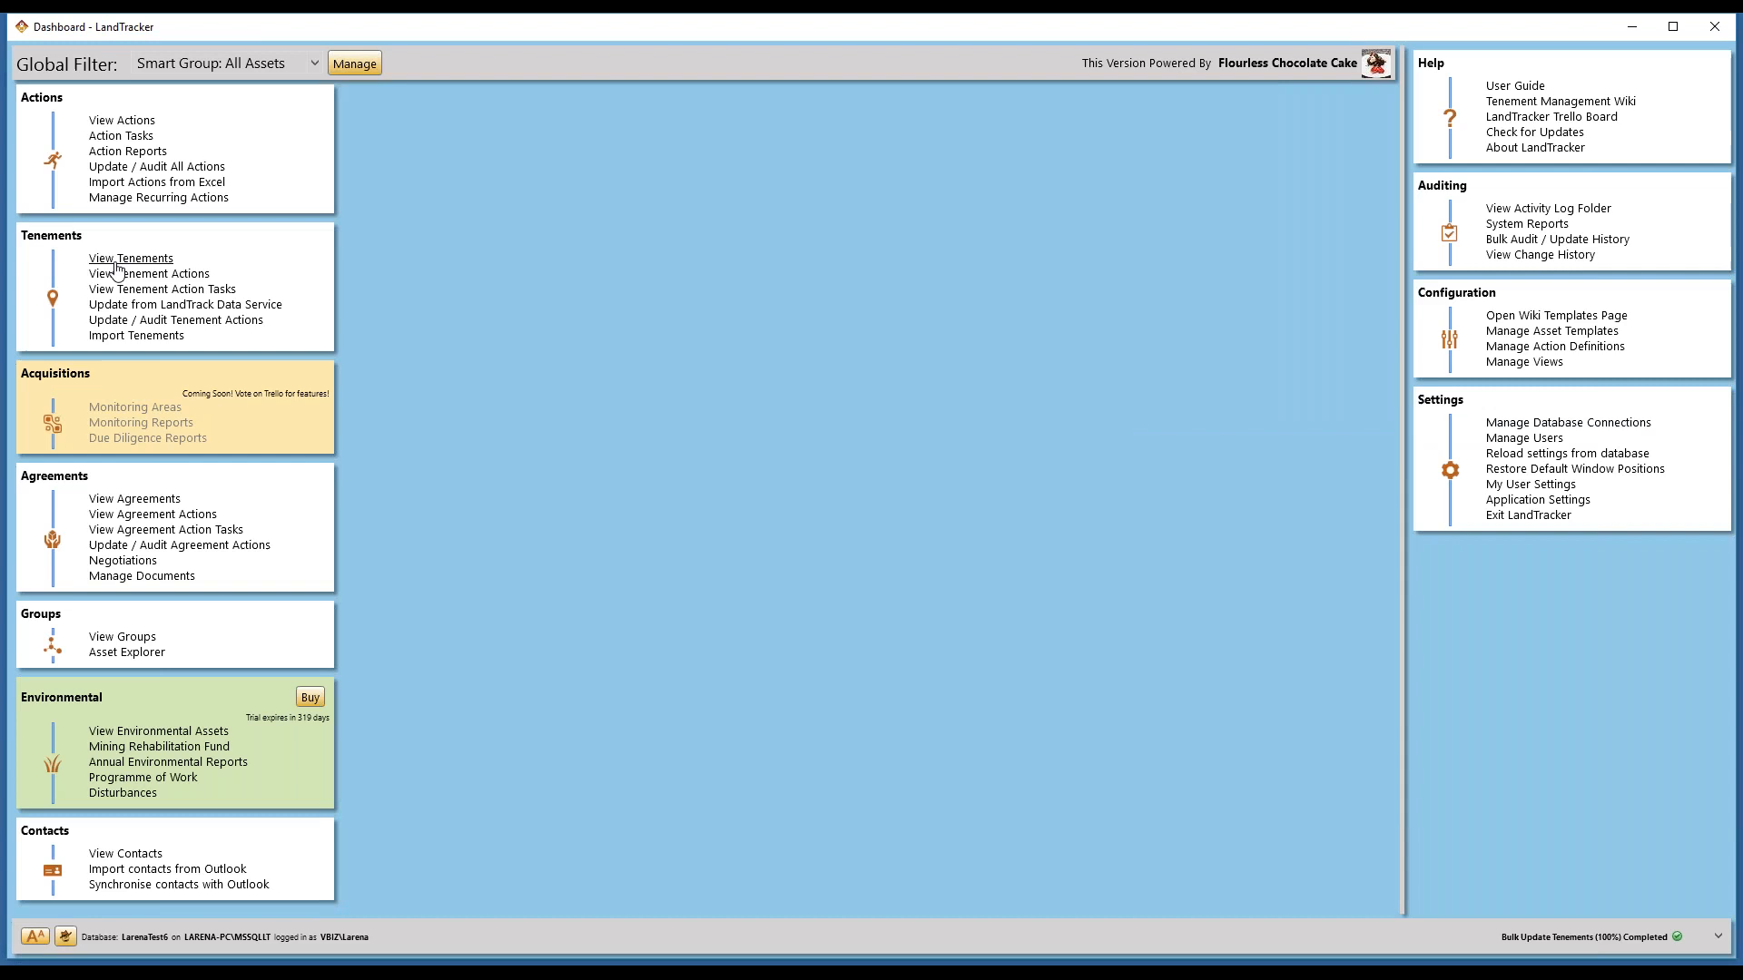
- Open the tenements list and search it for p40/1445
left_click(336, 257)
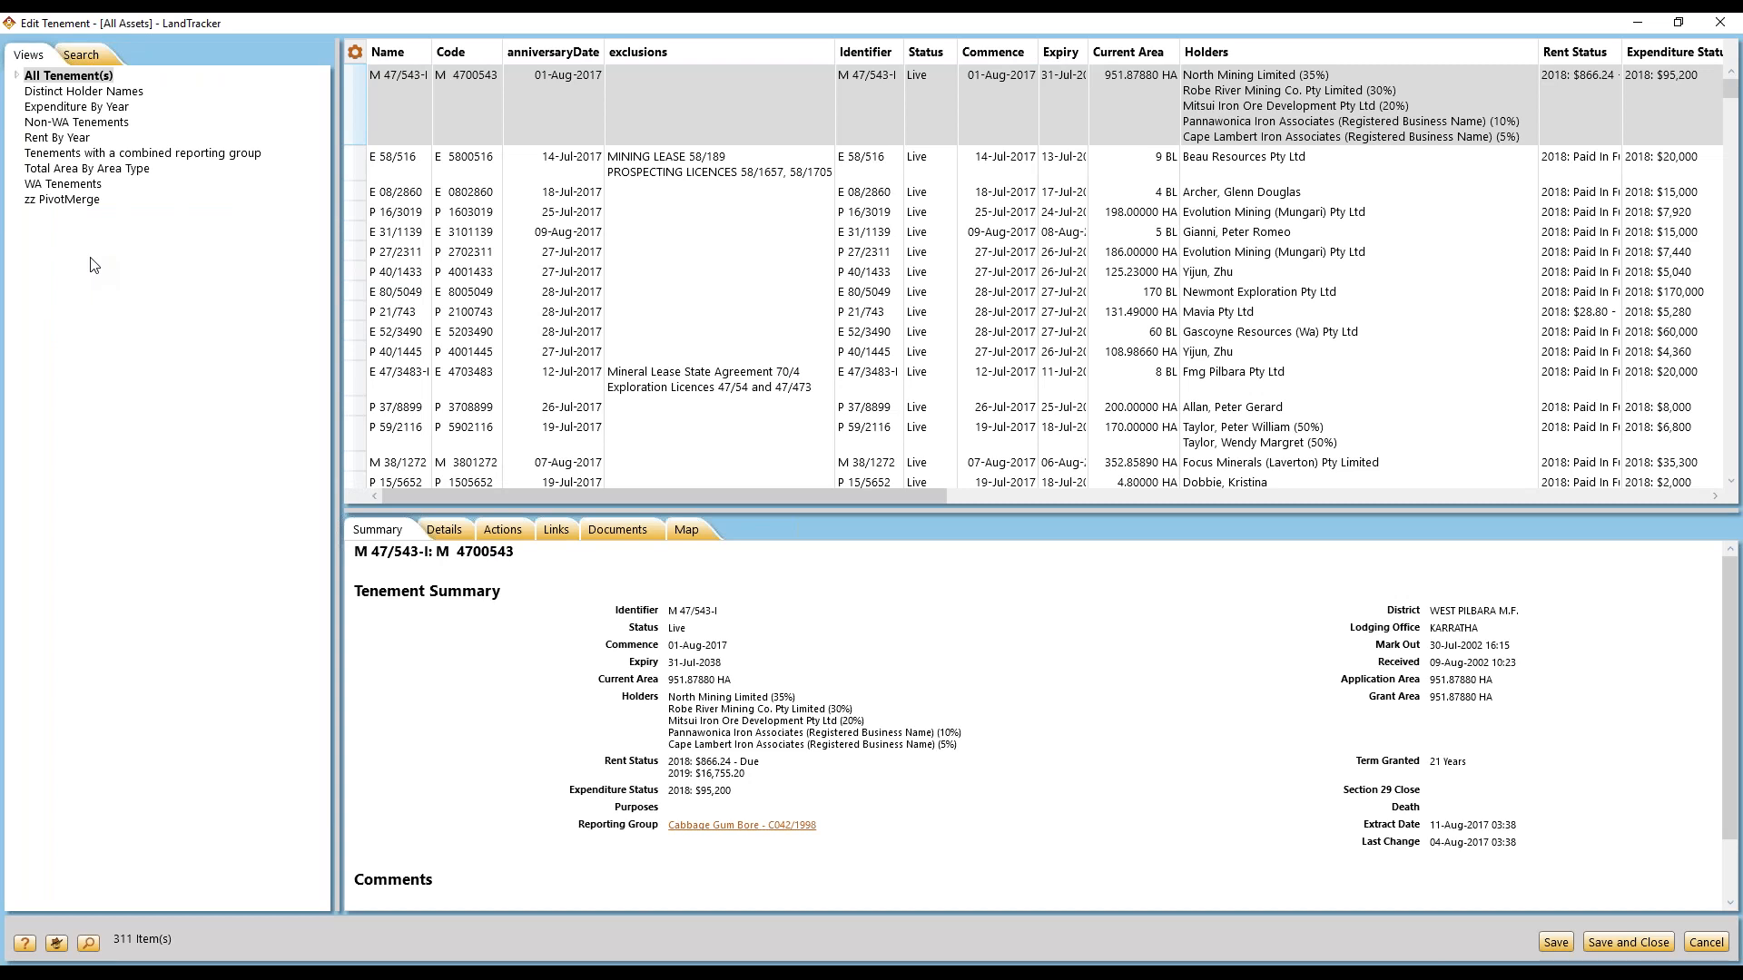
left_click(76, 58)
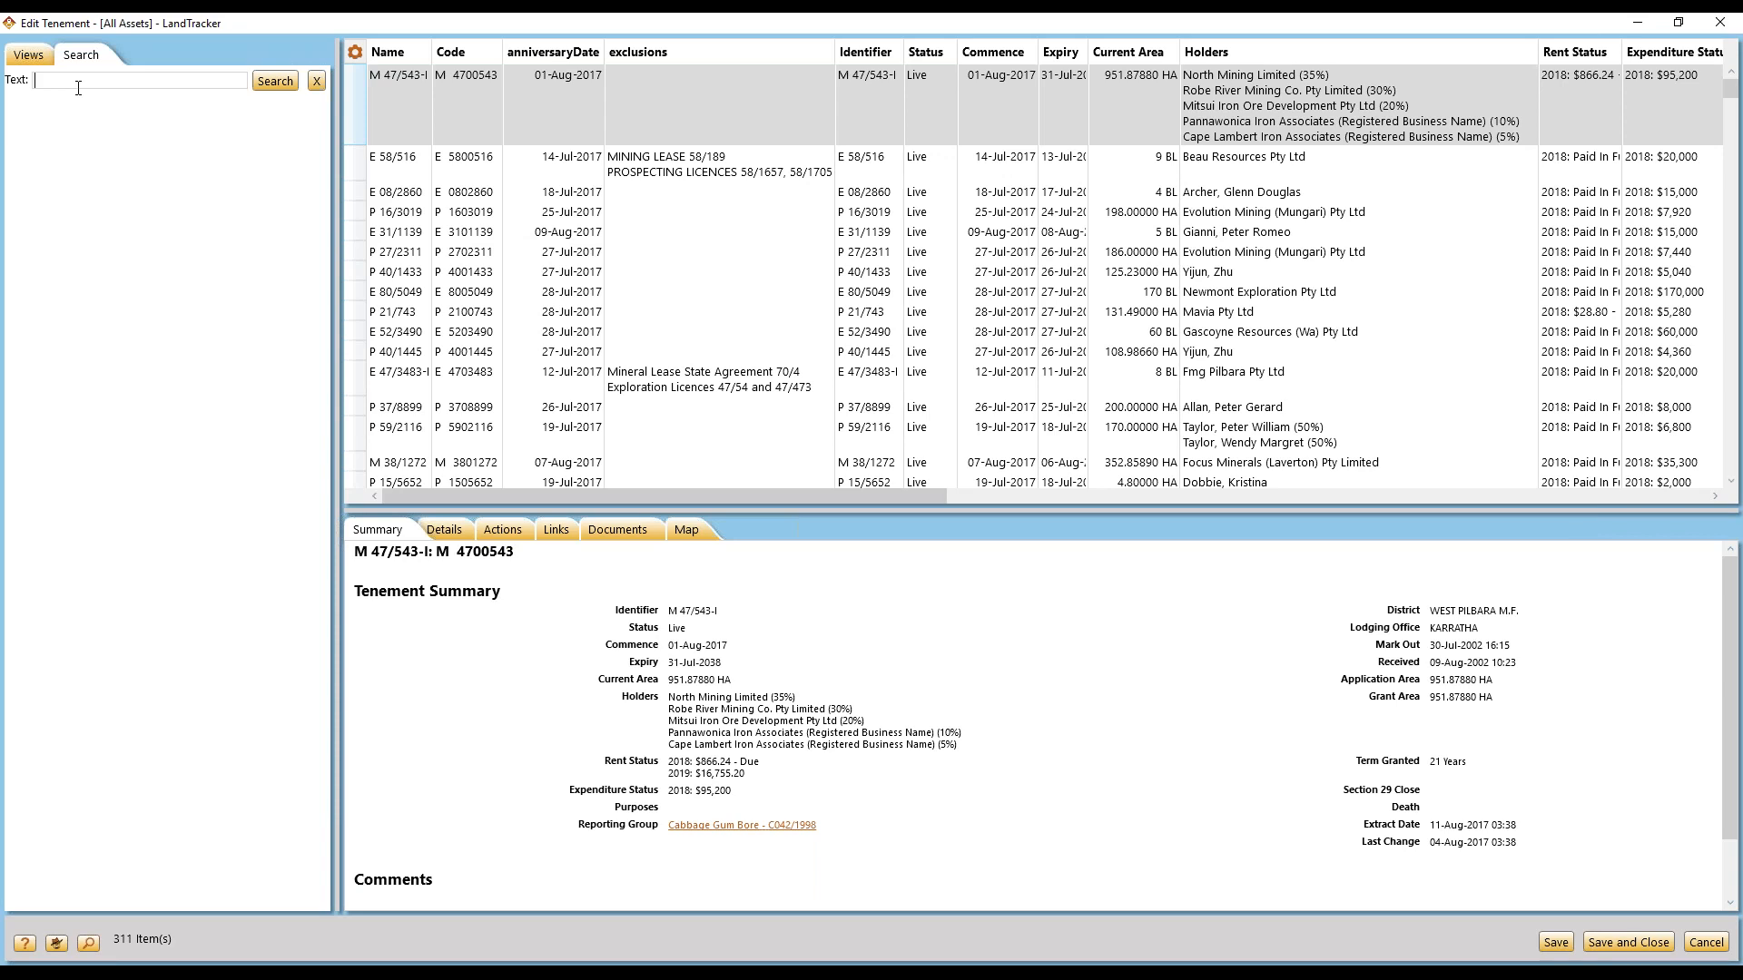
type("p40/1445")
key("Return")
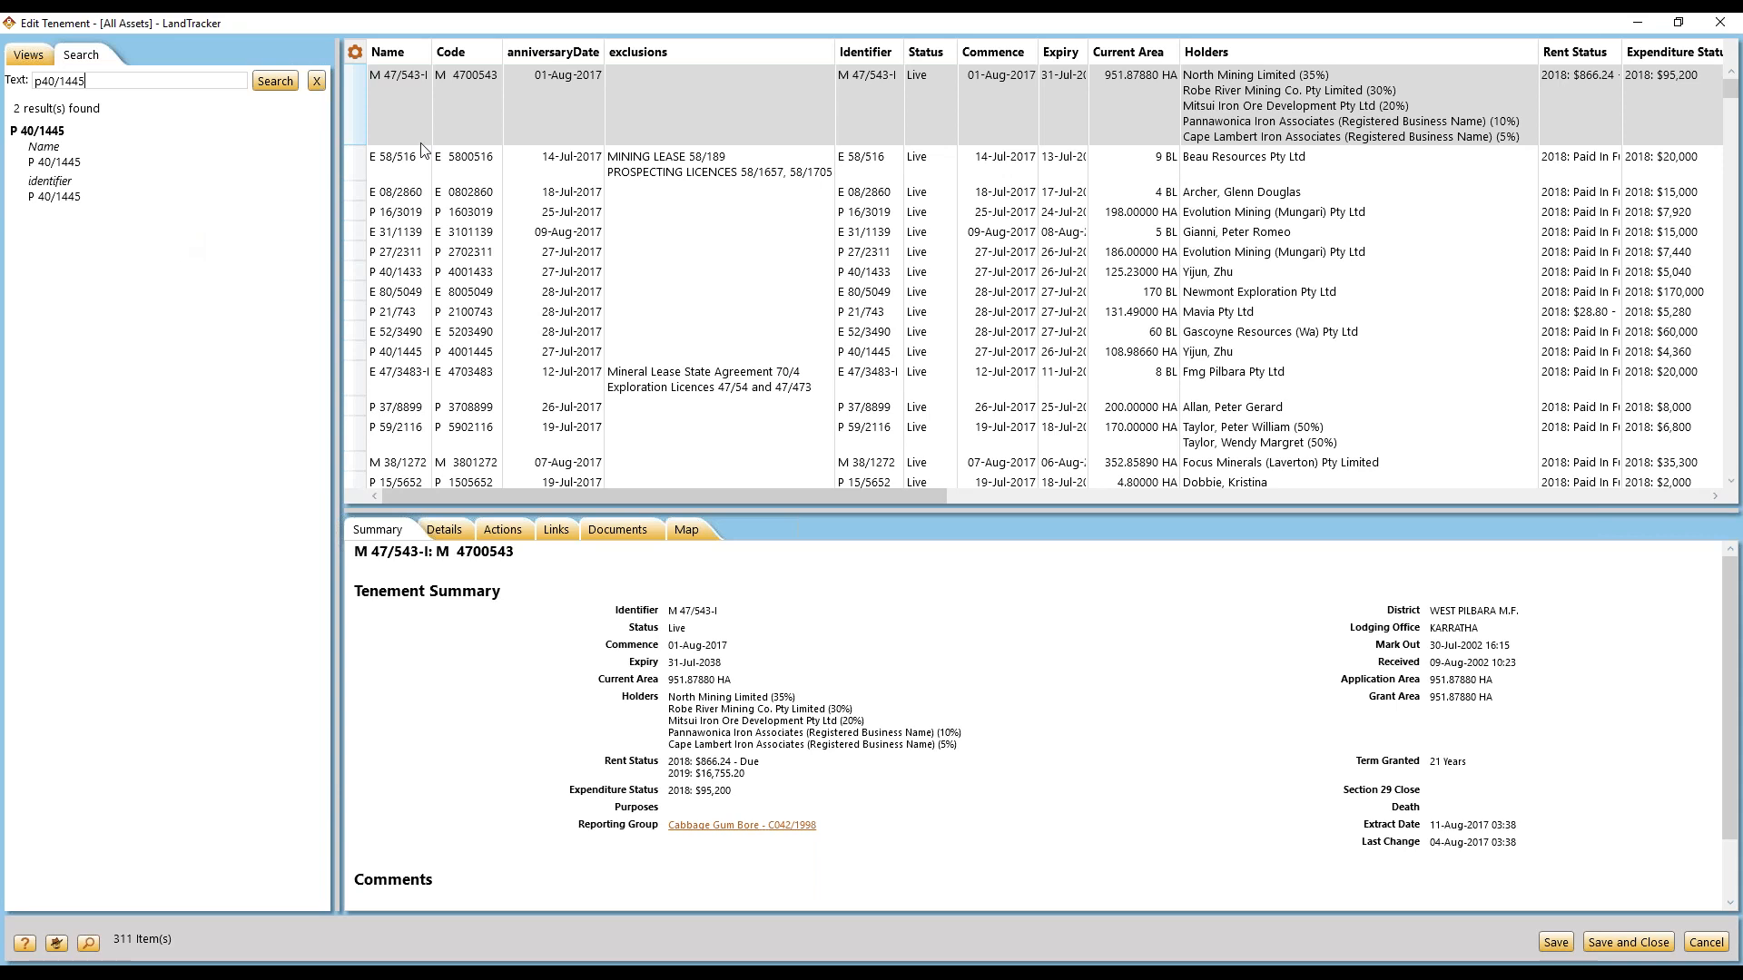
- Select all tenements and merge them to Excel with the template TenementDueDiligenceMergeTemplatewithpivotV1.0.0.xltx
left_click(356, 54)
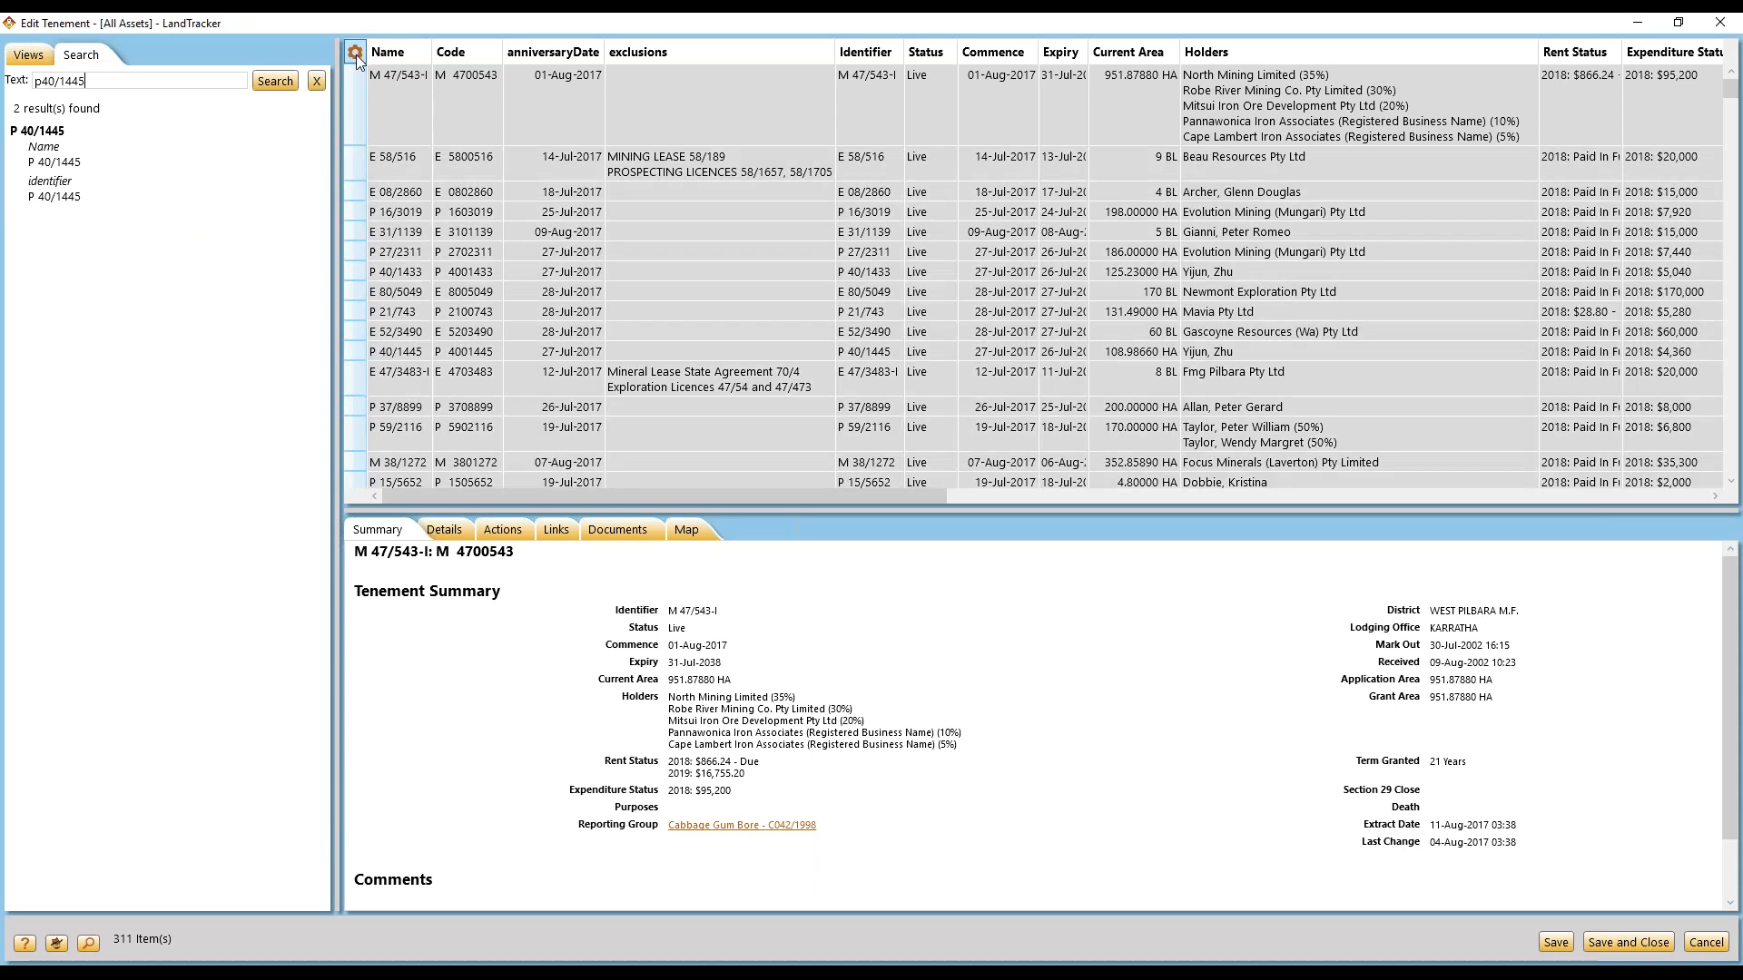
left_click(356, 54)
left_click(404, 182)
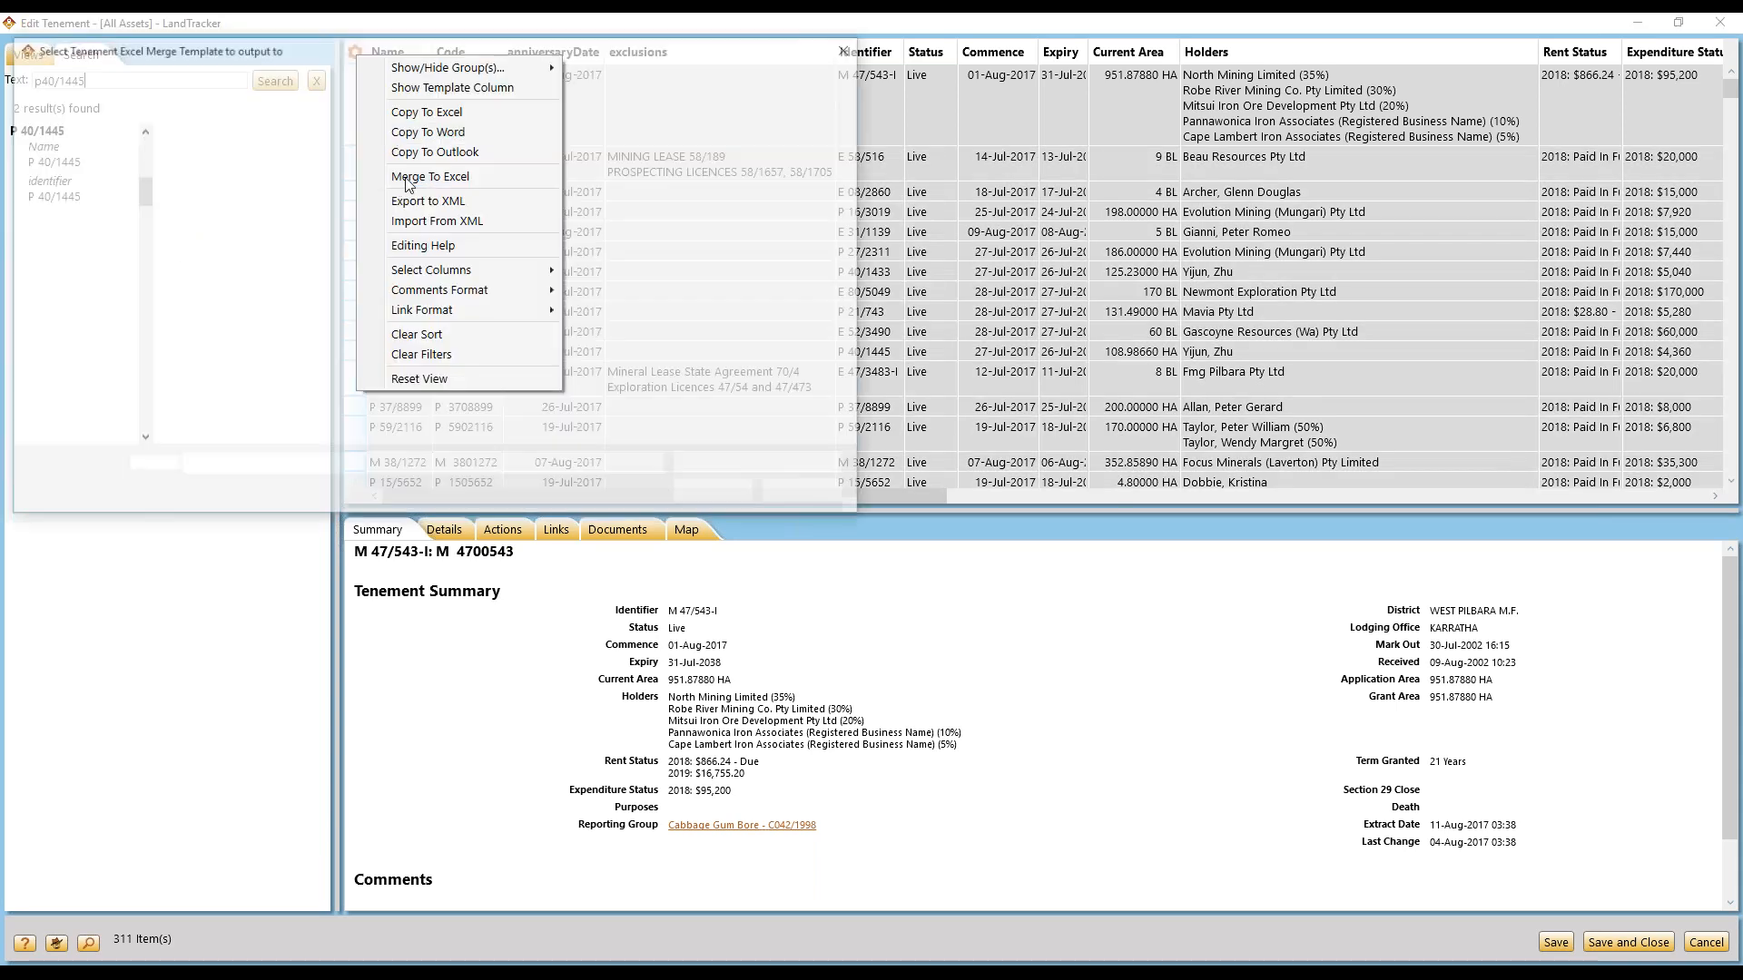
left_click(352, 164)
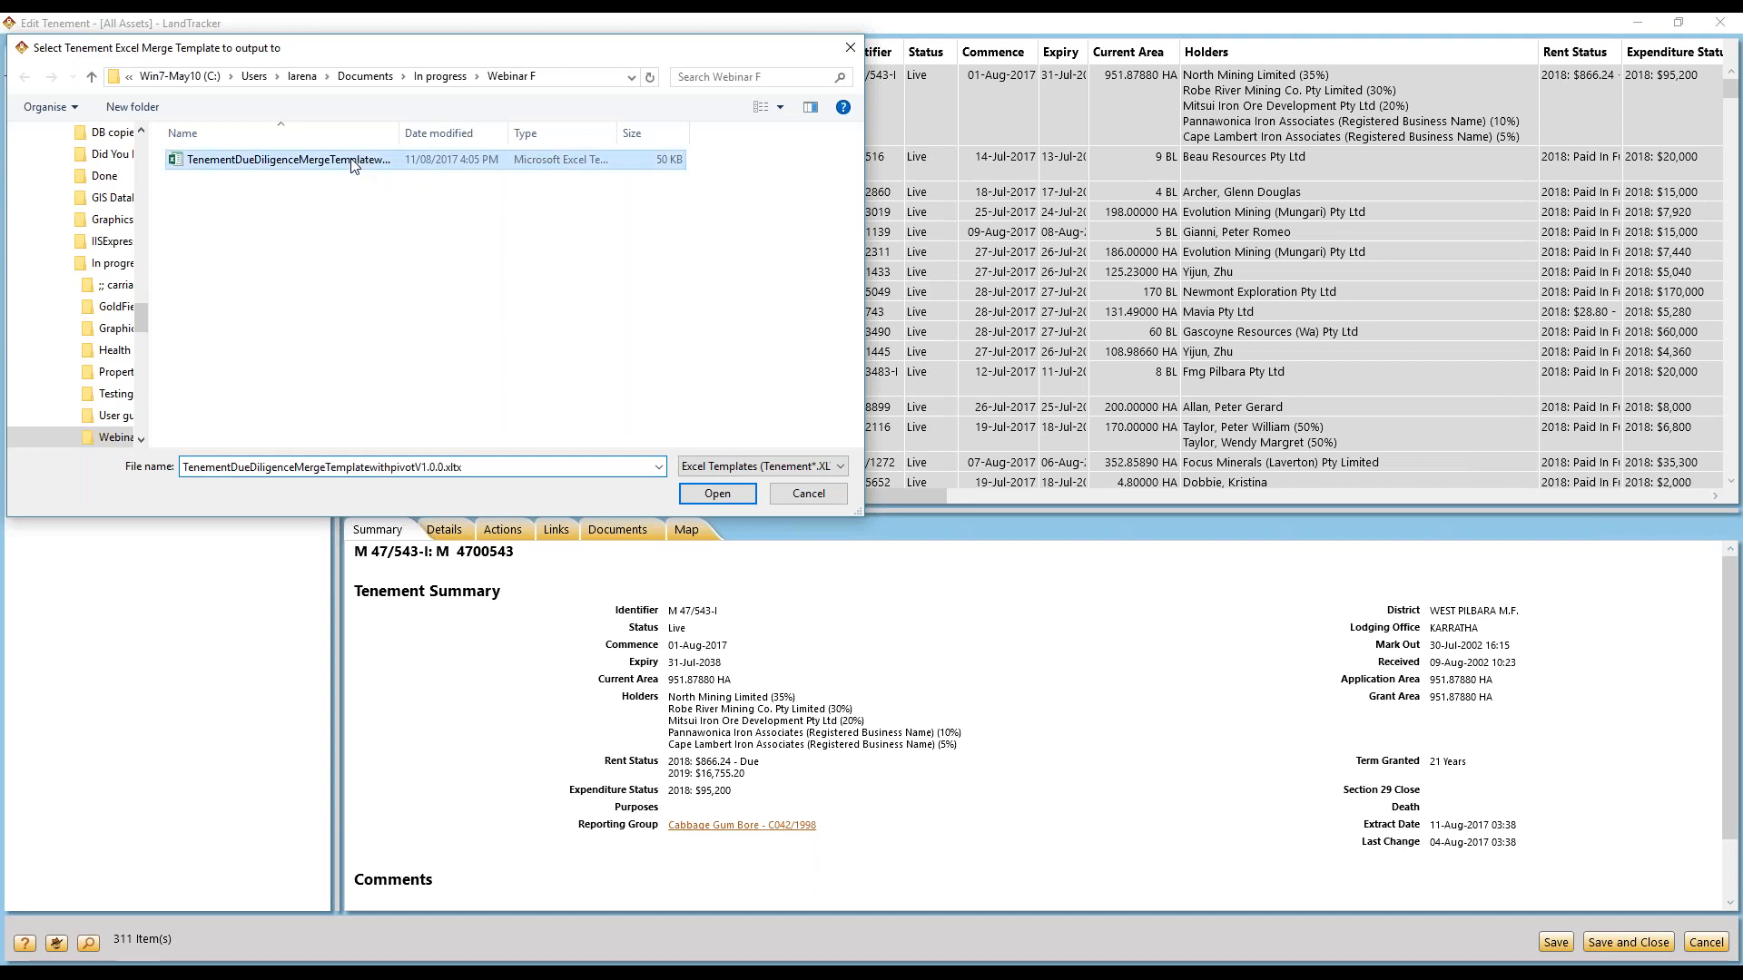
double_click(352, 163)
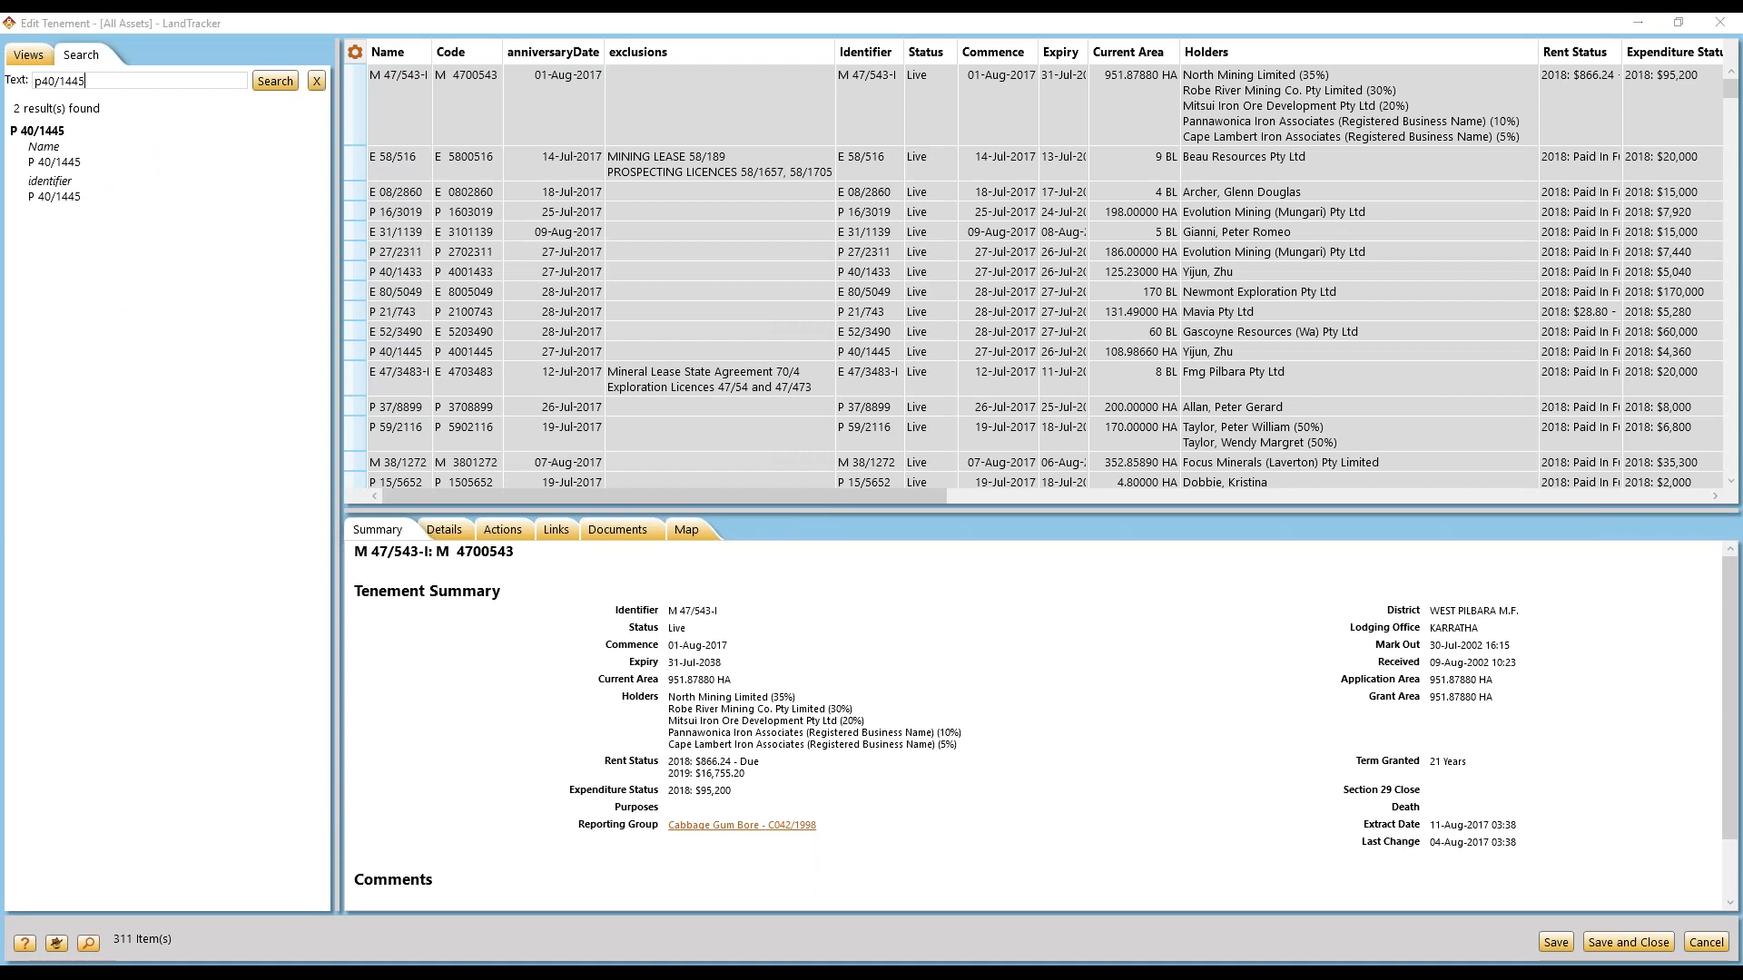
- Maximise the merged Excel workbook and review its Tenement Details and Pivot sheets
left_click_drag(439, 260, 731, 102)
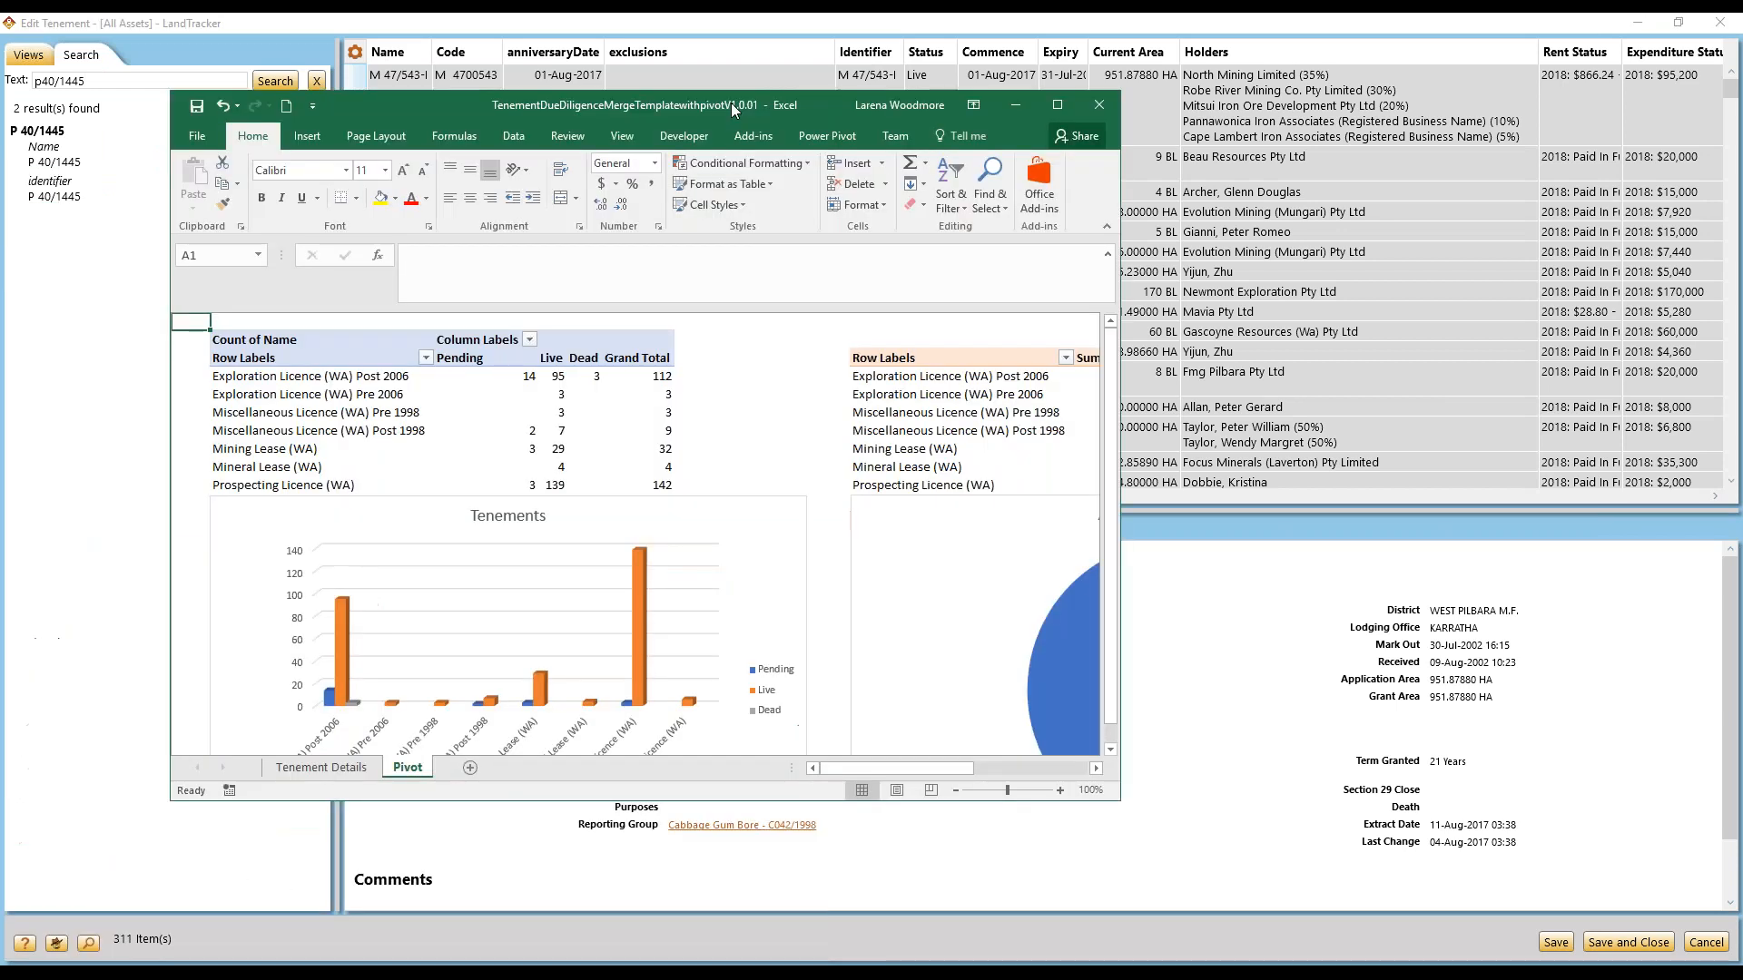
double_click(732, 101)
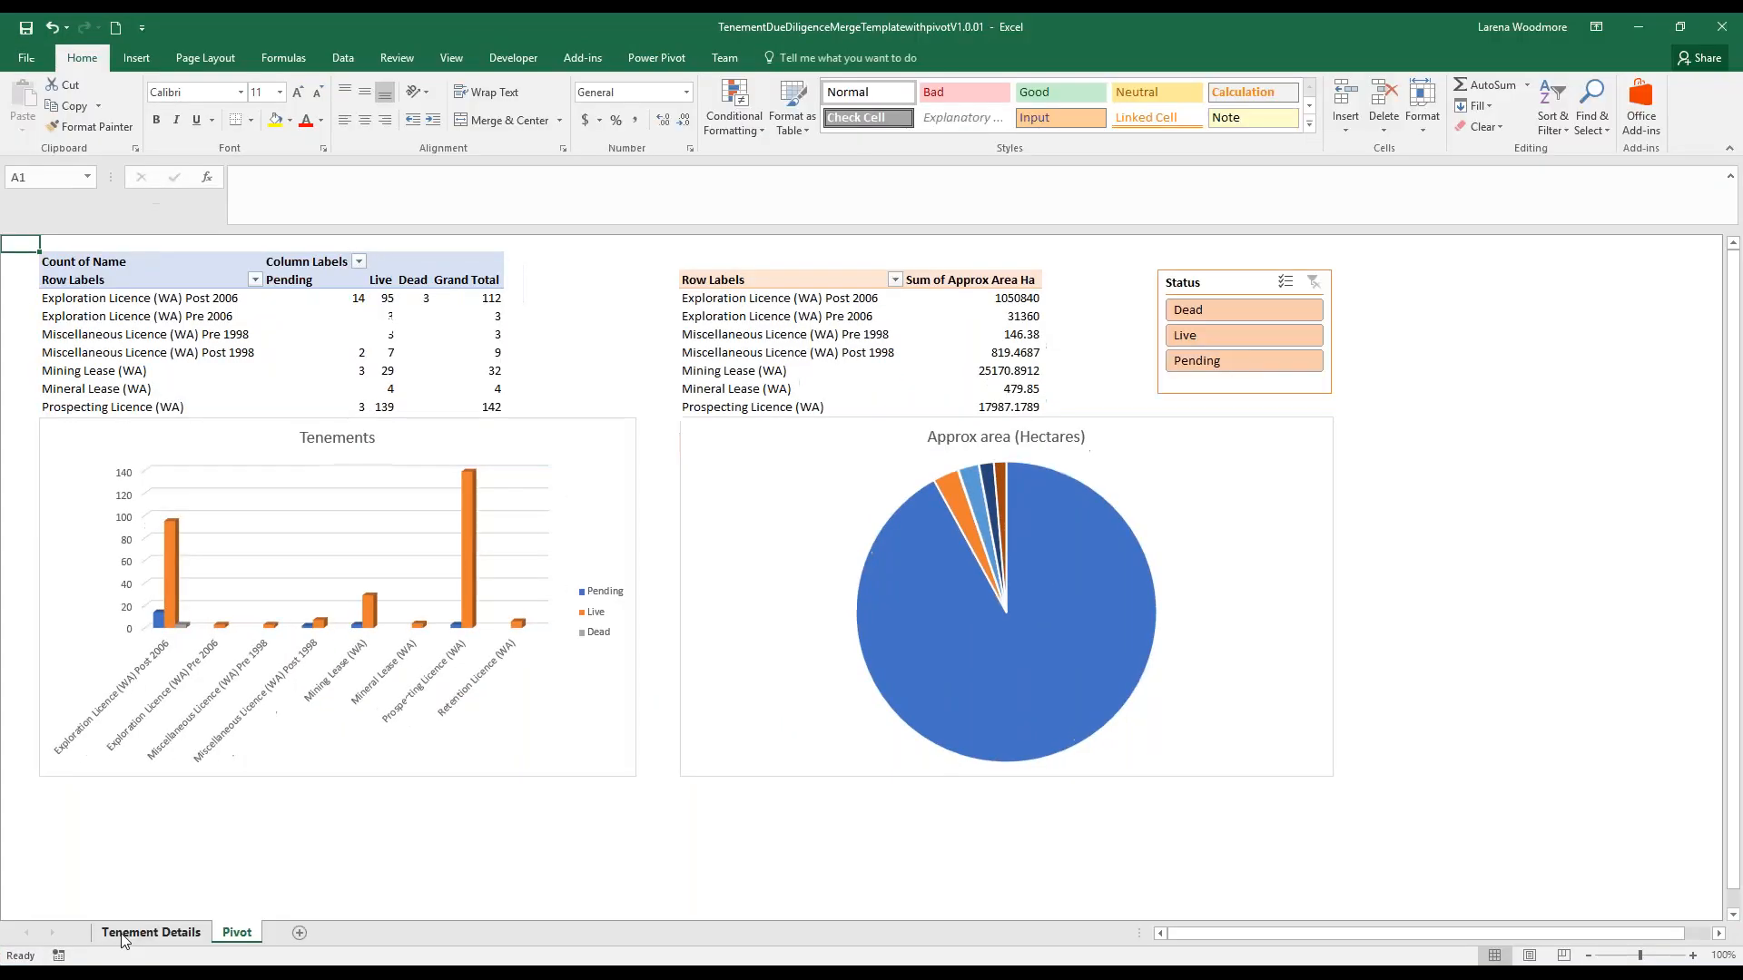
left_click(146, 934)
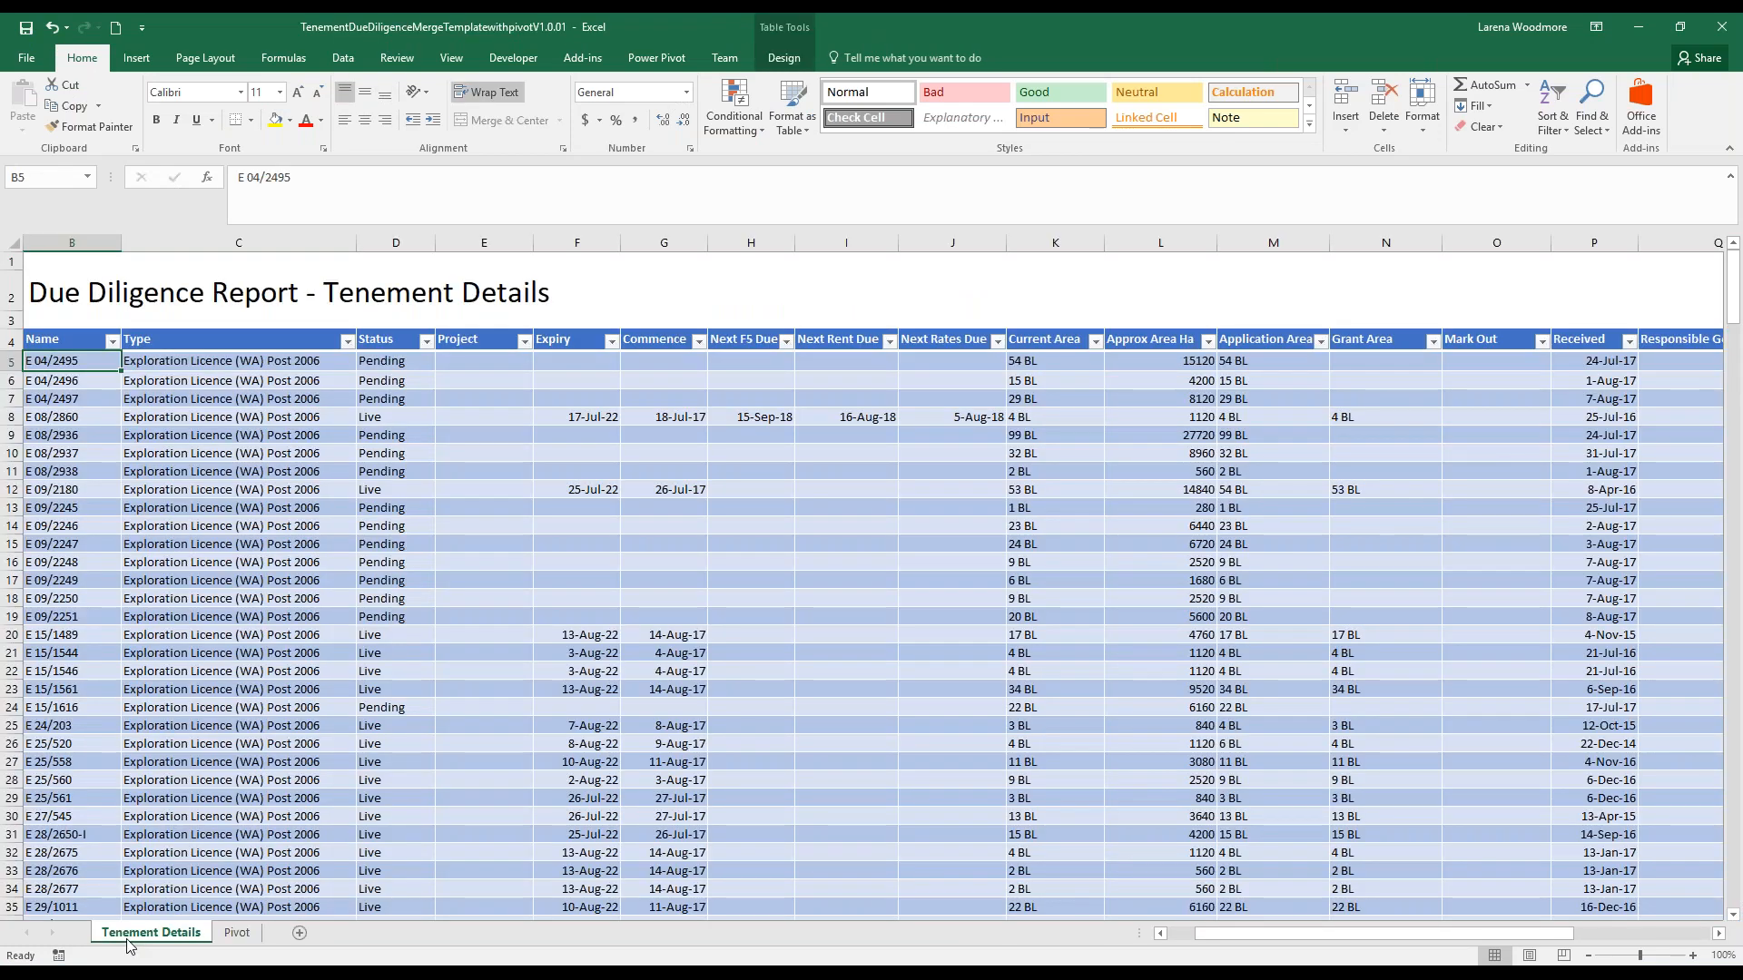
left_click(235, 933)
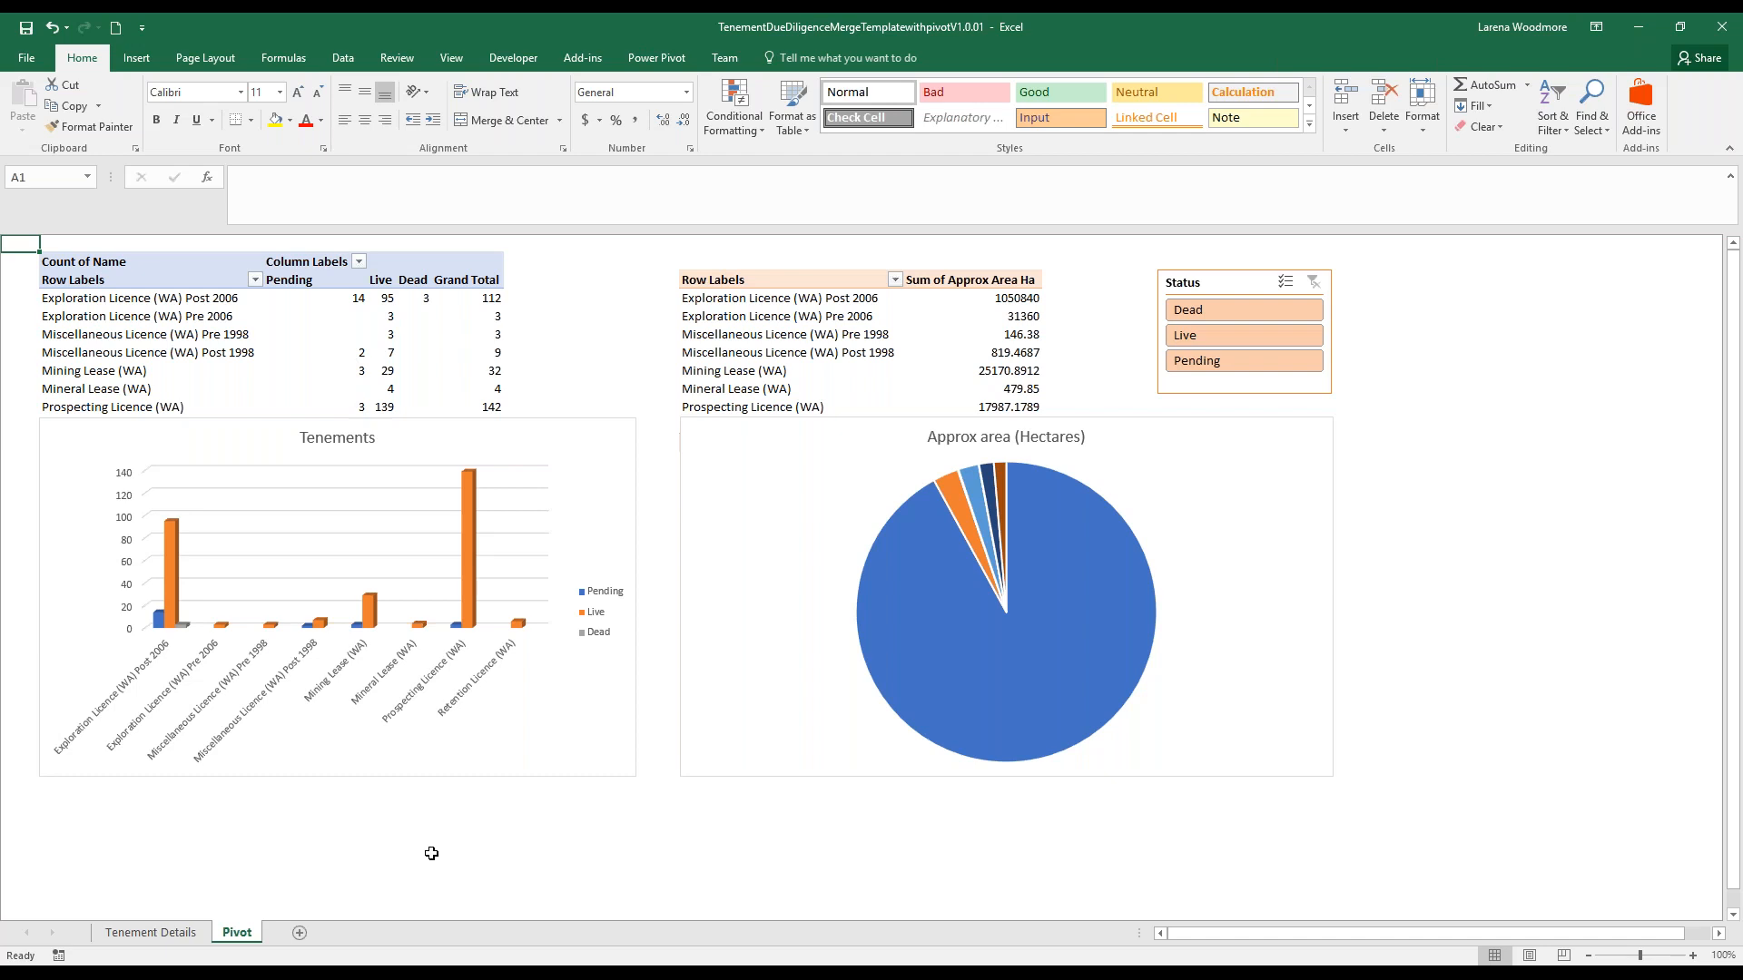
- Close the merged Excel workbook without saving it, and close the tenements list to return to the LandTracker dashboard
left_click(1722, 26)
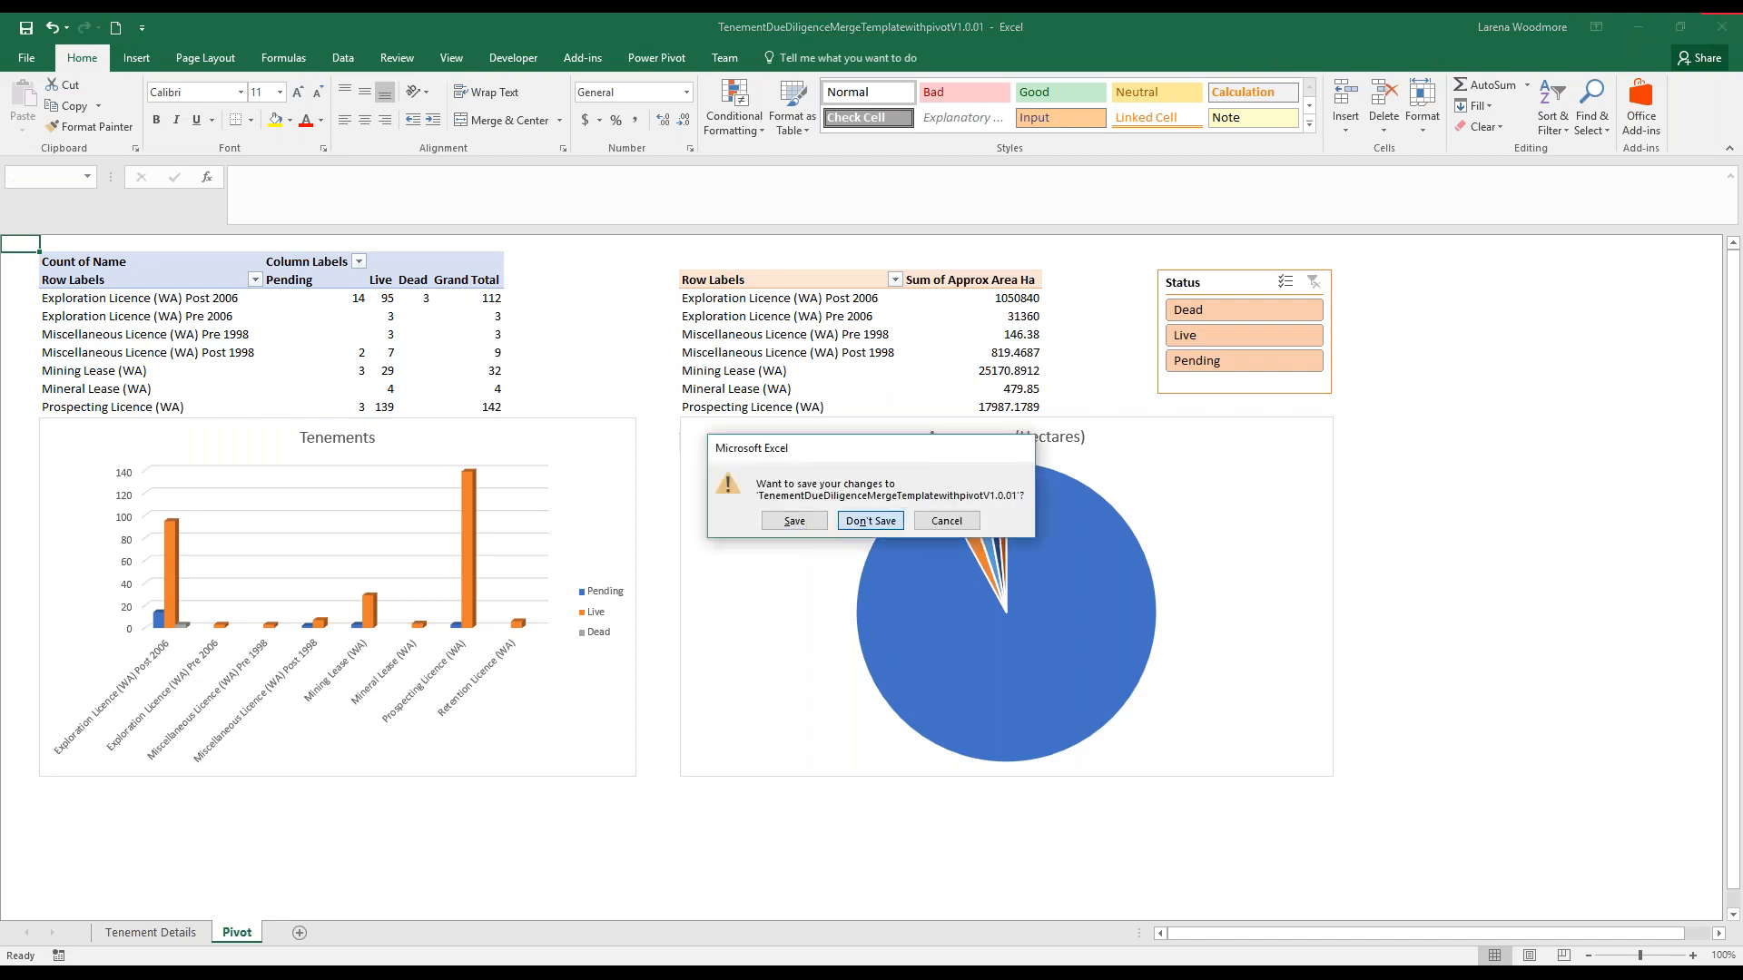
left_click(871, 520)
left_click(1718, 24)
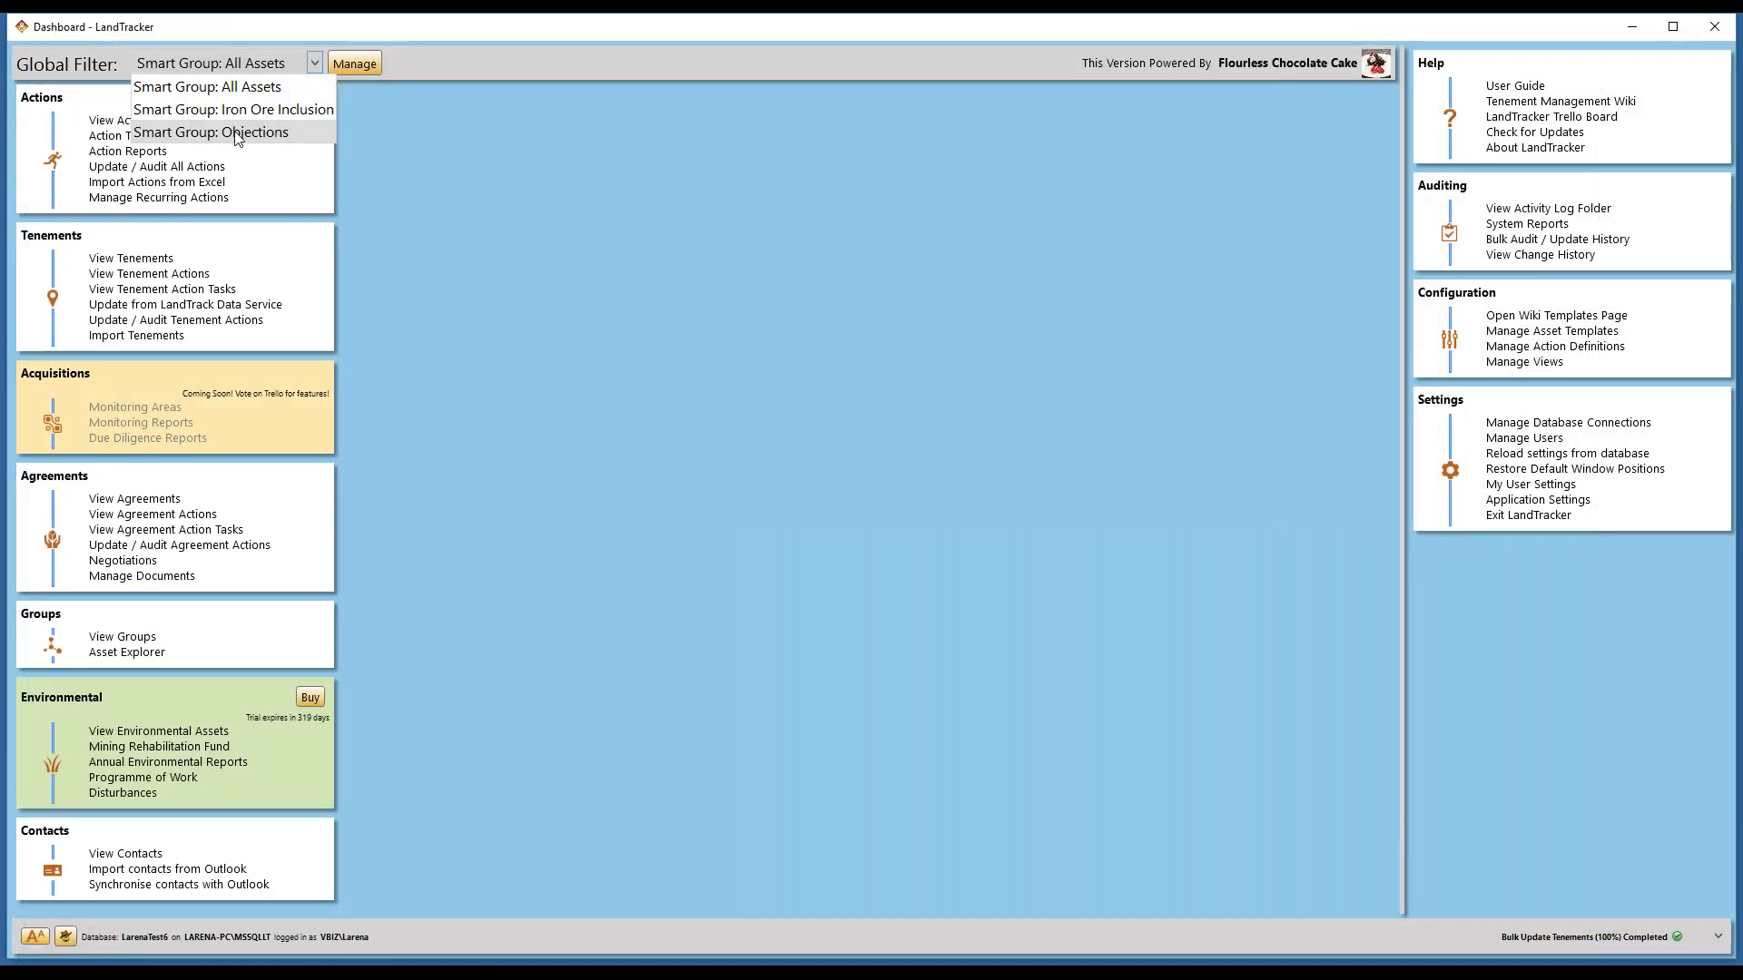
- Set the dashboard's global filter to Smart Group: Objections and show the available filter choices again
left_click(161, 139)
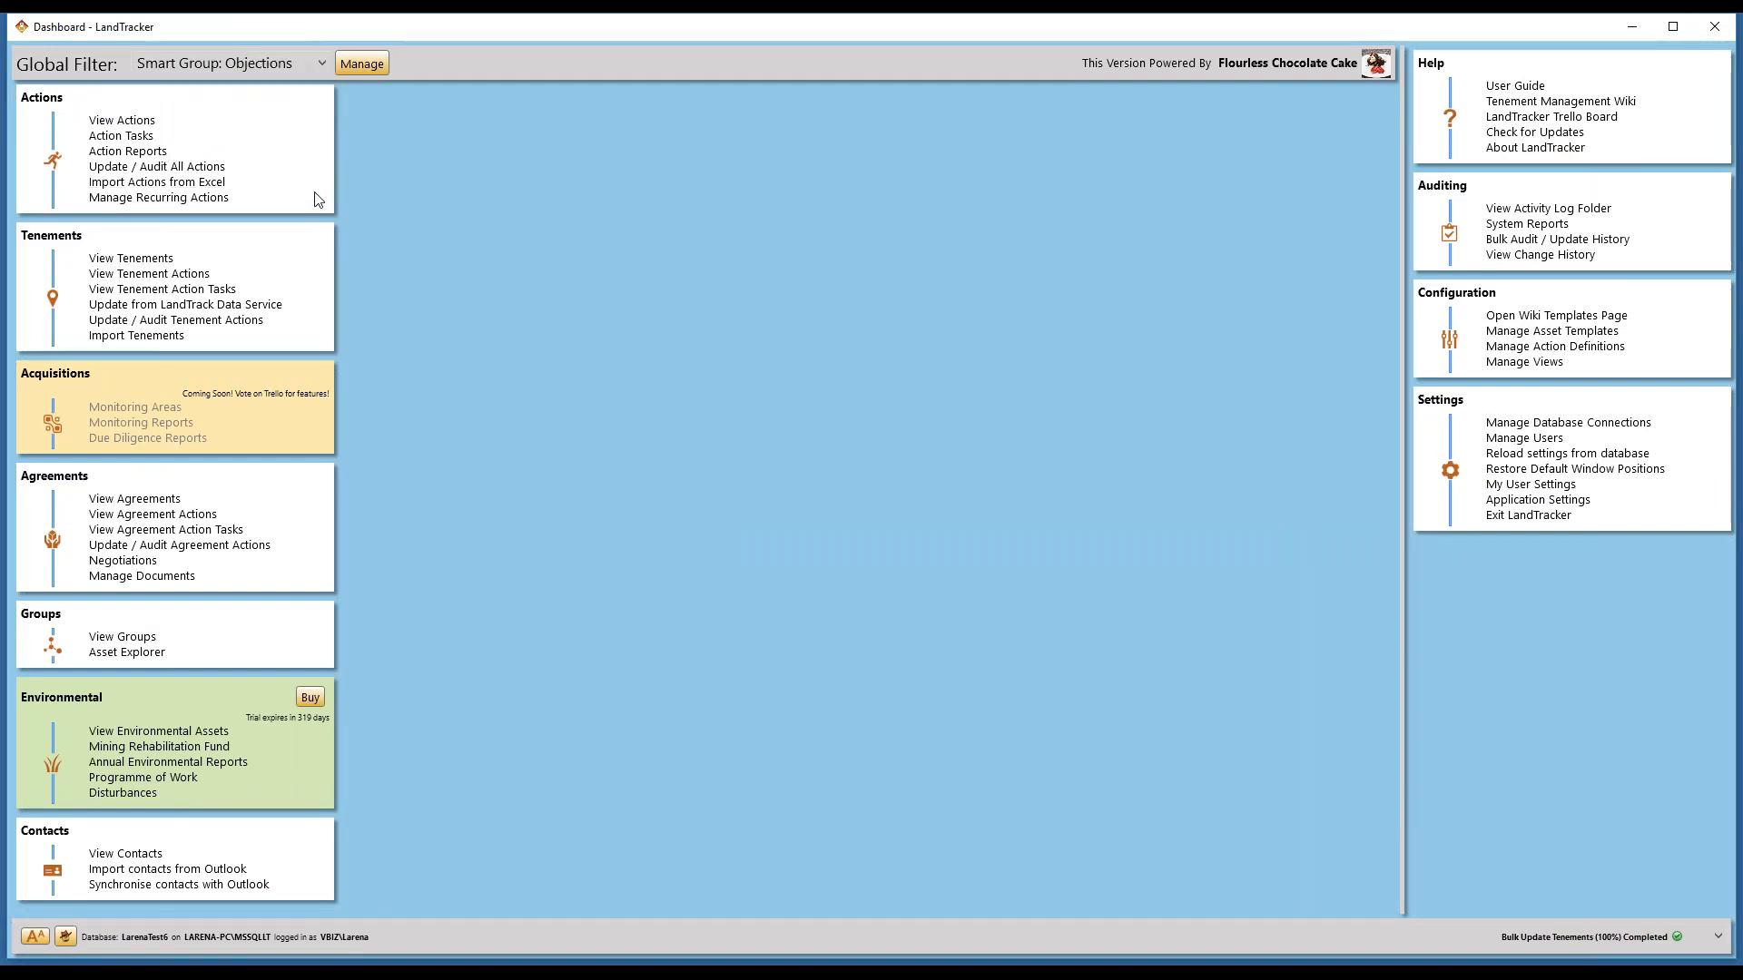
left_click(318, 63)
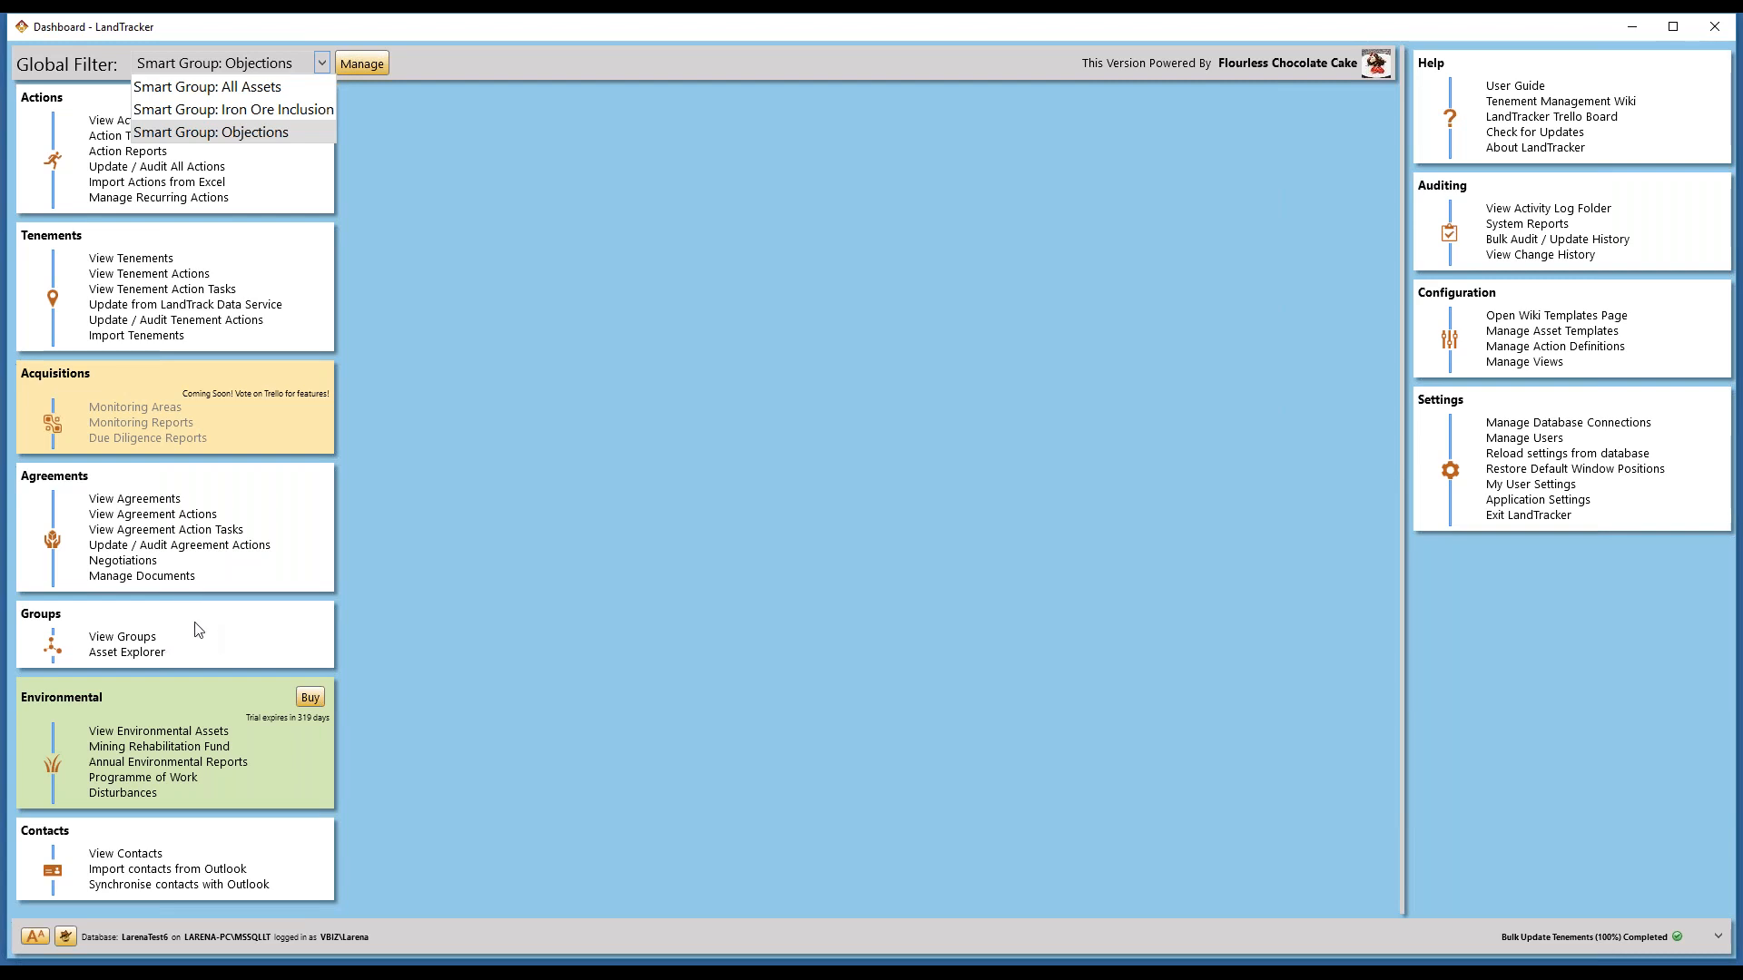
- Open the groups list, expand All Group(s) and show the All Smart Group(s) view
left_click(113, 644)
left_click(113, 644)
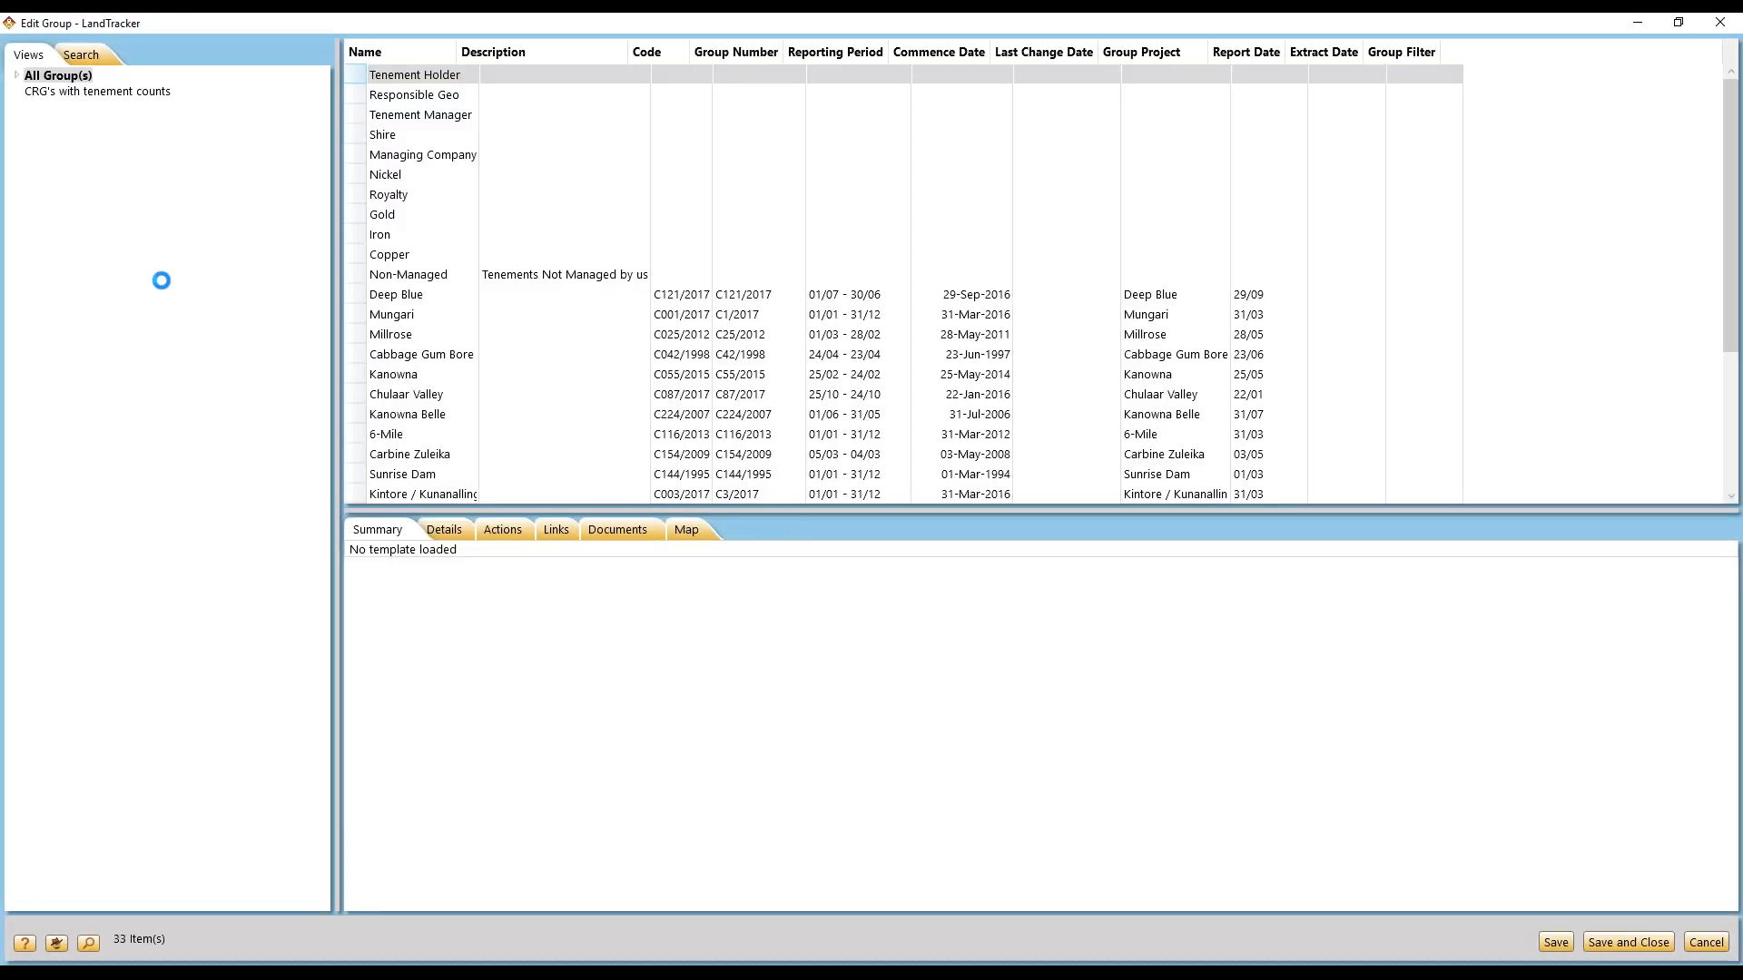
left_click(17, 76)
left_click(77, 171)
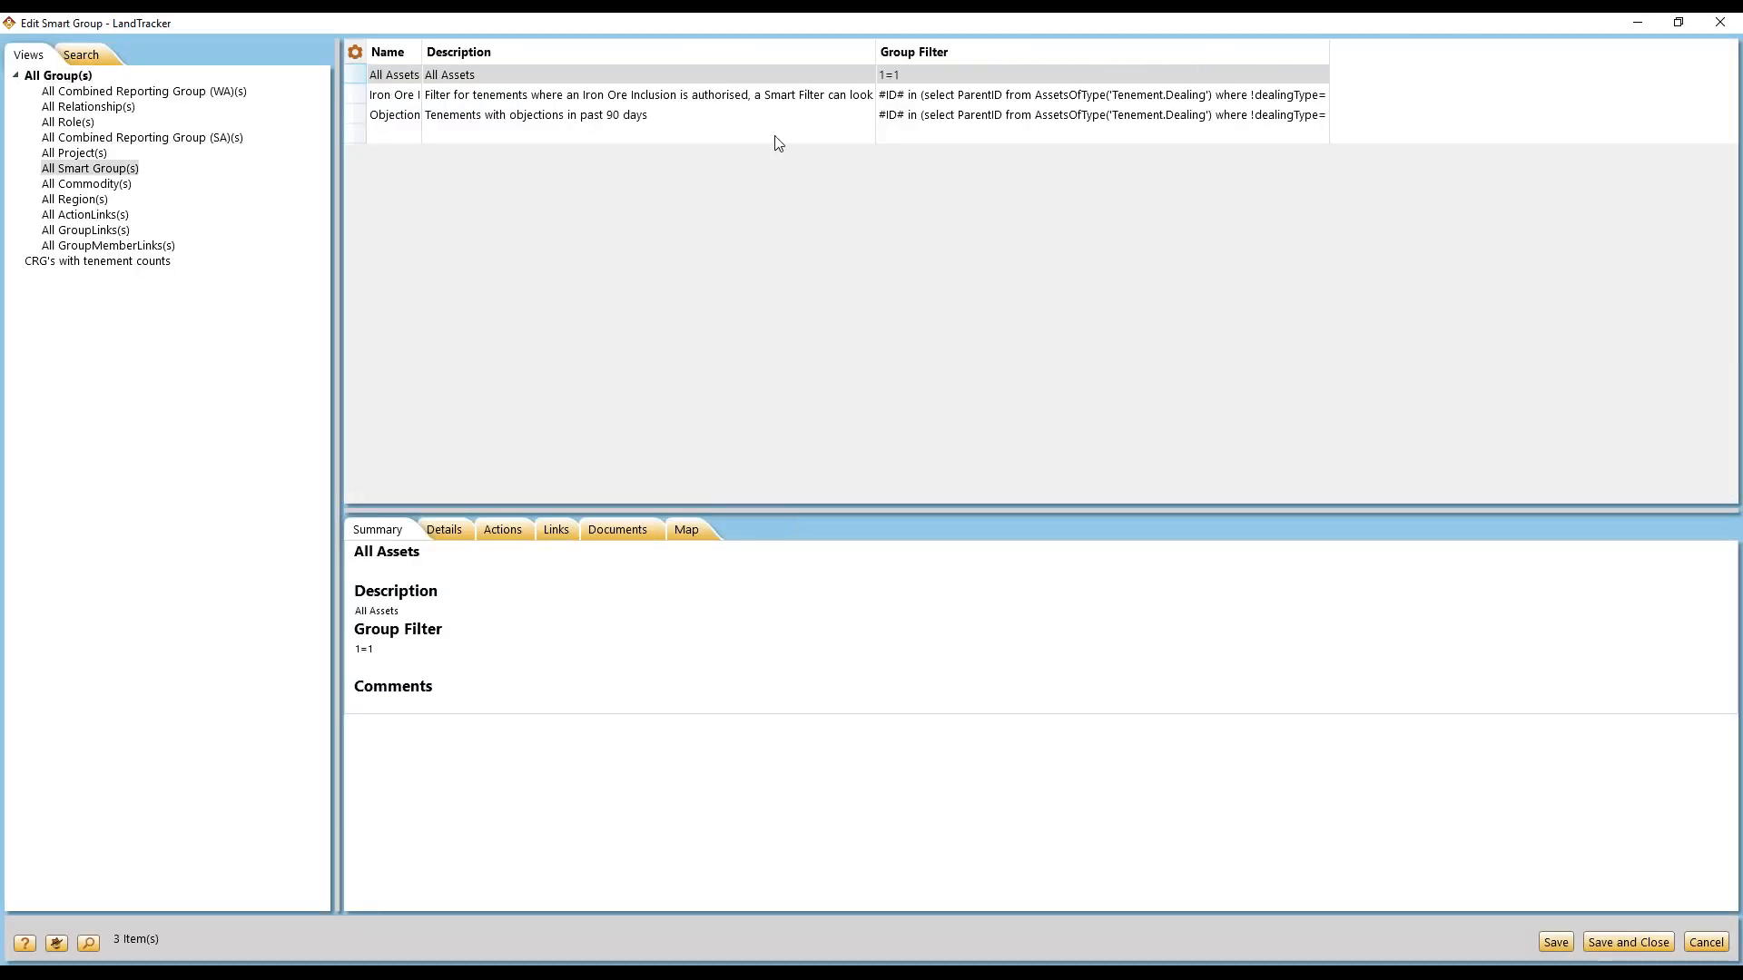
- Widen the Description column, review the Iron Ore Inclusion smart group's summary and filter, and close the Edit Smart Group window
left_click_drag(877, 56, 1072, 58)
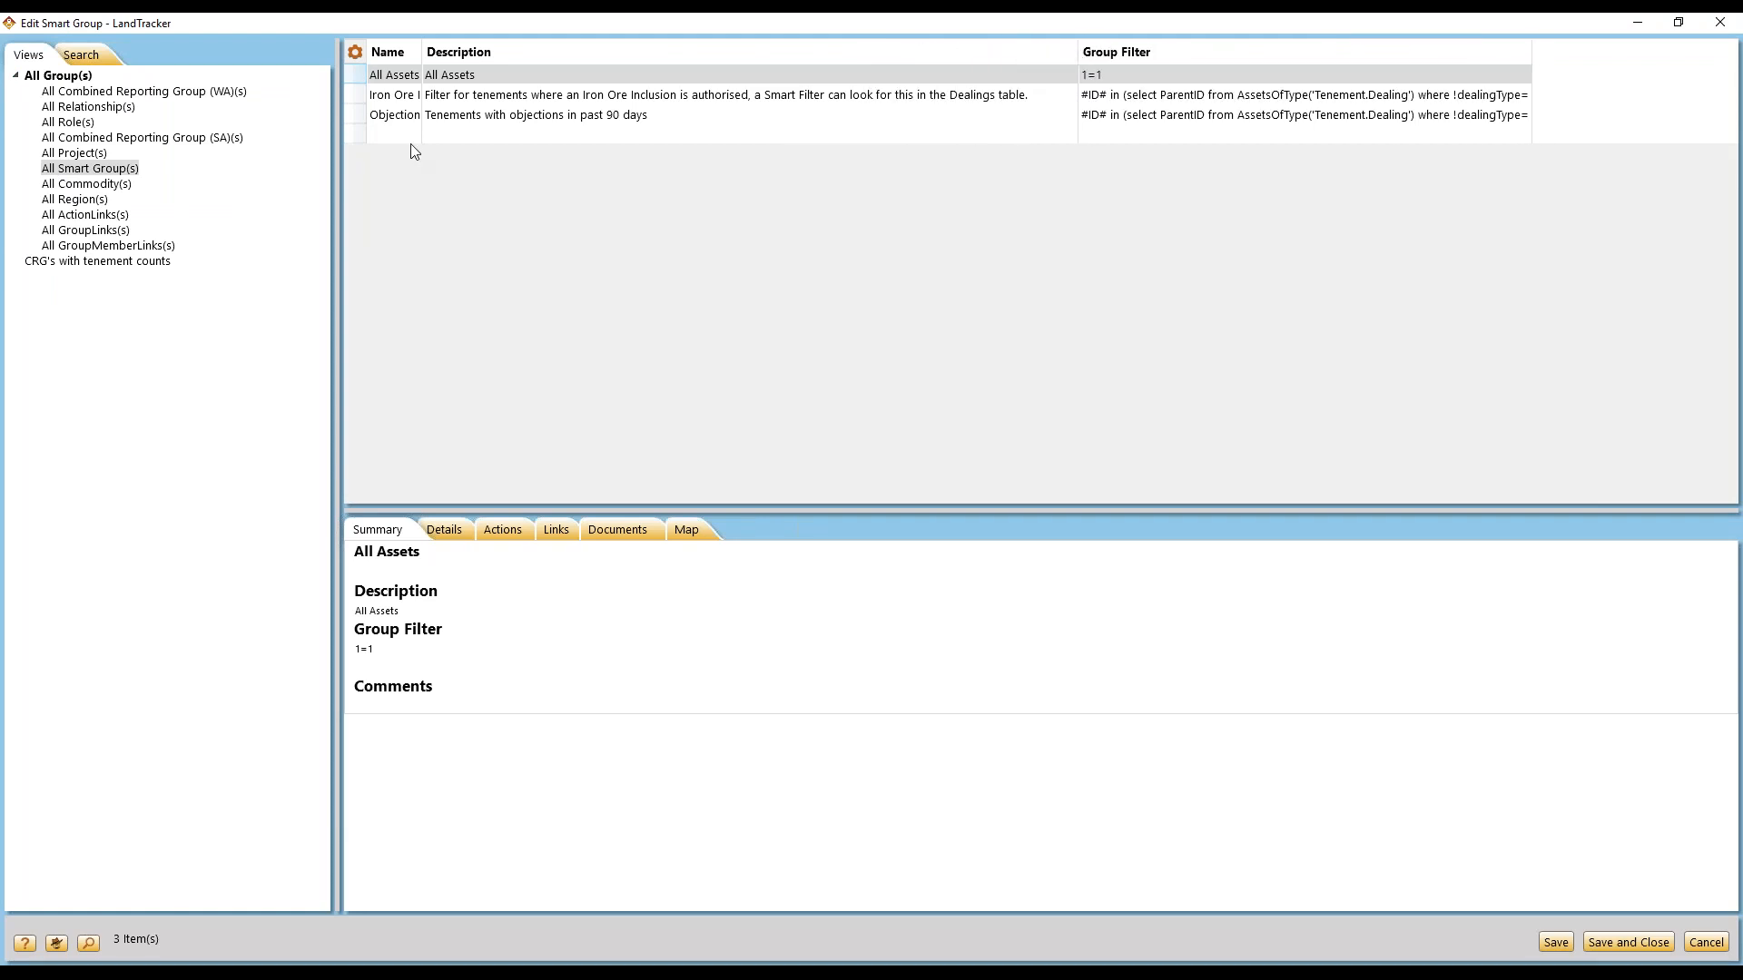
left_click(483, 101)
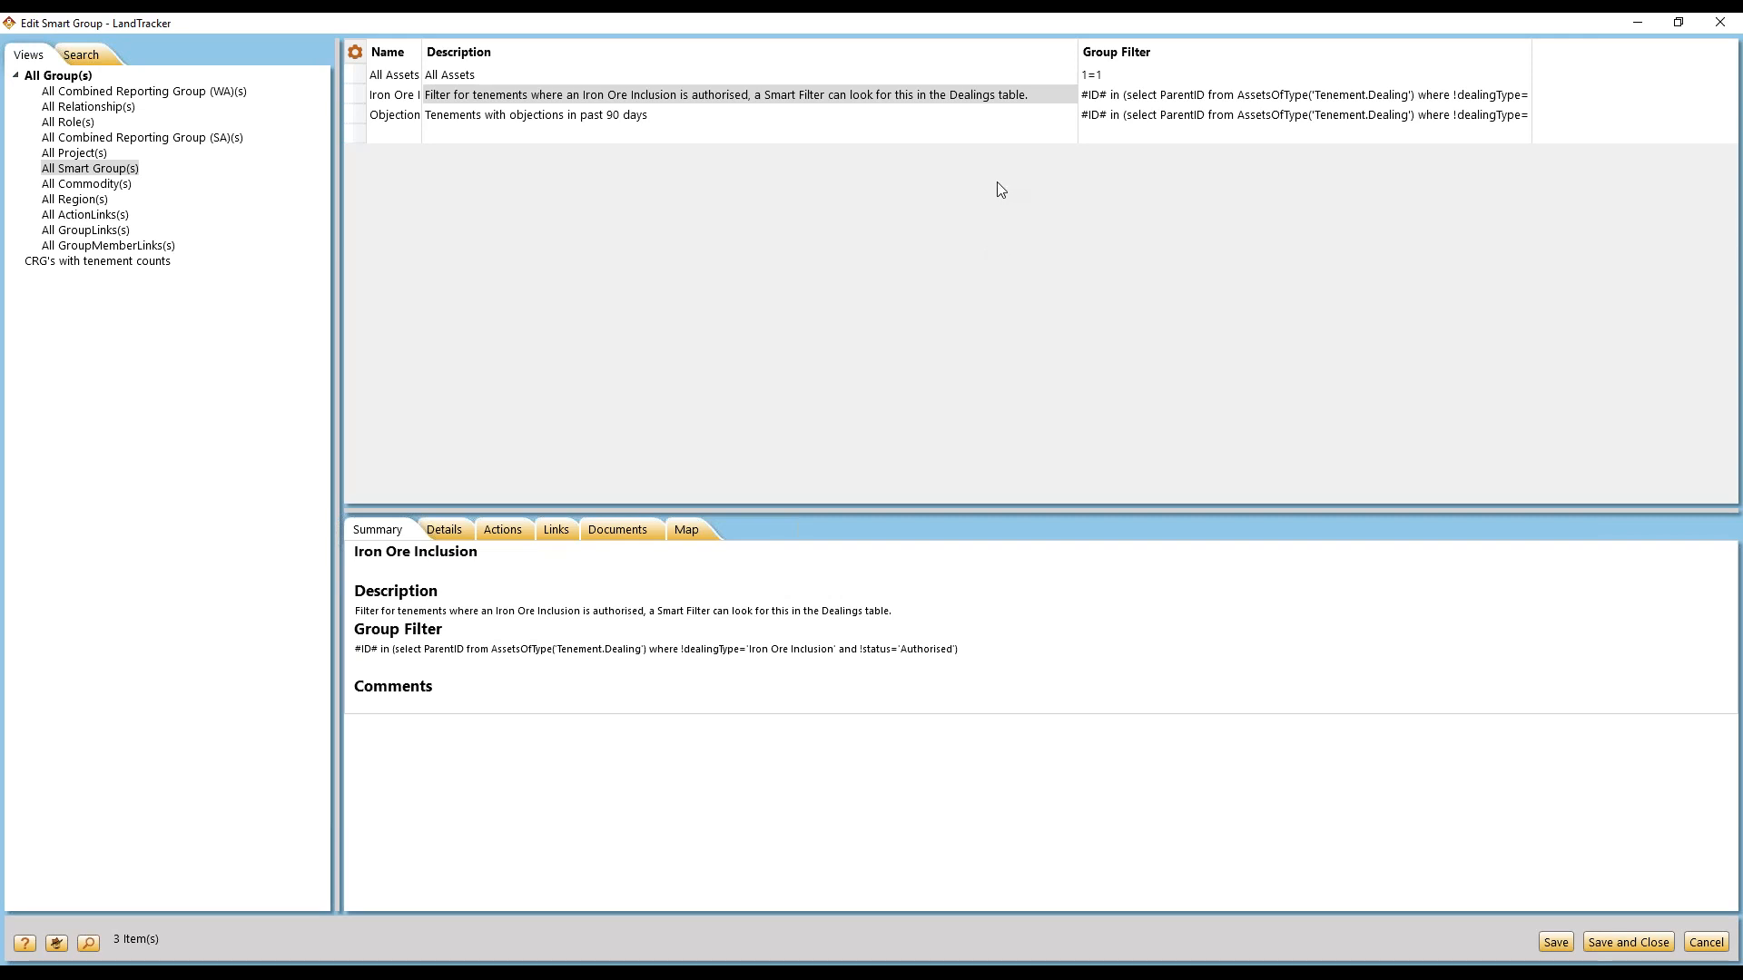
left_click(1725, 24)
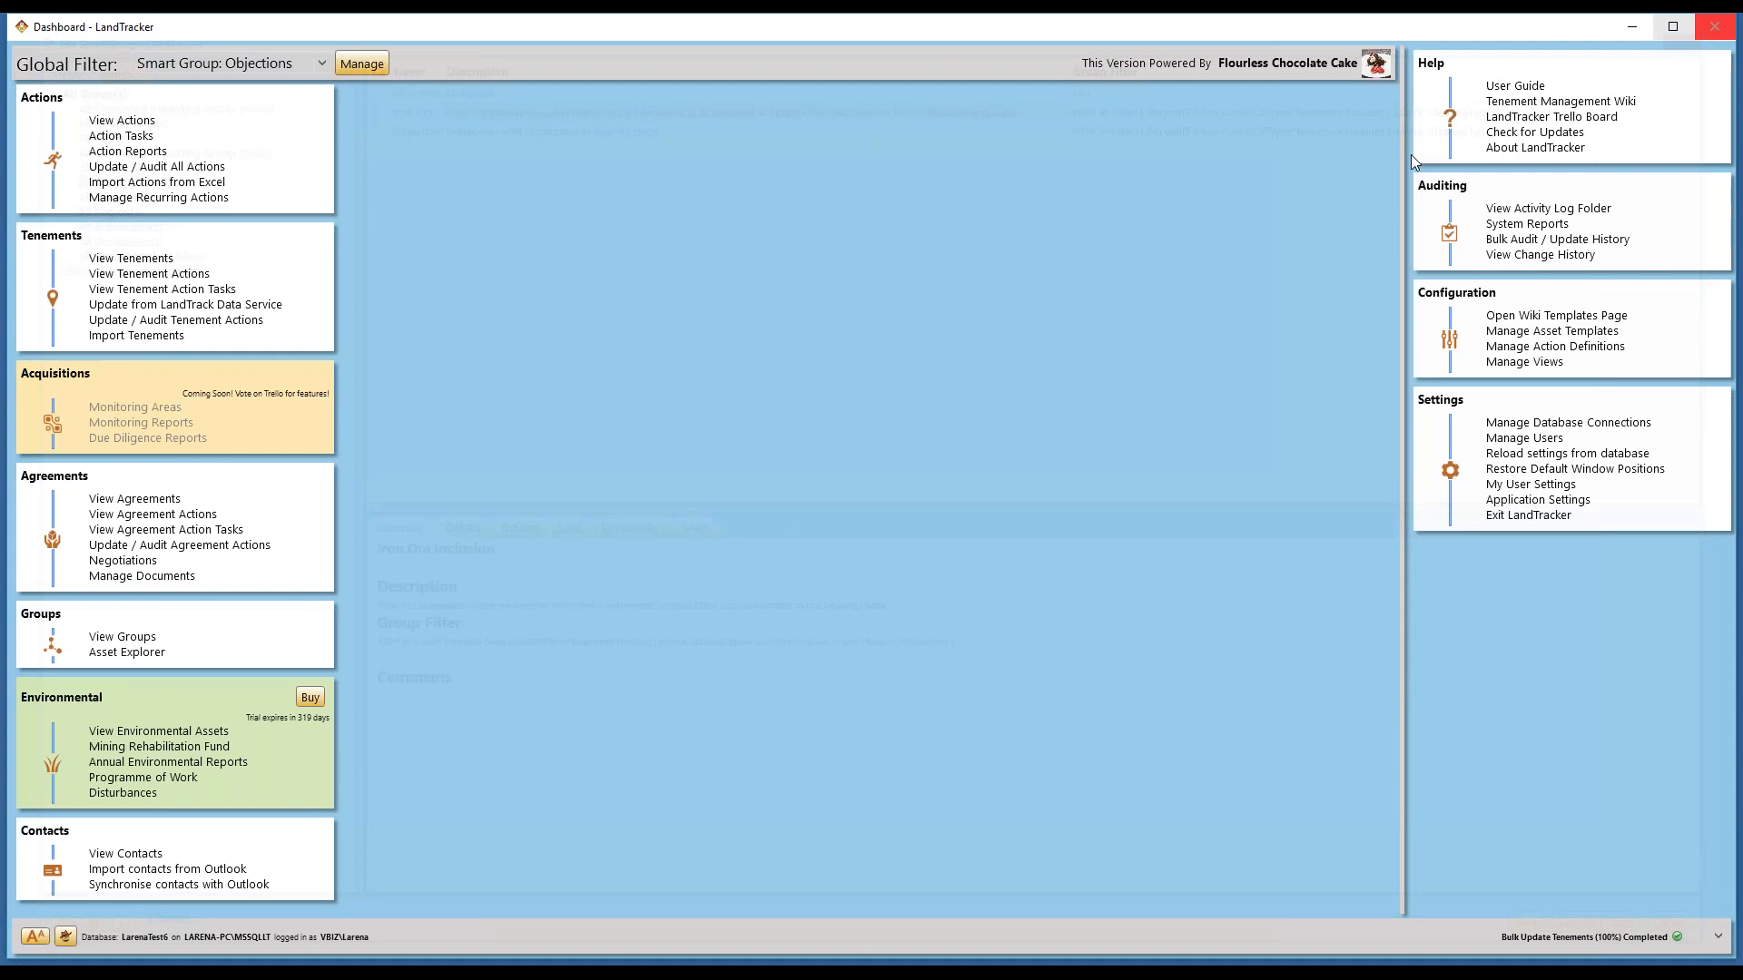